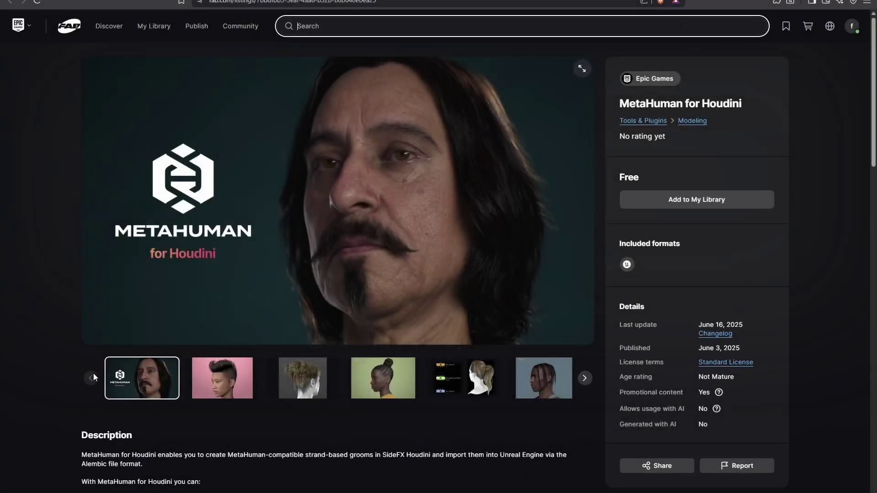
Step: Browse the MetaHuman for Houdini listing's preview images, description and technical details, including compatibility and installation instructions
{"action": "left_click", "coordinate": [223, 378]}
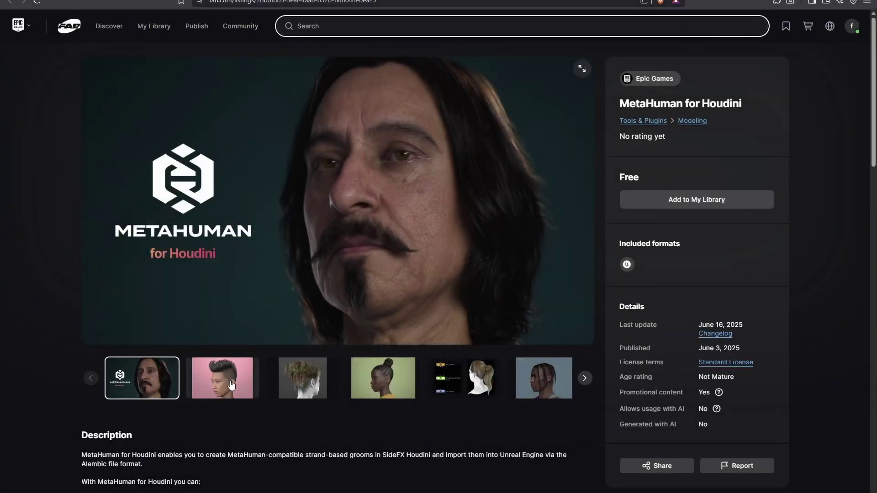
{"action": "left_click", "coordinate": [303, 378]}
{"action": "left_click", "coordinate": [379, 396]}
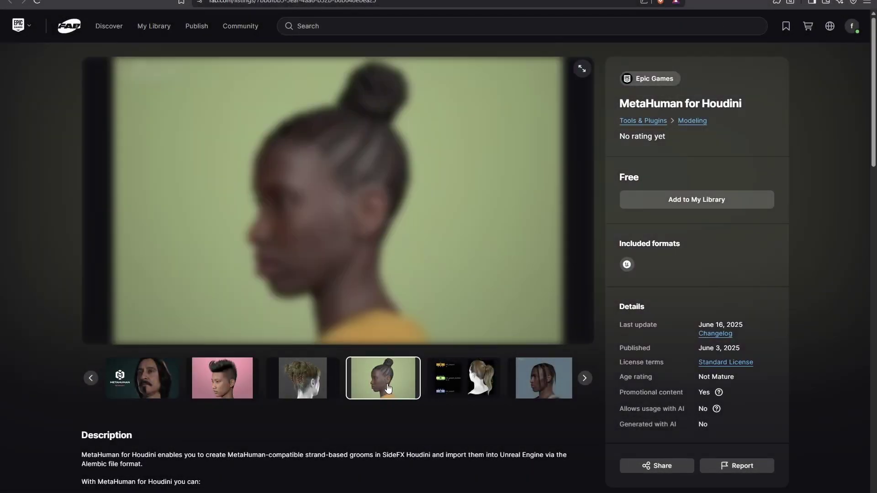
{"action": "left_click", "coordinate": [443, 397]}
{"action": "left_click", "coordinate": [564, 392]}
{"action": "left_click", "coordinate": [585, 379]}
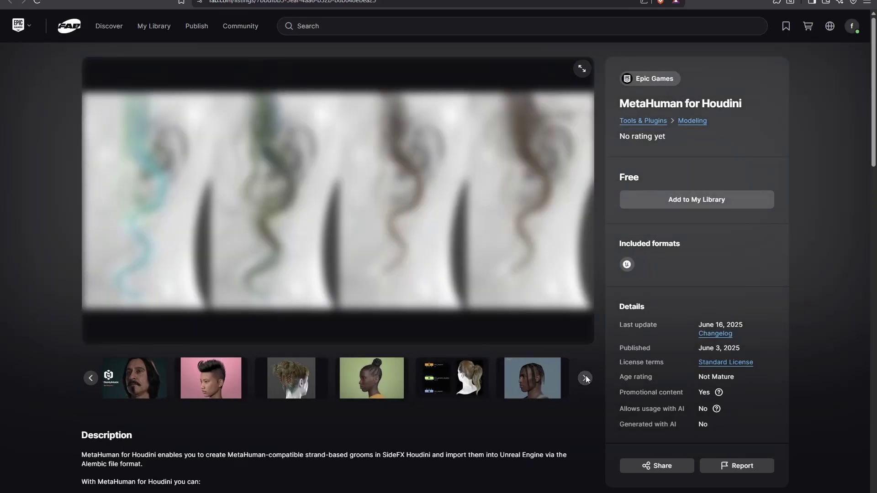
{"action": "scroll", "coordinate": [608, 358], "scroll_direction": "down", "scroll_amount": 8}
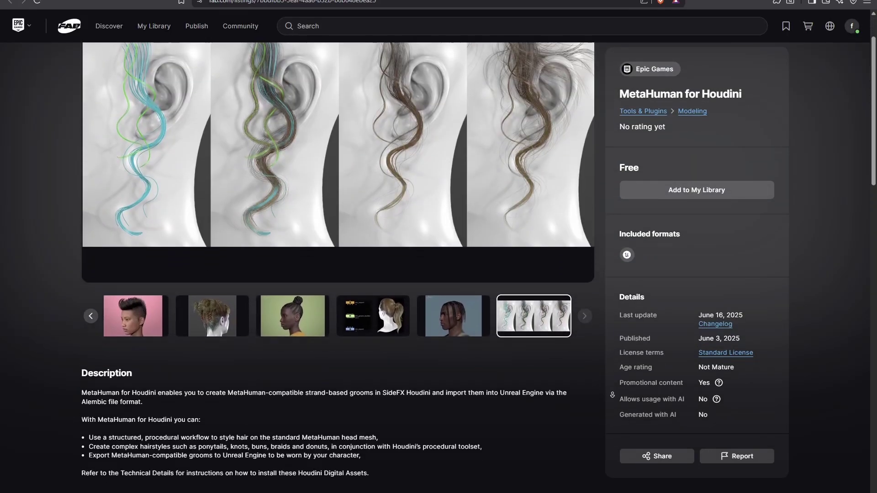
{"action": "scroll", "coordinate": [613, 387], "scroll_direction": "down", "scroll_amount": 4}
{"action": "scroll", "coordinate": [559, 376], "scroll_direction": "up", "scroll_amount": 2}
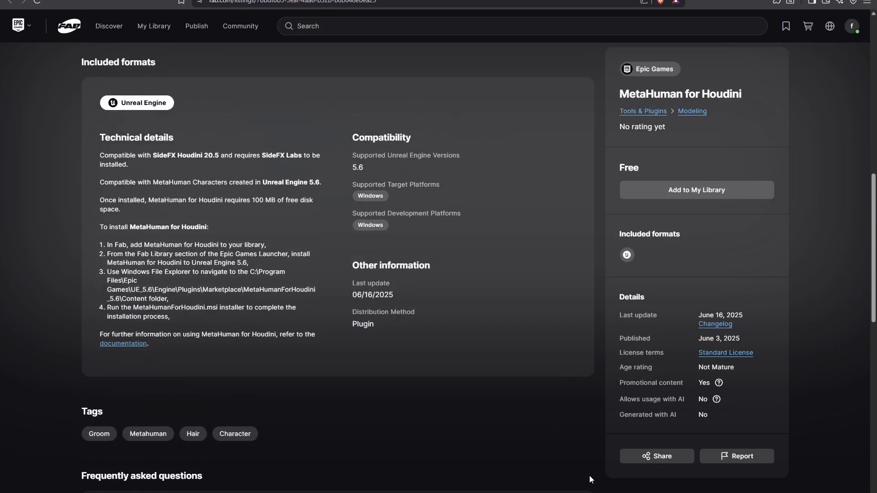
{"action": "scroll", "coordinate": [589, 418], "scroll_direction": "up", "scroll_amount": 10}
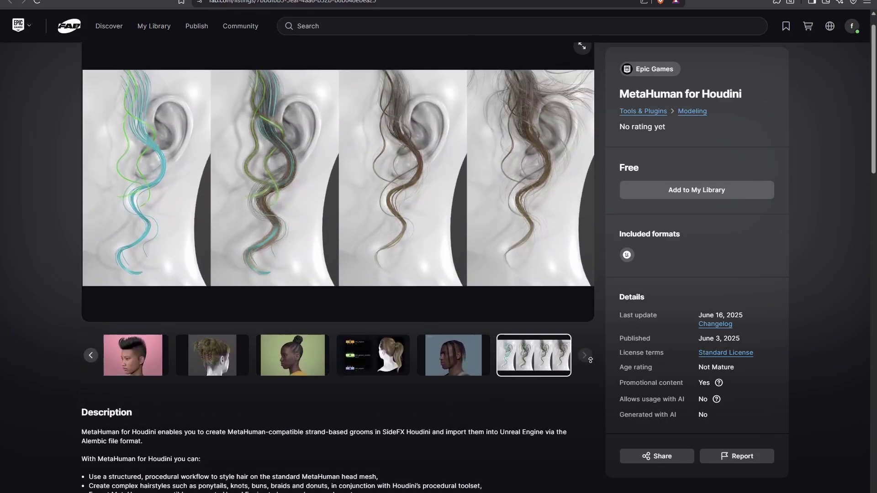
Step: In Houdini, create a Geometry object, enter its network and widen the scene view
{"action": "mouse_move", "coordinate": [571, 492]}
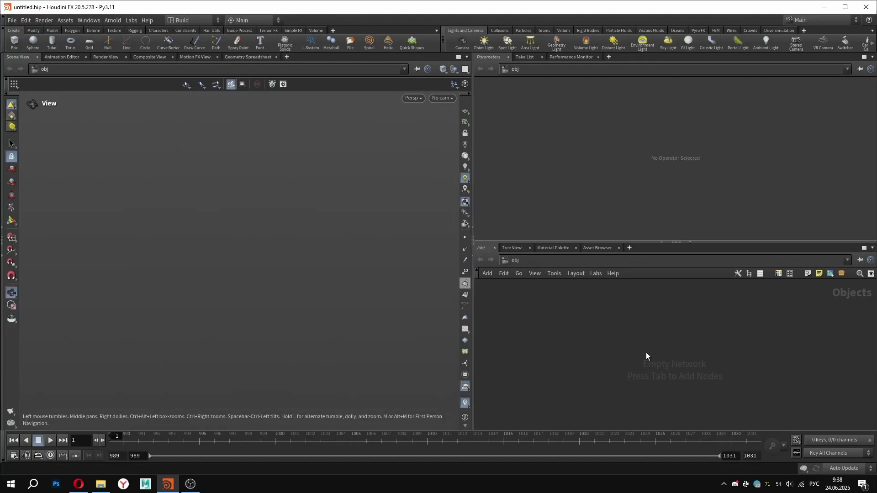
{"action": "key", "text": "Tab"}
{"action": "type", "text": "geo"}
{"action": "left_click", "coordinate": [741, 260]}
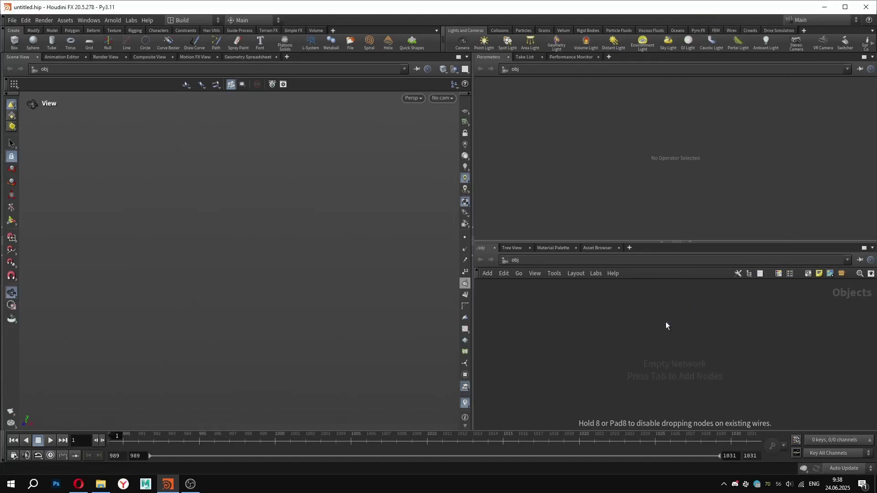
{"action": "left_click", "coordinate": [666, 322]}
{"action": "double_click", "coordinate": [667, 321]}
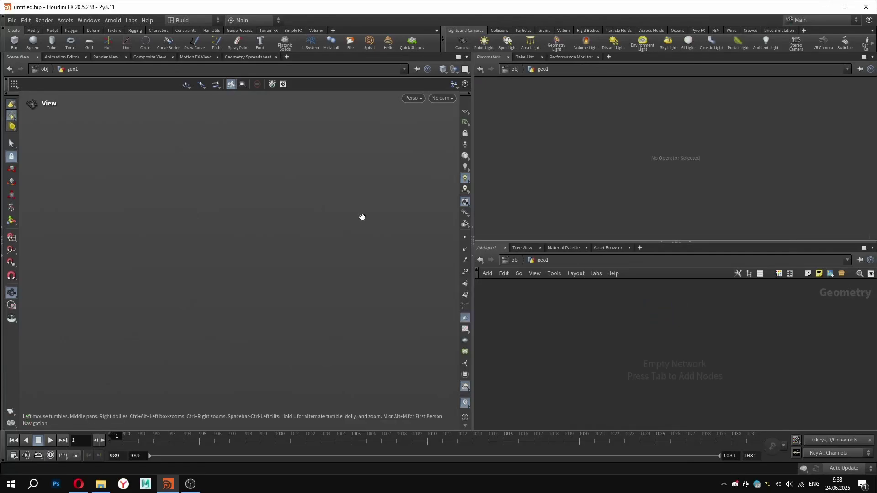
{"action": "left_click_drag", "start_coordinate": [470, 223], "coordinate": [526, 225]}
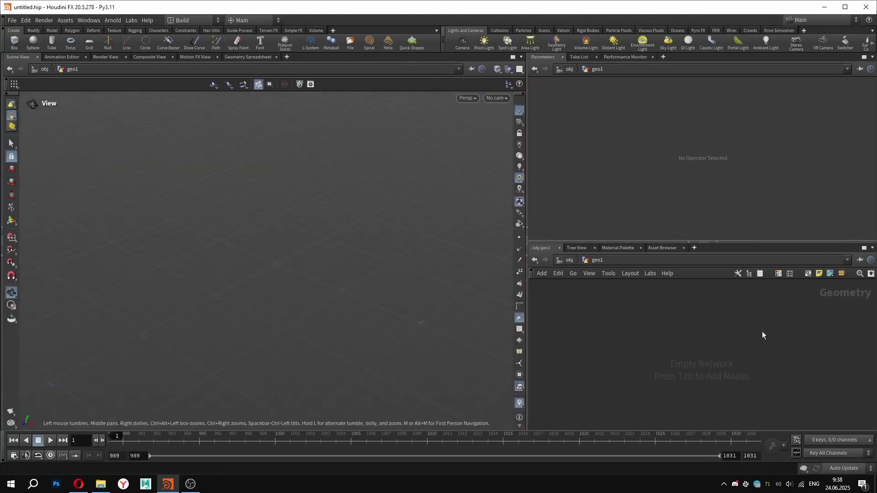
Step: Add an MH Groom Head node to the empty geometry network
{"action": "key", "text": "Tab"}
{"action": "mouse_move", "coordinate": [671, 399]}
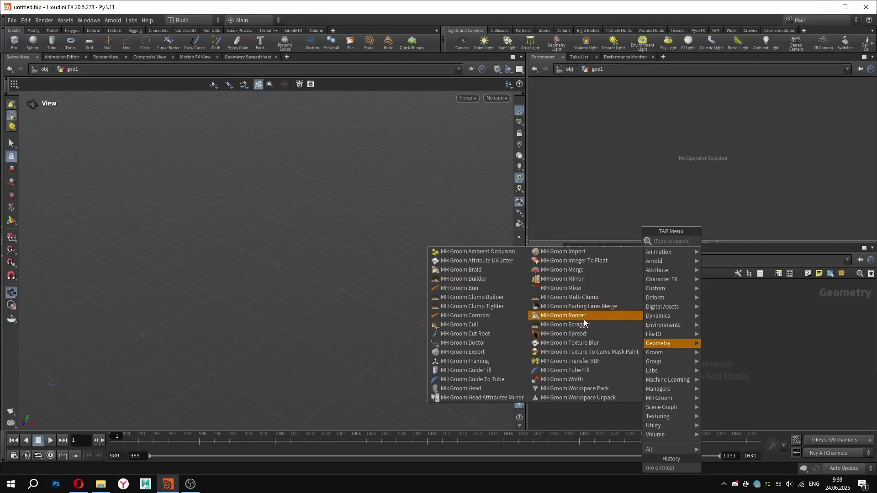
{"action": "left_click", "coordinate": [459, 390]}
{"action": "left_click", "coordinate": [655, 333]}
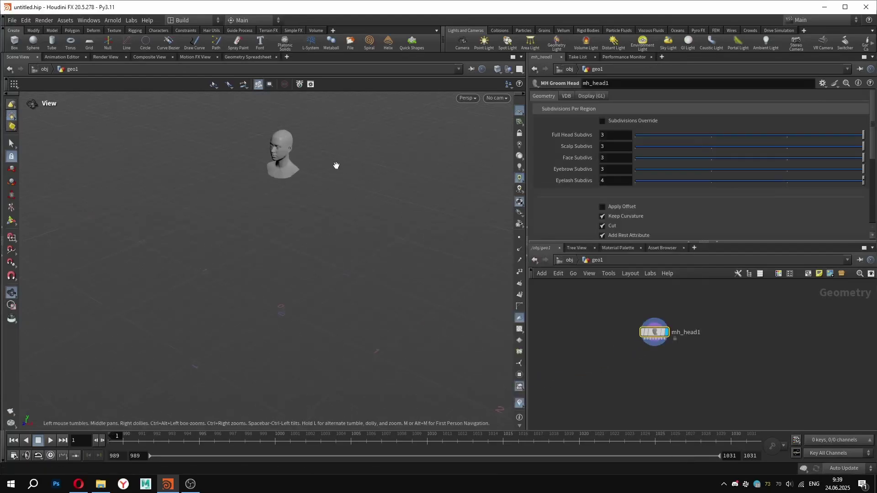
Step: Frame the head in the viewport and set the display shading to Smooth Wire Shaded
{"action": "key", "text": "f"}
{"action": "left_click", "coordinate": [498, 70]}
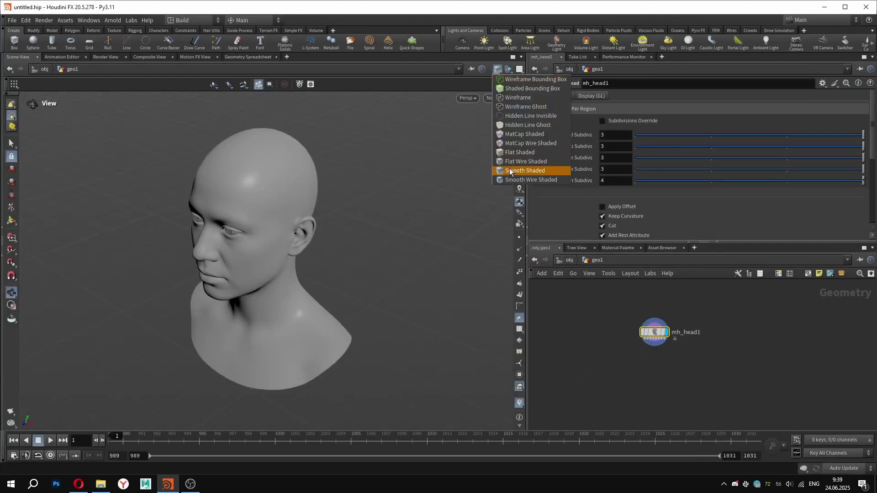
{"action": "left_click", "coordinate": [517, 179]}
{"action": "mouse_move", "coordinate": [220, 192]}
{"action": "left_mouse_down"}
{"action": "mouse_move", "coordinate": [345, 180]}
{"action": "mouse_move", "coordinate": [355, 211]}
{"action": "mouse_move", "coordinate": [359, 201]}
{"action": "left_mouse_up"}
{"action": "scroll", "coordinate": [653, 333], "scroll_direction": "up", "scroll_amount": 5}
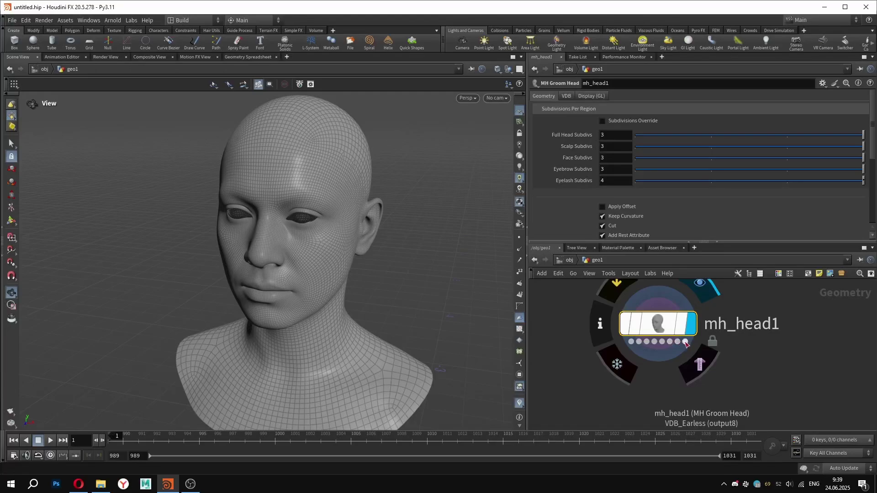
Step: Add a Null node wired to the first output of mh_head1 and display it
{"action": "scroll", "coordinate": [658, 301], "scroll_direction": "down", "scroll_amount": 2}
{"action": "key", "text": "Tab"}
{"action": "mouse_move", "coordinate": [666, 261]}
{"action": "left_click", "coordinate": [715, 242]}
{"action": "left_click", "coordinate": [626, 388]}
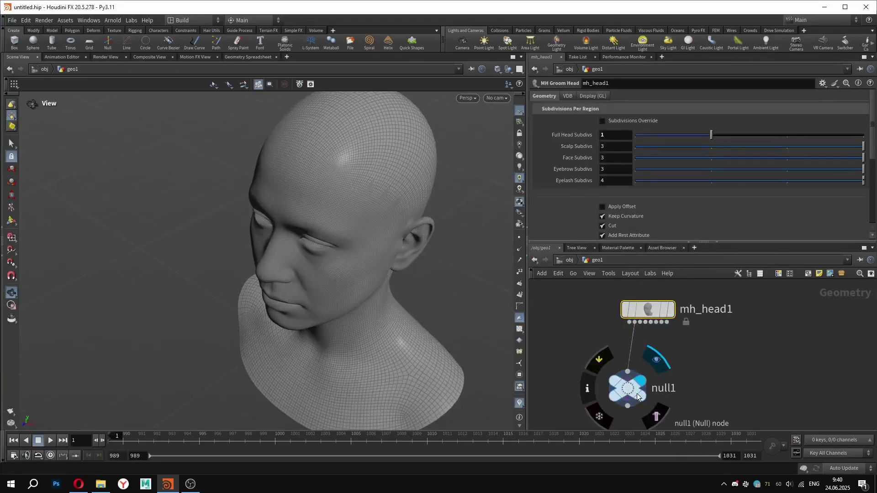
Step: Set Full Head Subdivs on the MH Groom Head node to 0 with Subdivisions Override switched off
{"action": "left_click_drag", "start_coordinate": [711, 135], "coordinate": [666, 137]}
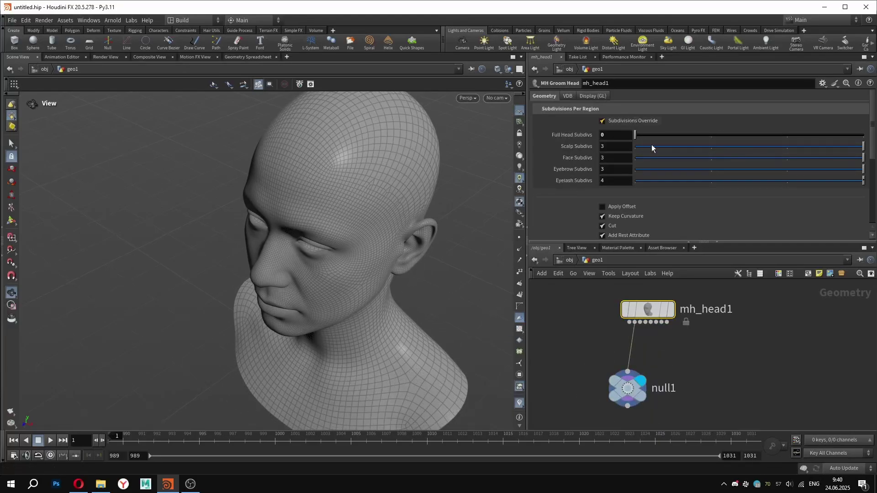
{"action": "left_click_drag", "start_coordinate": [662, 137], "coordinate": [764, 138]}
{"action": "left_click", "coordinate": [622, 119]}
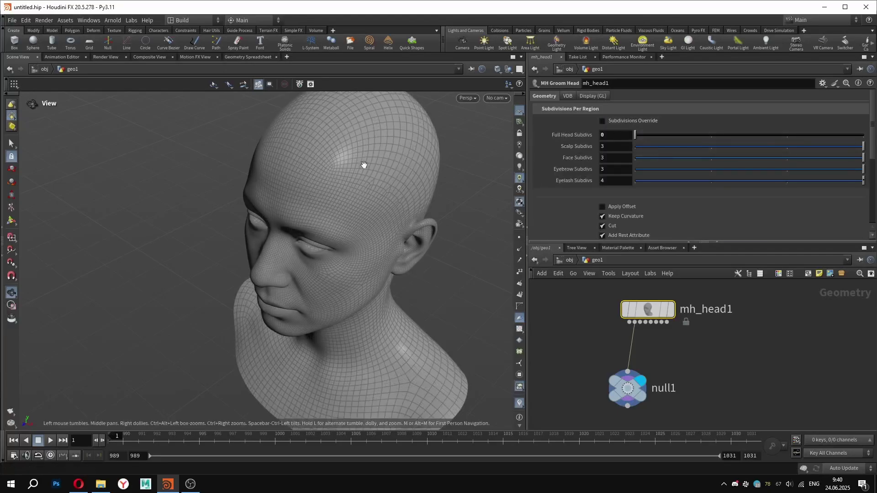
{"action": "left_click_drag", "start_coordinate": [365, 167], "coordinate": [399, 141]}
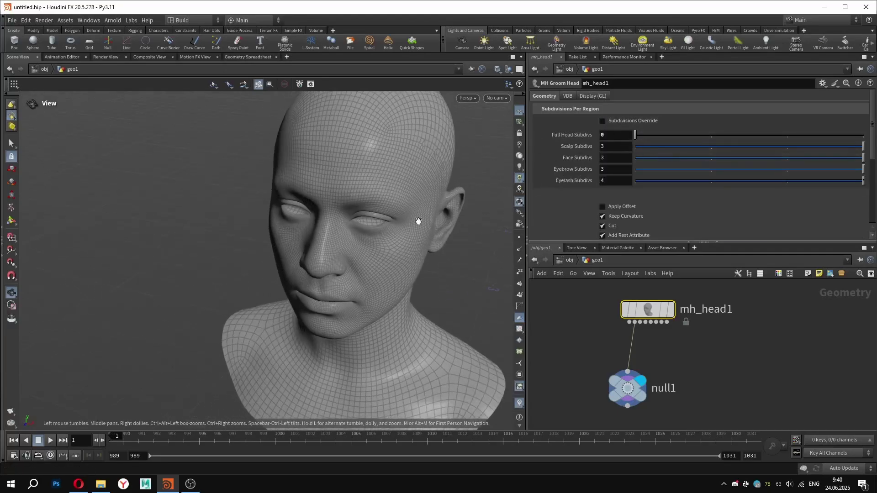
{"action": "right_click_drag", "start_coordinate": [397, 213], "coordinate": [308, 211]}
{"action": "left_click_drag", "start_coordinate": [308, 211], "coordinate": [288, 325]}
{"action": "left_click_drag", "start_coordinate": [343, 256], "coordinate": [303, 230]}
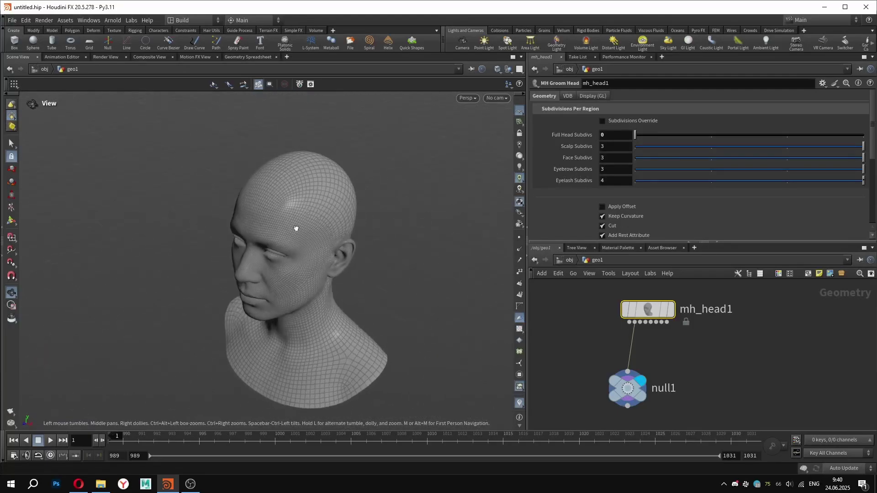
{"action": "right_click_drag", "start_coordinate": [303, 231], "coordinate": [364, 232]}
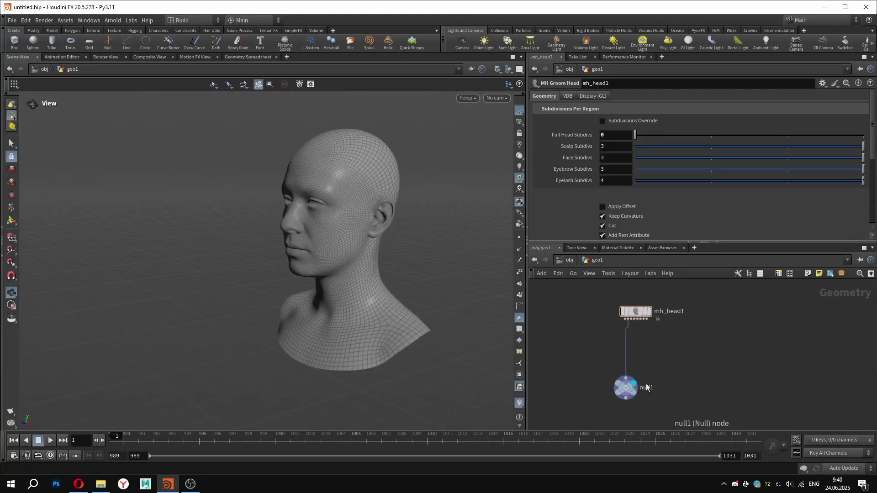
Step: Rename the Null node to out_head and place it closer beneath mh_head1
{"action": "double_click", "coordinate": [646, 386]}
{"action": "type", "text": "out_head"}
{"action": "key", "text": "Return"}
{"action": "mouse_move", "coordinate": [635, 386]}
{"action": "left_click_drag", "start_coordinate": [635, 386], "coordinate": [634, 345]}
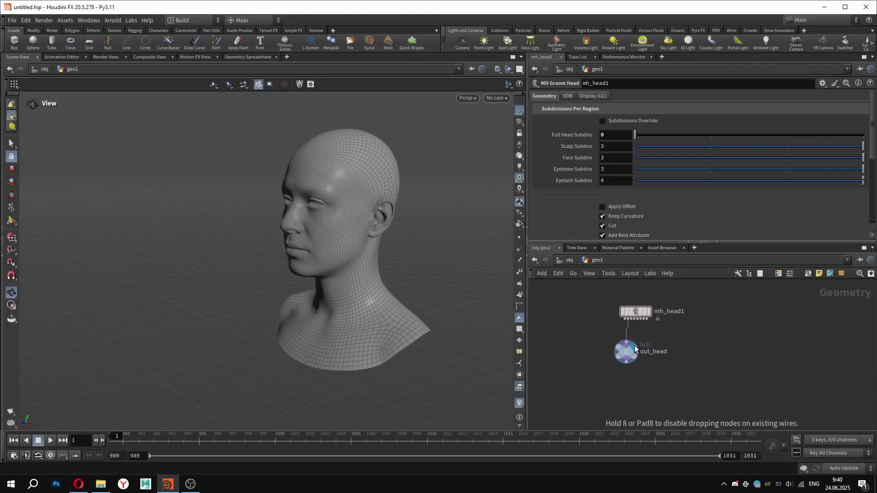
Step: Add an Attribute Paint node beneath out_head, wired to its output, and display it
{"action": "key", "text": "Tab"}
{"action": "type", "text": "atp"}
{"action": "left_click", "coordinate": [733, 232]}
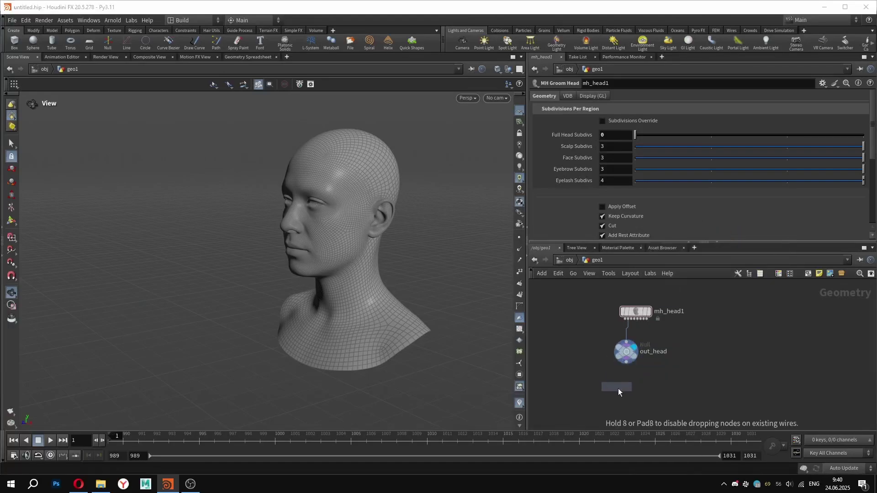
{"action": "left_click", "coordinate": [625, 396]}
{"action": "left_click", "coordinate": [639, 402]}
Step: Activate the paint tool, enable mirroring on the Attribute Paint node and reduce the brush radius to about 0.03
{"action": "left_click", "coordinate": [10, 222]}
{"action": "left_click_drag", "start_coordinate": [378, 166], "coordinate": [385, 225], "text": "alt"}
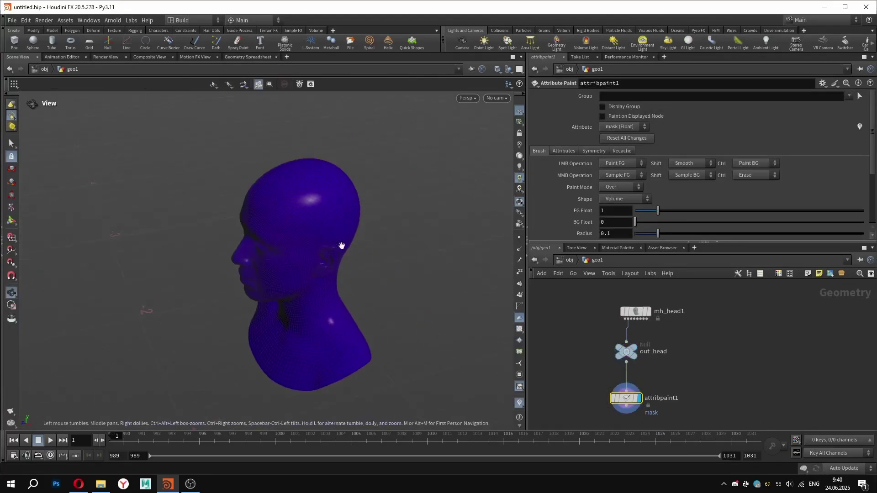
{"action": "left_click", "coordinate": [586, 150]}
{"action": "left_click", "coordinate": [615, 164]}
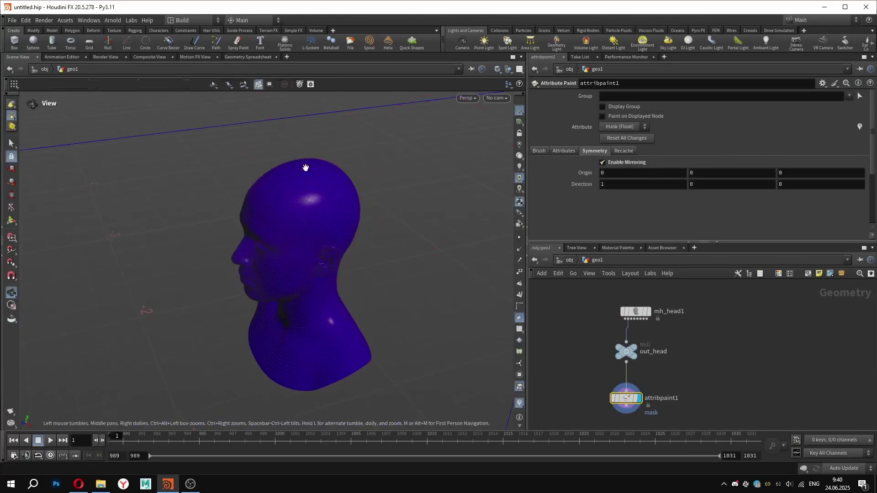
{"action": "scroll", "coordinate": [331, 189], "scroll_direction": "down", "scroll_amount": 6}
{"action": "left_click_drag", "start_coordinate": [382, 197], "coordinate": [421, 209], "text": "alt"}
Step: Set the painted attribute's name to density on the Attribute Paint node
{"action": "left_click", "coordinate": [566, 151]}
{"action": "left_click_drag", "start_coordinate": [645, 177], "coordinate": [524, 174]}
{"action": "type", "text": "density"}
{"action": "key", "text": "Return"}
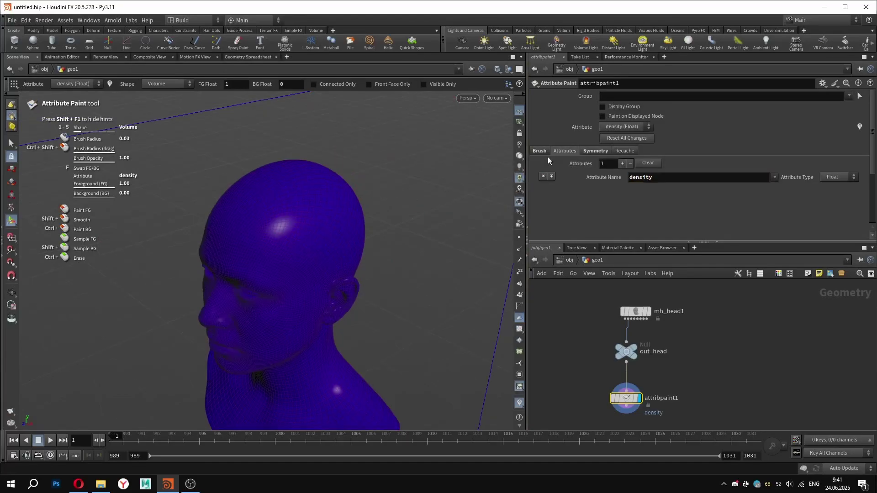
Step: Set the Attribute Paint brush shape to Surface
{"action": "left_click", "coordinate": [546, 152]}
{"action": "left_click", "coordinate": [617, 200]}
{"action": "left_click", "coordinate": [612, 217]}
{"action": "key", "text": "Escape"}
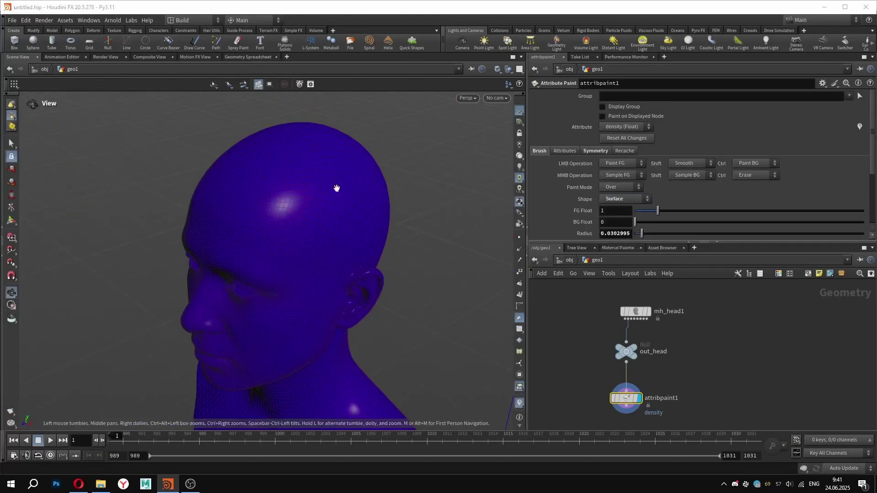
Step: Paint the density mask over the scalp from several angles, cleaning up stray areas with the background value
{"action": "mouse_move", "coordinate": [372, 190]}
{"action": "left_mouse_down"}
{"action": "mouse_move", "coordinate": [303, 162]}
{"action": "mouse_move", "coordinate": [287, 187]}
{"action": "mouse_move", "coordinate": [289, 231]}
{"action": "mouse_move", "coordinate": [274, 264]}
{"action": "left_mouse_up"}
{"action": "key", "text": "Return"}
{"action": "mouse_move", "coordinate": [267, 190]}
{"action": "left_mouse_down", "text": "alt"}
{"action": "mouse_move", "coordinate": [261, 147]}
{"action": "mouse_move", "coordinate": [234, 150]}
{"action": "left_mouse_up", "text": "alt"}
{"action": "scroll", "coordinate": [256, 165], "scroll_direction": "down", "scroll_amount": 3}
{"action": "left_click_drag", "start_coordinate": [197, 174], "coordinate": [288, 183]}
{"action": "left_click_drag", "start_coordinate": [315, 206], "coordinate": [278, 187], "text": "alt"}
{"action": "mouse_move", "coordinate": [297, 187]}
{"action": "left_mouse_down"}
{"action": "mouse_move", "coordinate": [321, 228]}
{"action": "mouse_move", "coordinate": [310, 303]}
{"action": "mouse_move", "coordinate": [316, 264]}
{"action": "mouse_move", "coordinate": [270, 256]}
{"action": "left_mouse_up"}
{"action": "scroll", "coordinate": [309, 297], "scroll_direction": "down", "scroll_amount": 1}
{"action": "mouse_move", "coordinate": [269, 260]}
{"action": "left_mouse_down"}
{"action": "mouse_move", "coordinate": [307, 337]}
{"action": "mouse_move", "coordinate": [274, 320]}
{"action": "left_mouse_up"}
{"action": "mouse_move", "coordinate": [274, 274]}
{"action": "left_mouse_down"}
{"action": "mouse_move", "coordinate": [299, 229]}
{"action": "mouse_move", "coordinate": [256, 237]}
{"action": "left_mouse_up"}
{"action": "mouse_move", "coordinate": [292, 255]}
{"action": "left_mouse_down"}
{"action": "mouse_move", "coordinate": [238, 225]}
{"action": "mouse_move", "coordinate": [283, 197]}
{"action": "left_mouse_up"}
{"action": "mouse_move", "coordinate": [329, 219]}
{"action": "left_mouse_down", "text": "alt"}
{"action": "mouse_move", "coordinate": [397, 253]}
{"action": "mouse_move", "coordinate": [320, 206]}
{"action": "left_mouse_up", "text": "alt"}
{"action": "scroll", "coordinate": [250, 181], "scroll_direction": "down", "scroll_amount": 3}
{"action": "mouse_move", "coordinate": [249, 178]}
{"action": "left_mouse_down"}
{"action": "mouse_move", "coordinate": [317, 171]}
{"action": "mouse_move", "coordinate": [315, 183]}
{"action": "left_mouse_up"}
{"action": "scroll", "coordinate": [298, 182], "scroll_direction": "up", "scroll_amount": 5}
{"action": "left_click_drag", "start_coordinate": [315, 183], "coordinate": [338, 201], "text": "alt"}
{"action": "mouse_move", "coordinate": [257, 179]}
{"action": "left_mouse_down", "text": "ctrl"}
{"action": "mouse_move", "coordinate": [228, 178]}
{"action": "mouse_move", "coordinate": [223, 186]}
{"action": "mouse_move", "coordinate": [484, 190]}
{"action": "mouse_move", "coordinate": [134, 194]}
{"action": "left_mouse_up", "text": "ctrl"}
{"action": "scroll", "coordinate": [219, 165], "scroll_direction": "down", "scroll_amount": 10}
{"action": "key", "text": "Escape"}
{"action": "scroll", "coordinate": [384, 311], "scroll_direction": "up", "scroll_amount": 6}
{"action": "left_click_drag", "start_coordinate": [413, 317], "coordinate": [460, 315], "text": "ctrl"}
{"action": "scroll", "coordinate": [635, 313], "scroll_direction": "down", "scroll_amount": 5}
{"action": "scroll", "coordinate": [634, 356], "scroll_direction": "up", "scroll_amount": 4}
Step: Arrange the head, out_head and paint nodes closer together, and leave painting for the Select tool in the viewport
{"action": "left_click_drag", "start_coordinate": [634, 311], "coordinate": [622, 308]}
{"action": "left_click_drag", "start_coordinate": [628, 351], "coordinate": [631, 336]}
{"action": "mouse_move", "coordinate": [473, 198]}
{"action": "left_mouse_down", "text": "alt"}
{"action": "mouse_move", "coordinate": [166, 204]}
{"action": "mouse_move", "coordinate": [169, 160]}
{"action": "left_mouse_up", "text": "alt"}
{"action": "key", "text": "s"}
{"action": "left_click_drag", "start_coordinate": [293, 169], "coordinate": [217, 186], "text": "alt"}
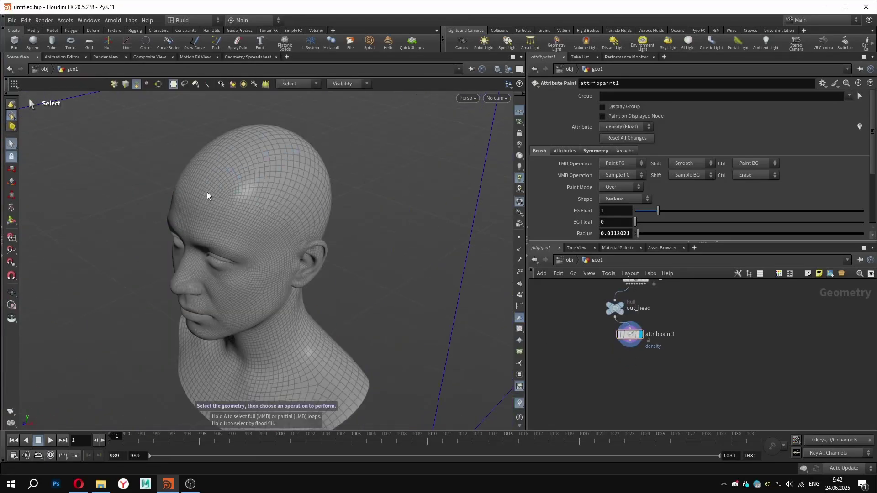
{"action": "left_click_drag", "start_coordinate": [364, 165], "coordinate": [231, 187], "text": "alt"}
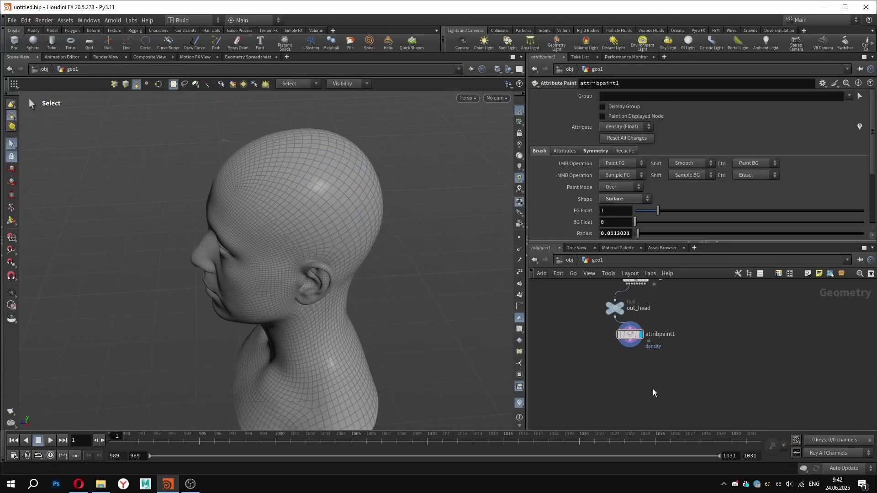
Step: Add a Draw Curve node and wire attribpaint1 into its Projection Object input
{"action": "key", "text": "Tab"}
{"action": "type", "text": "da"}
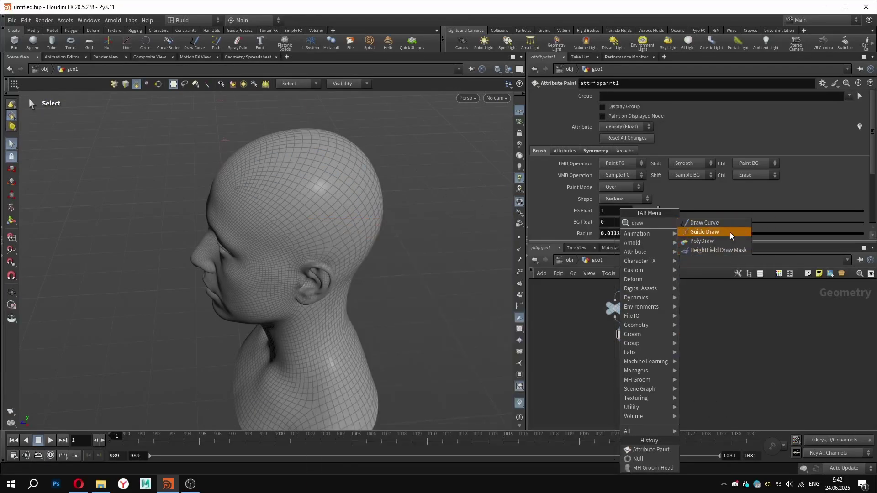
{"action": "key", "text": "Return"}
{"action": "left_click", "coordinate": [630, 382]}
{"action": "scroll", "coordinate": [630, 356], "scroll_direction": "up", "scroll_amount": 2}
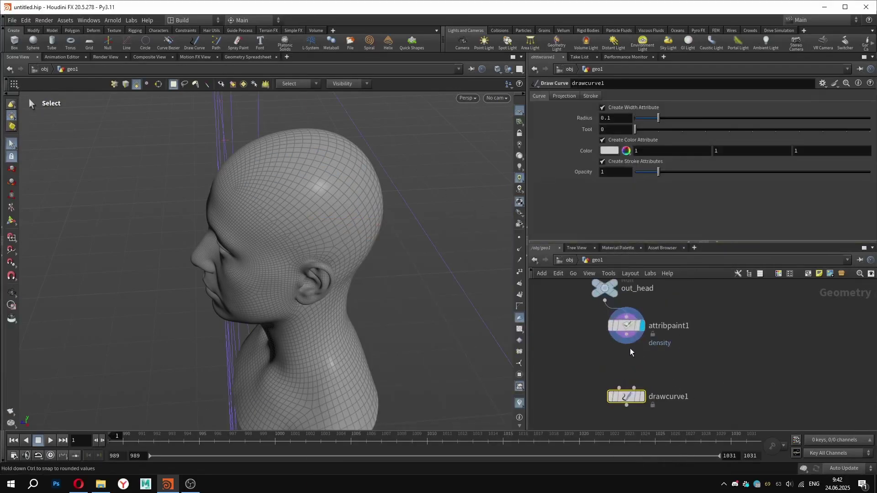
{"action": "left_click_drag", "start_coordinate": [627, 343], "coordinate": [617, 391]}
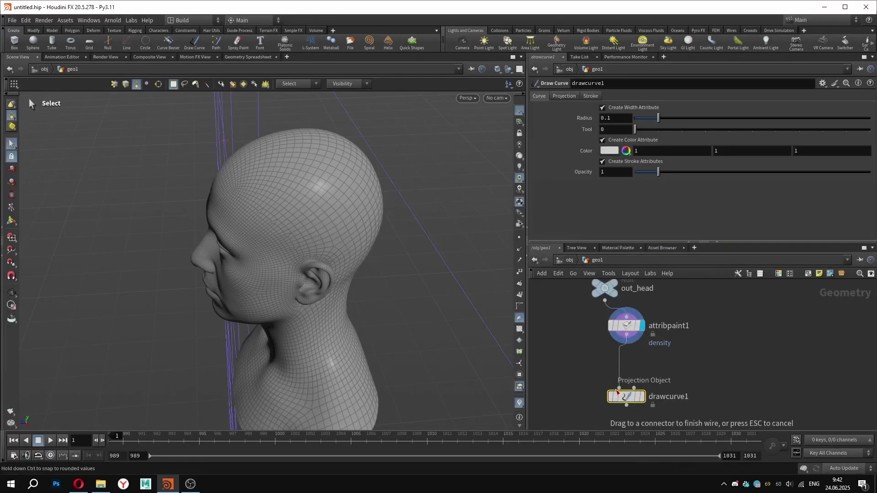
Step: Display the Draw Curve node and turn on the template flag of the out_head node
{"action": "left_click", "coordinate": [642, 397]}
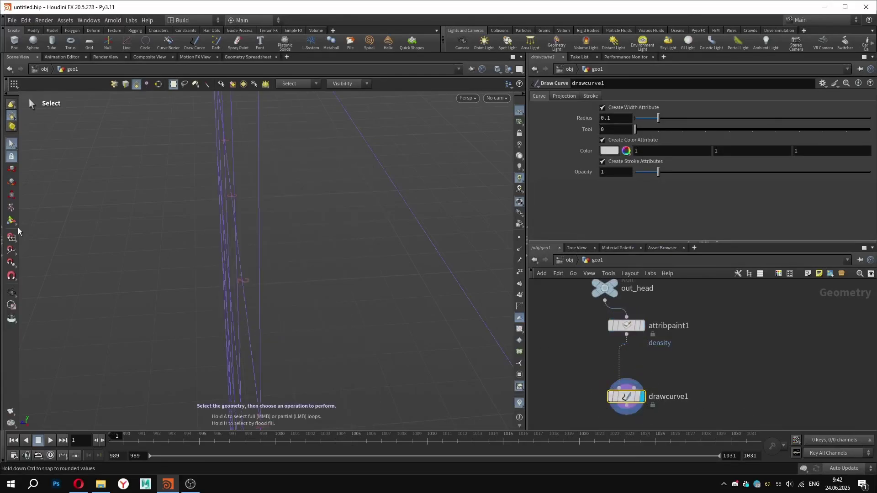
{"action": "scroll", "coordinate": [611, 390], "scroll_direction": "down", "scroll_amount": 3}
{"action": "scroll", "coordinate": [615, 332], "scroll_direction": "up", "scroll_amount": 3}
{"action": "left_click_drag", "start_coordinate": [628, 315], "coordinate": [620, 302]}
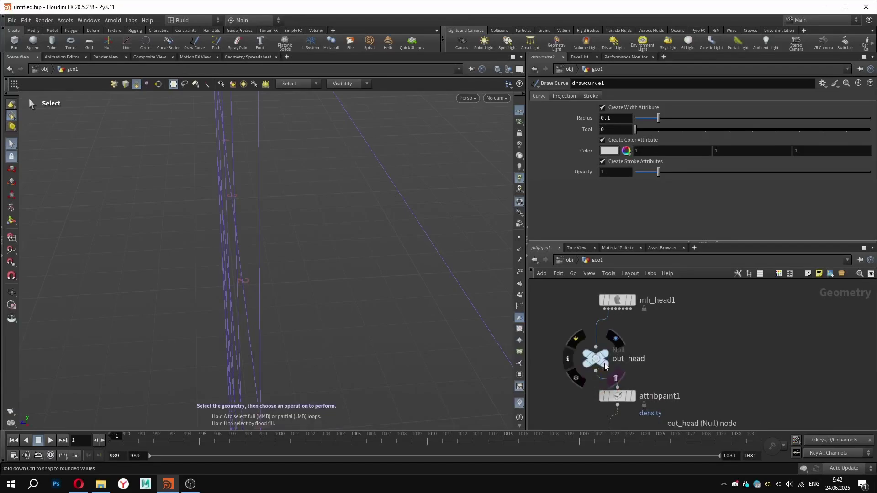
{"action": "left_click", "coordinate": [606, 367]}
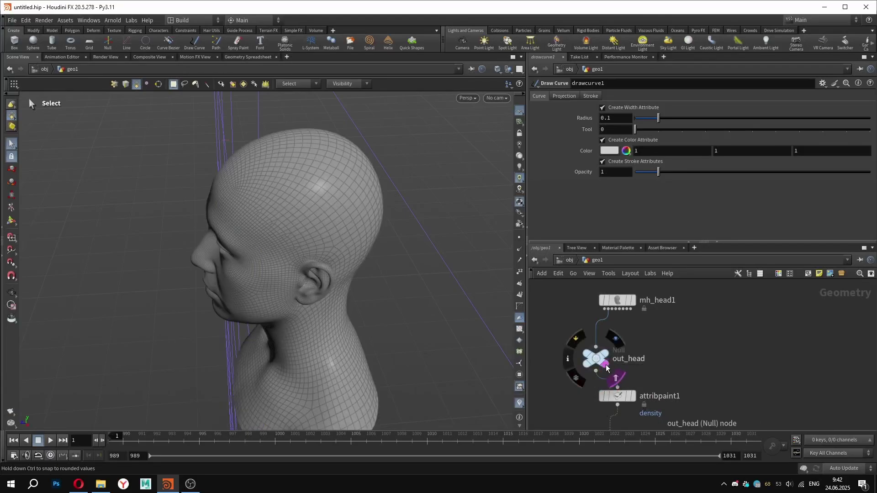
{"action": "left_click_drag", "start_coordinate": [349, 270], "coordinate": [361, 249], "text": "alt"}
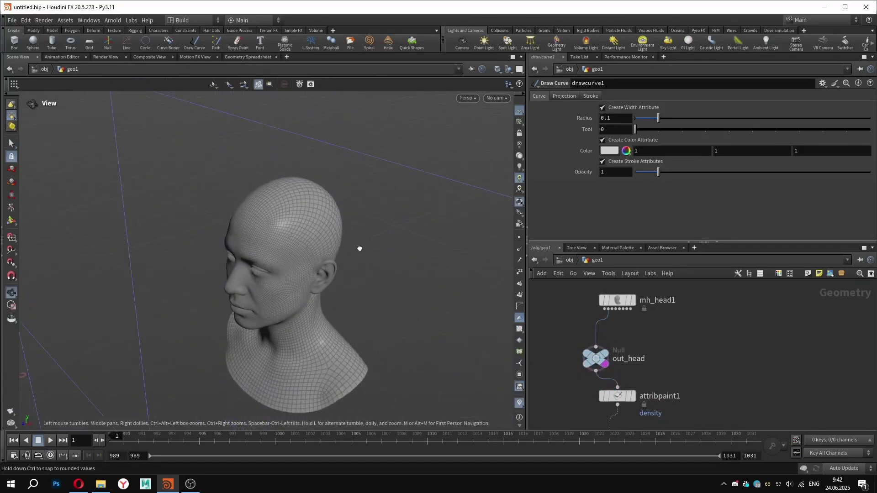
Step: Set the Draw Curve projection to Geometry and turn off Show Guide Geometry
{"action": "left_click", "coordinate": [577, 96]}
{"action": "left_click", "coordinate": [631, 132]}
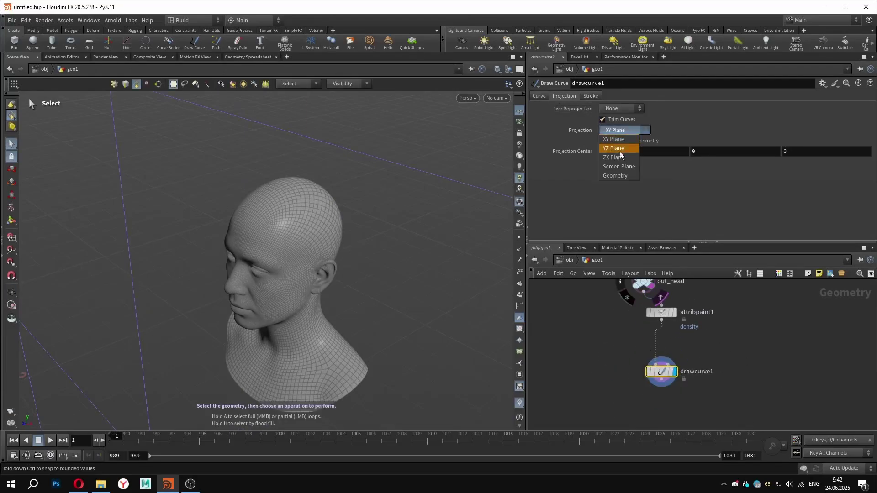
{"action": "left_click", "coordinate": [616, 176]}
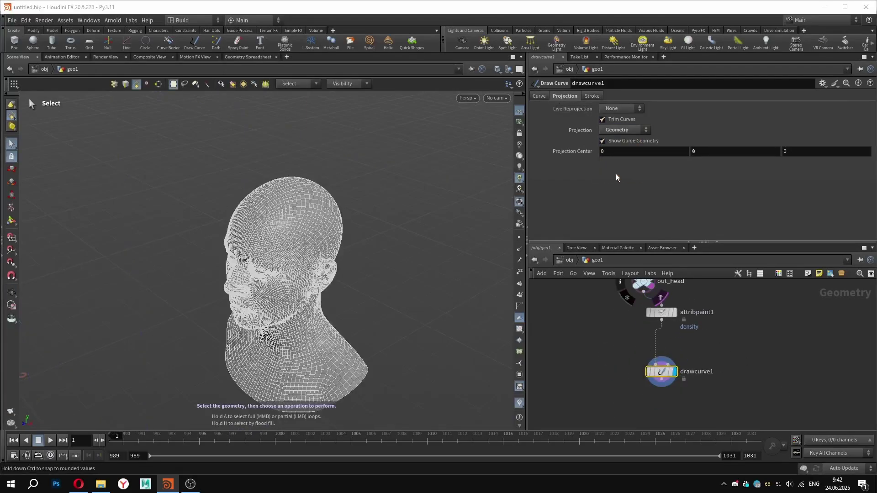
{"action": "left_click", "coordinate": [630, 142]}
Step: Draw guide curves along one side of the scalp from the hairline to the nape, including a spiral above the ear, undoing unwanted strokes
{"action": "right_click_drag", "start_coordinate": [315, 220], "coordinate": [272, 233], "text": "alt"}
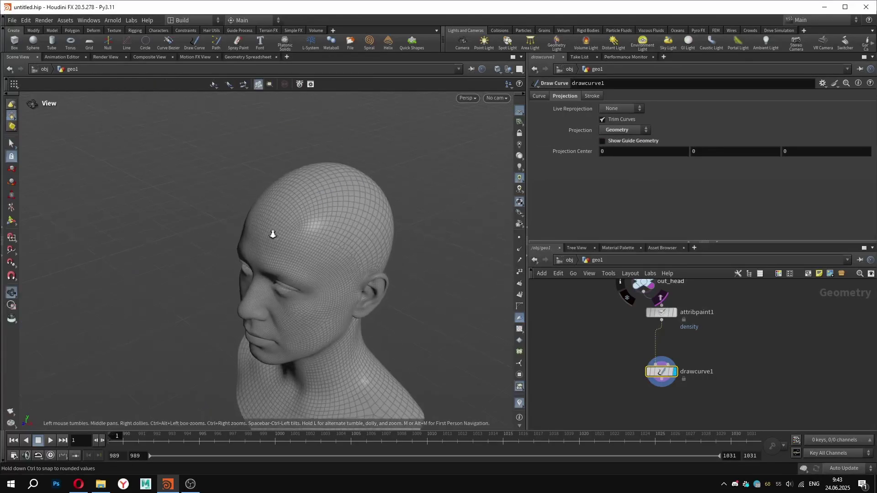
{"action": "left_click_drag", "start_coordinate": [329, 242], "coordinate": [238, 274], "text": "alt"}
{"action": "left_click", "coordinate": [10, 223]}
{"action": "left_click_drag", "start_coordinate": [177, 230], "coordinate": [201, 256], "text": "alt"}
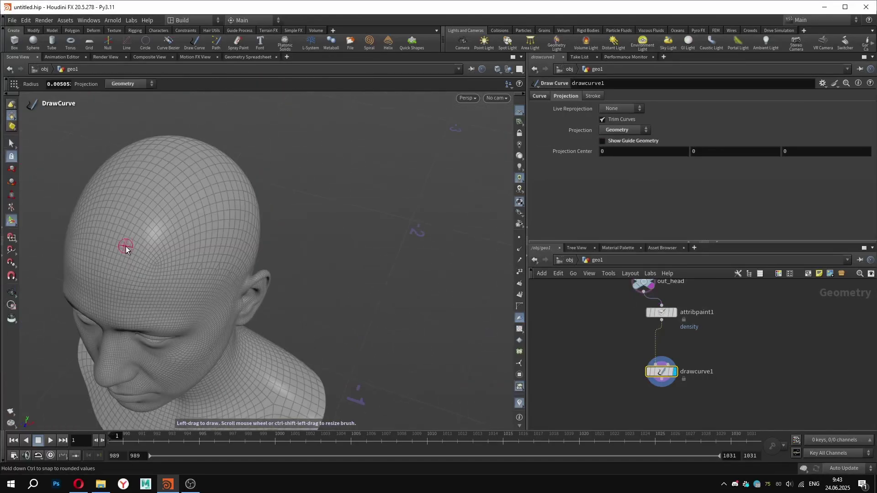
{"action": "left_click_drag", "start_coordinate": [128, 249], "coordinate": [143, 225]}
{"action": "key", "text": "ctrl+z"}
{"action": "mouse_move", "coordinate": [160, 214]}
{"action": "left_mouse_down", "text": "alt"}
{"action": "mouse_move", "coordinate": [190, 207]}
{"action": "mouse_move", "coordinate": [196, 217]}
{"action": "left_mouse_up", "text": "alt"}
{"action": "mouse_move", "coordinate": [173, 248]}
{"action": "left_mouse_down"}
{"action": "mouse_move", "coordinate": [195, 213]}
{"action": "mouse_move", "coordinate": [320, 201]}
{"action": "mouse_move", "coordinate": [229, 174]}
{"action": "left_mouse_up"}
{"action": "key", "text": "ctrl+z"}
{"action": "left_click_drag", "start_coordinate": [194, 214], "coordinate": [301, 346]}
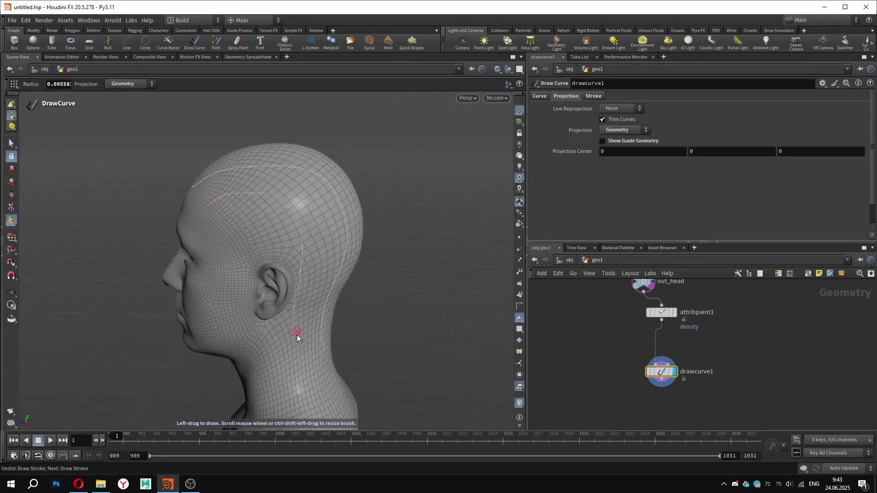
{"action": "left_click_drag", "start_coordinate": [219, 233], "coordinate": [256, 245]}
{"action": "mouse_move", "coordinate": [274, 178]}
{"action": "left_mouse_down", "text": "alt"}
{"action": "mouse_move", "coordinate": [364, 229]}
{"action": "mouse_move", "coordinate": [315, 220]}
{"action": "left_mouse_up", "text": "alt"}
{"action": "mouse_move", "coordinate": [160, 233]}
{"action": "left_mouse_down"}
{"action": "mouse_move", "coordinate": [348, 234]}
{"action": "mouse_move", "coordinate": [273, 229]}
{"action": "mouse_move", "coordinate": [589, 325]}
{"action": "left_mouse_up"}
Step: Add a Mirror node below drawcurve1, wire the curves into it and display it
{"action": "key", "text": "Tab"}
{"action": "mouse_move", "coordinate": [704, 245]}
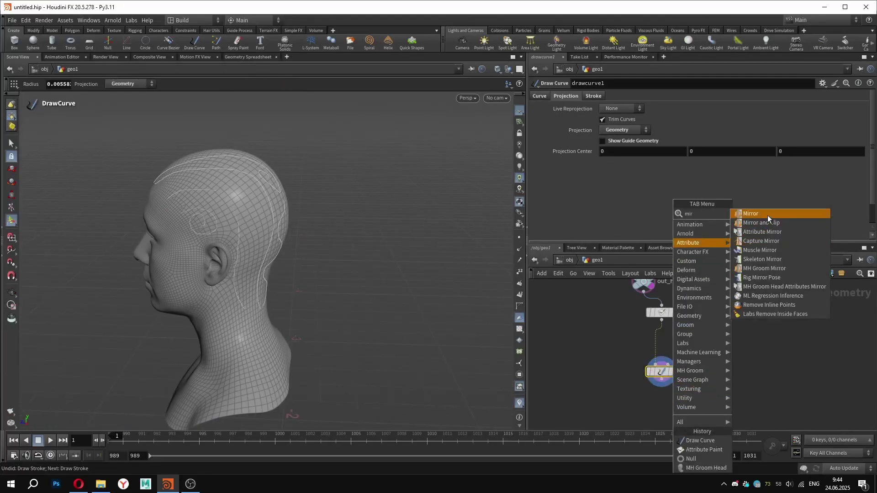
{"action": "left_click", "coordinate": [771, 220]}
{"action": "left_click", "coordinate": [662, 383]}
{"action": "left_click_drag", "start_coordinate": [662, 374], "coordinate": [649, 386]}
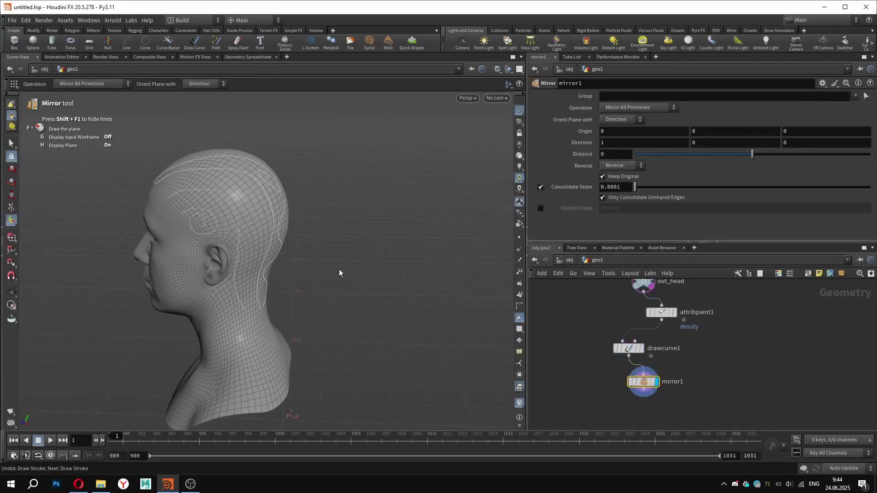
Step: Set the Mirror node's Reverse option to No Change and check the mirrored curves on the scalp
{"action": "left_click_drag", "start_coordinate": [339, 268], "coordinate": [277, 190], "text": "alt"}
{"action": "right_click_drag", "start_coordinate": [277, 190], "coordinate": [287, 171], "text": "alt"}
{"action": "left_click_drag", "start_coordinate": [288, 171], "coordinate": [388, 151]}
{"action": "key", "text": "Return"}
{"action": "left_click", "coordinate": [627, 165]}
{"action": "left_click", "coordinate": [617, 176]}
{"action": "scroll", "coordinate": [274, 201], "scroll_direction": "down", "scroll_amount": 10}
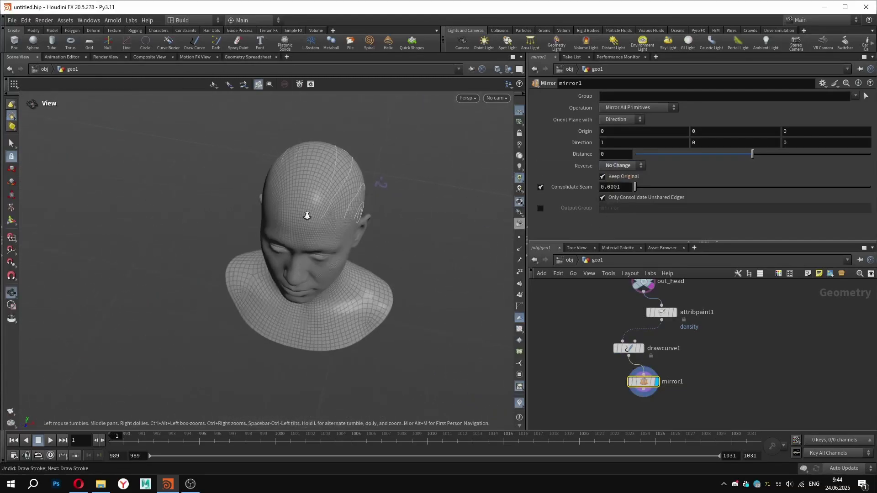
{"action": "key", "text": "Escape"}
{"action": "scroll", "coordinate": [360, 182], "scroll_direction": "up", "scroll_amount": 10}
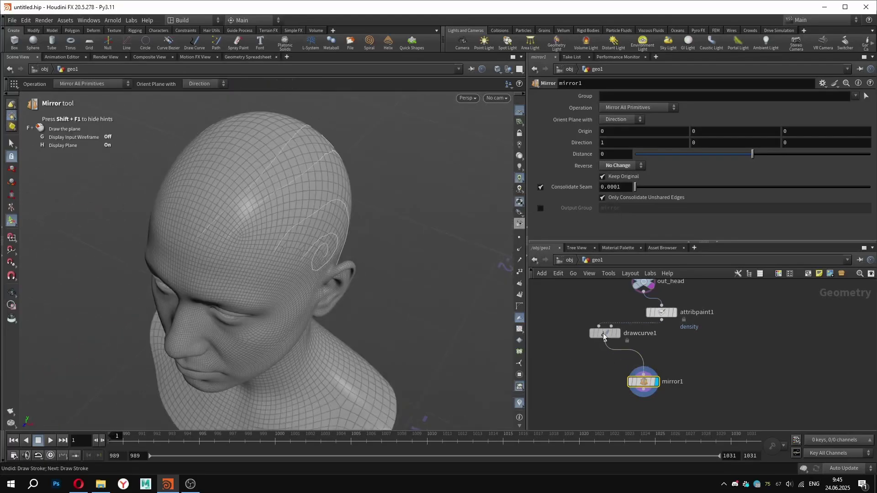
Step: Add a Smooth node after mirror1 and display it
{"action": "key", "text": "Tab"}
{"action": "type", "text": "smooth"}
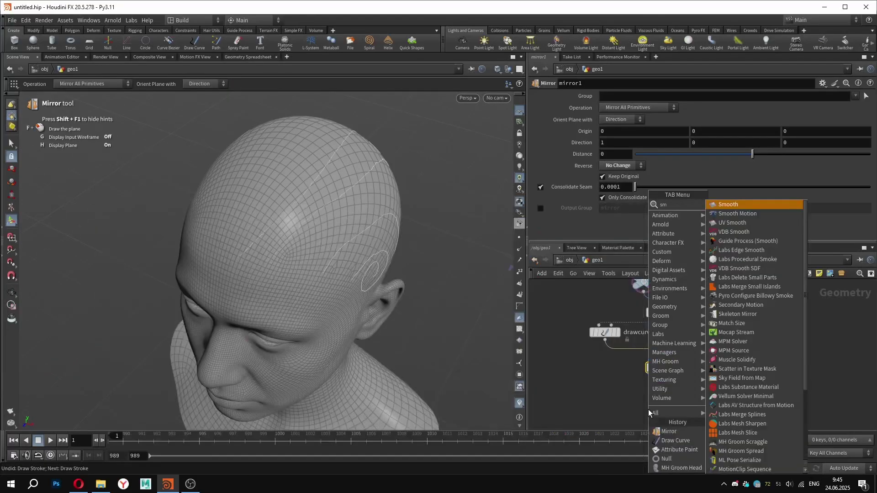
{"action": "key", "text": "Return"}
{"action": "key", "text": "Return"}
{"action": "left_click", "coordinate": [675, 404]}
Step: Show the points in the viewport and raise the Smooth node's Strength to about 32.68
{"action": "left_click_drag", "start_coordinate": [327, 275], "coordinate": [283, 269], "text": "alt"}
{"action": "left_click", "coordinate": [519, 238]}
{"action": "scroll", "coordinate": [270, 251], "scroll_direction": "up", "scroll_amount": 4}
{"action": "scroll", "coordinate": [284, 269], "scroll_direction": "up", "scroll_amount": 3}
{"action": "scroll", "coordinate": [434, 269], "scroll_direction": "up", "scroll_amount": 3}
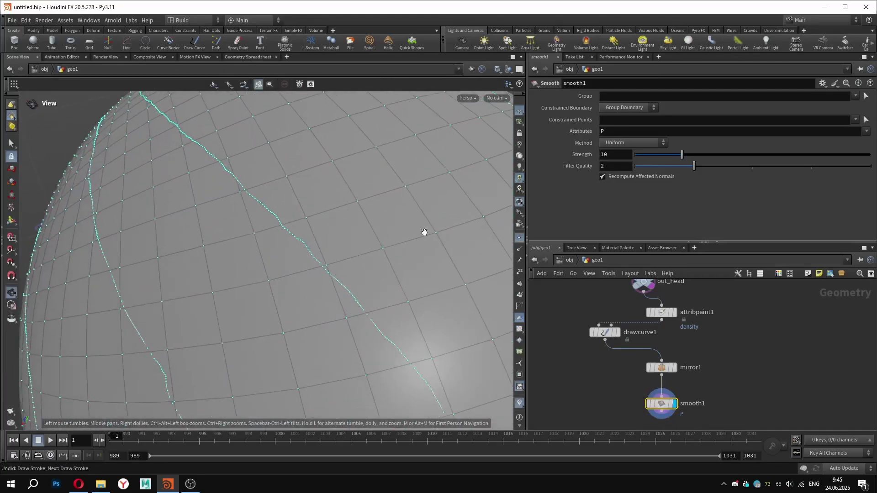
{"action": "left_click_drag", "start_coordinate": [683, 155], "coordinate": [647, 158]}
{"action": "scroll", "coordinate": [274, 280], "scroll_direction": "down", "scroll_amount": 5}
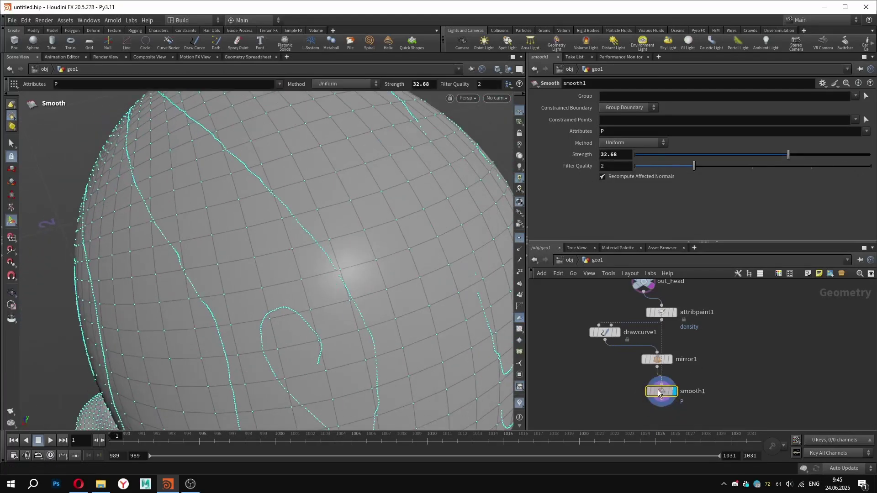
Step: Add a Resample node after smooth1, wire the smoothed curves into it and display it
{"action": "scroll", "coordinate": [671, 398], "scroll_direction": "down", "scroll_amount": 2}
{"action": "key", "text": "Tab"}
{"action": "type", "text": "res"}
{"action": "left_click", "coordinate": [753, 222]}
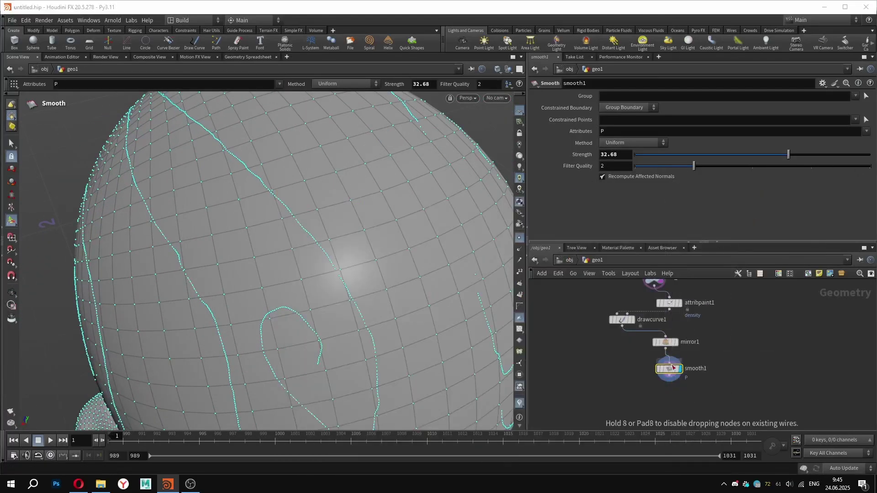
{"action": "left_click", "coordinate": [670, 402]}
{"action": "left_click_drag", "start_coordinate": [671, 378], "coordinate": [669, 404]}
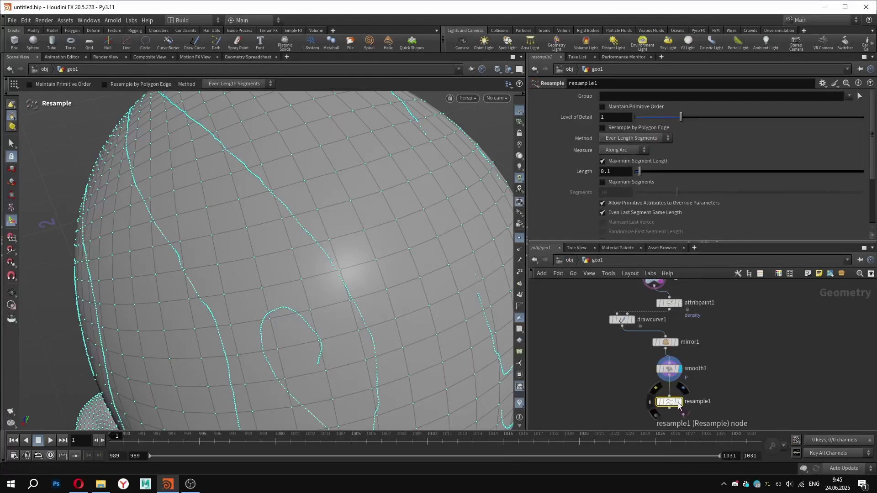
{"action": "left_click", "coordinate": [683, 403]}
Step: Set the Resample segment length to 0.004 and treat polygons as Subdivision Curves
{"action": "scroll", "coordinate": [235, 267], "scroll_direction": "down", "scroll_amount": 3}
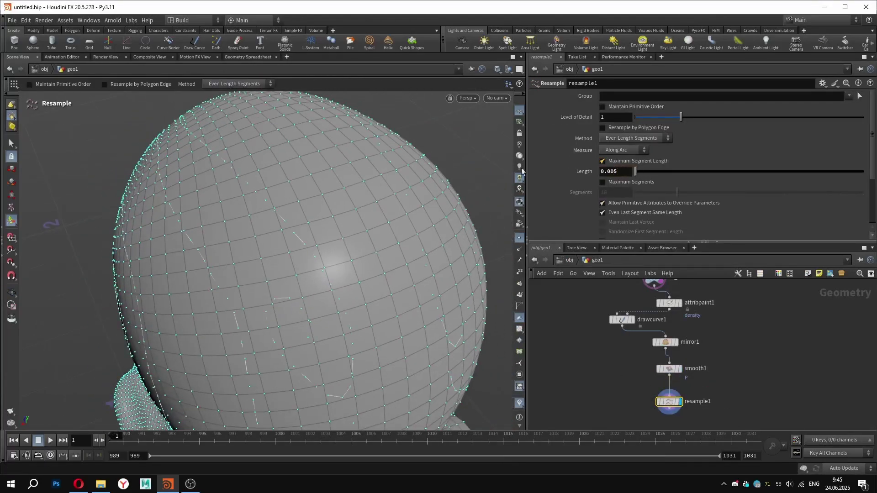
{"action": "left_click_drag", "start_coordinate": [348, 177], "coordinate": [298, 242], "text": "alt"}
{"action": "scroll", "coordinate": [297, 243], "scroll_direction": "up", "scroll_amount": 2}
{"action": "left_click", "coordinate": [618, 172]}
{"action": "key", "text": "BackSpace"}
{"action": "key", "text": "BackSpace"}
{"action": "type", "text": "4"}
{"action": "key", "text": "Return"}
{"action": "scroll", "coordinate": [690, 222], "scroll_direction": "down", "scroll_amount": 3}
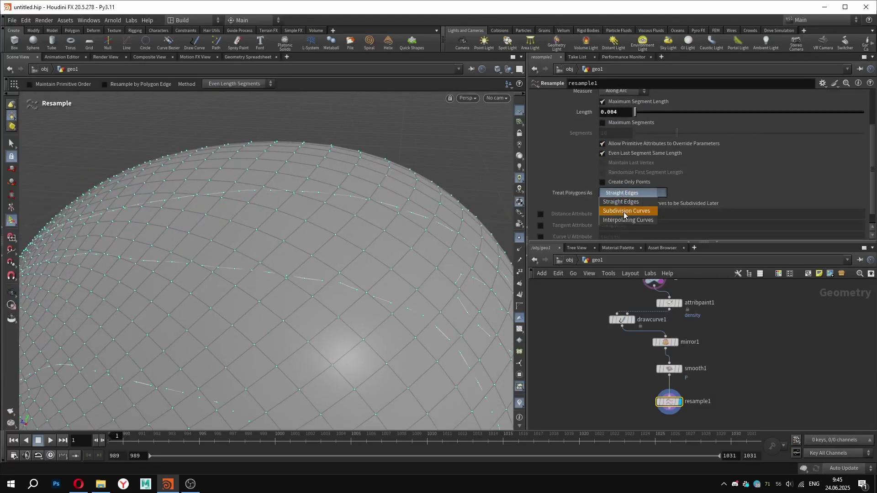
{"action": "left_click", "coordinate": [625, 211]}
Step: Hide the point markers and examine how the resampled curves sit on the scalp from several angles
{"action": "key", "text": "Escape"}
{"action": "left_click_drag", "start_coordinate": [333, 221], "coordinate": [353, 186]}
{"action": "right_click_drag", "start_coordinate": [352, 186], "coordinate": [214, 217]}
{"action": "left_click_drag", "start_coordinate": [213, 217], "coordinate": [338, 215]}
{"action": "left_click", "coordinate": [519, 238]}
{"action": "left_click_drag", "start_coordinate": [315, 150], "coordinate": [292, 165]}
{"action": "middle_click_drag", "start_coordinate": [682, 427], "coordinate": [624, 342]}
{"action": "left_click_drag", "start_coordinate": [320, 178], "coordinate": [241, 184], "text": "alt"}
{"action": "right_click_drag", "start_coordinate": [241, 184], "coordinate": [393, 196], "text": "alt"}
{"action": "left_click_drag", "start_coordinate": [329, 192], "coordinate": [325, 228], "text": "alt"}
{"action": "right_click_drag", "start_coordinate": [325, 227], "coordinate": [147, 187], "text": "alt"}
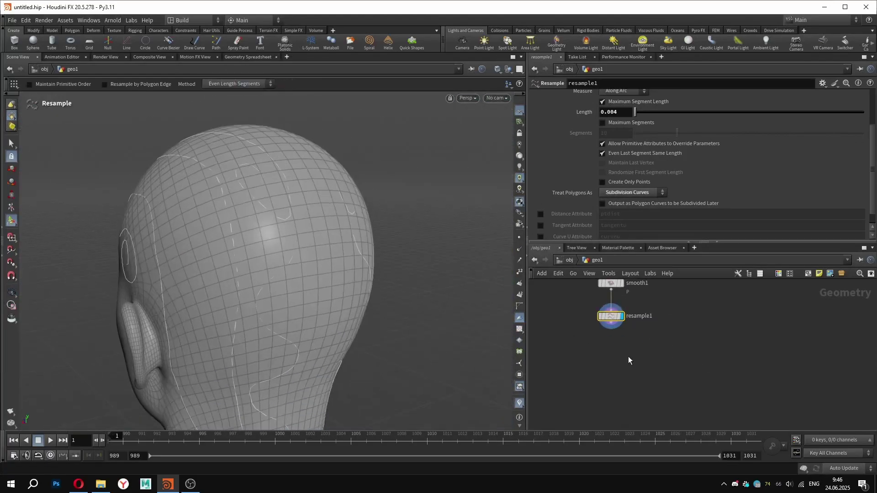
Step: Add a Guide Collide With VDB node below resample1 and wire the resampled curves into its Guides input
{"action": "key", "text": "Tab"}
{"action": "type", "text": "coll"}
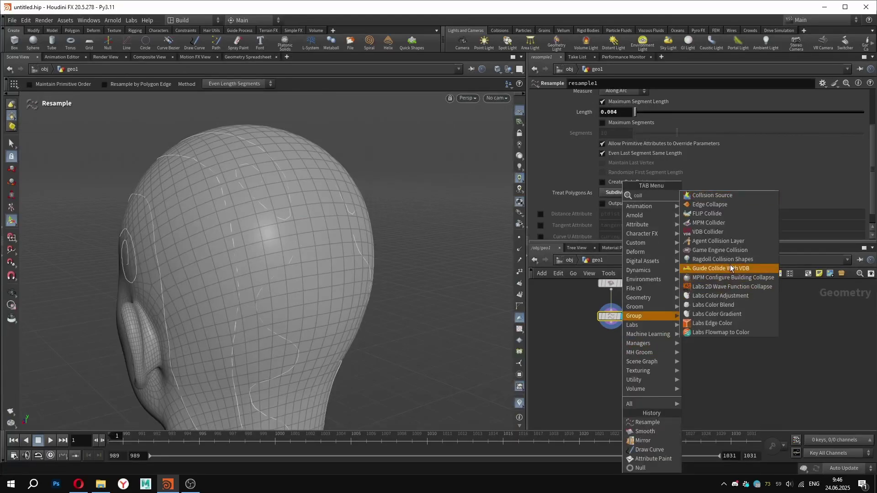
{"action": "left_click", "coordinate": [731, 269]}
{"action": "left_click", "coordinate": [621, 344]}
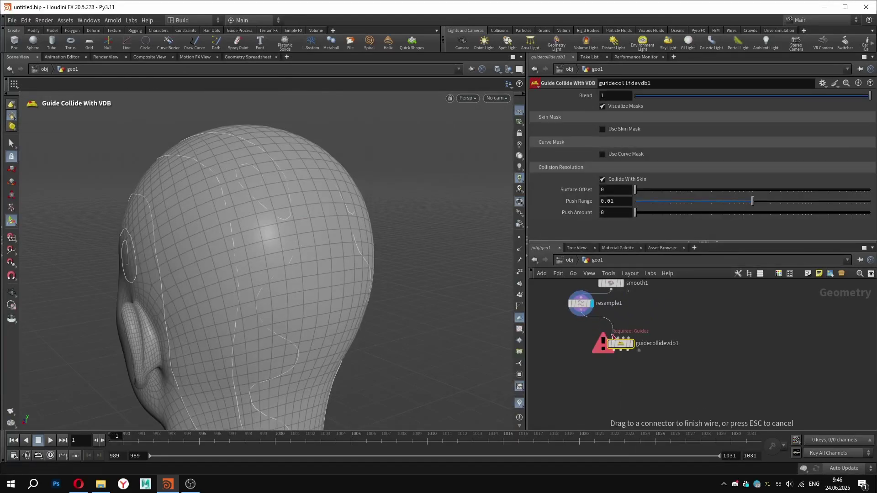
Step: Wire attribpaint1 and the mh_head1 VDB output into the collide node's Skin and Skin VDB inputs, and display guidecollidevdb1
{"action": "scroll", "coordinate": [606, 395], "scroll_direction": "up", "scroll_amount": 3}
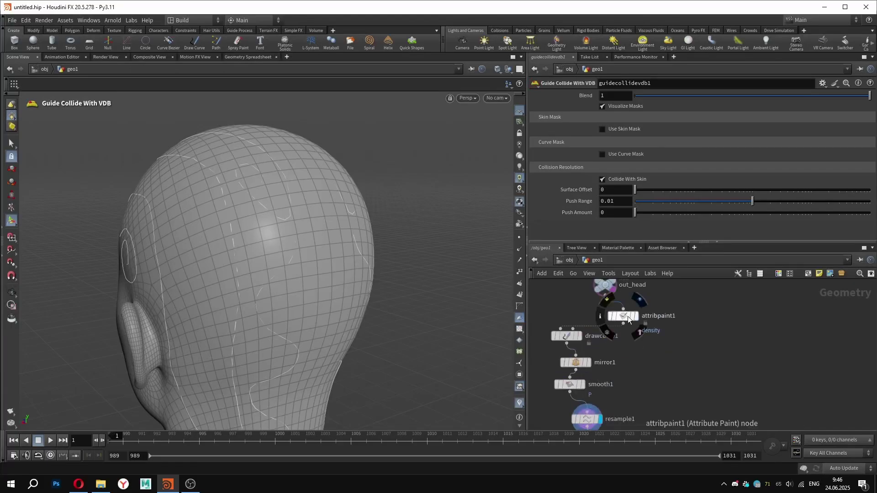
{"action": "scroll", "coordinate": [614, 303], "scroll_direction": "down", "scroll_amount": 5}
{"action": "scroll", "coordinate": [624, 366], "scroll_direction": "up", "scroll_amount": 6}
{"action": "left_click", "coordinate": [655, 358]}
{"action": "scroll", "coordinate": [647, 383], "scroll_direction": "down", "scroll_amount": 5}
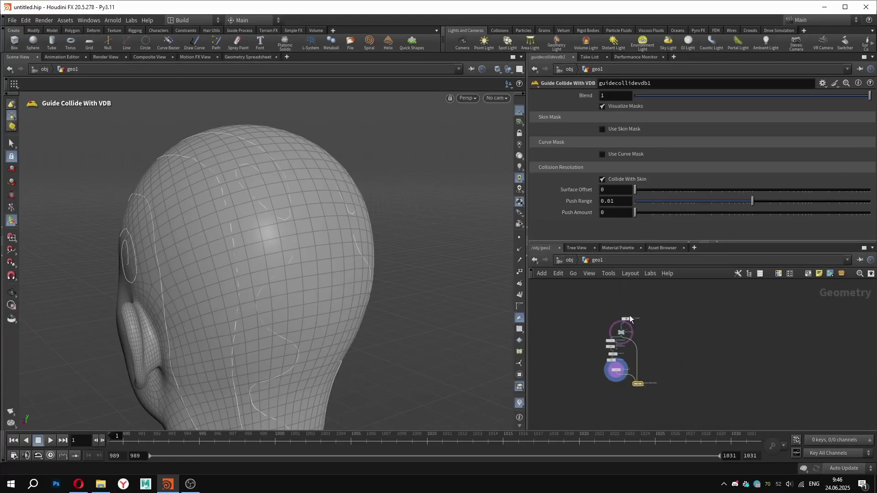
{"action": "scroll", "coordinate": [629, 325], "scroll_direction": "up", "scroll_amount": 7}
{"action": "left_click", "coordinate": [627, 325]}
{"action": "scroll", "coordinate": [629, 330], "scroll_direction": "down", "scroll_amount": 8}
{"action": "scroll", "coordinate": [635, 365], "scroll_direction": "up", "scroll_amount": 8}
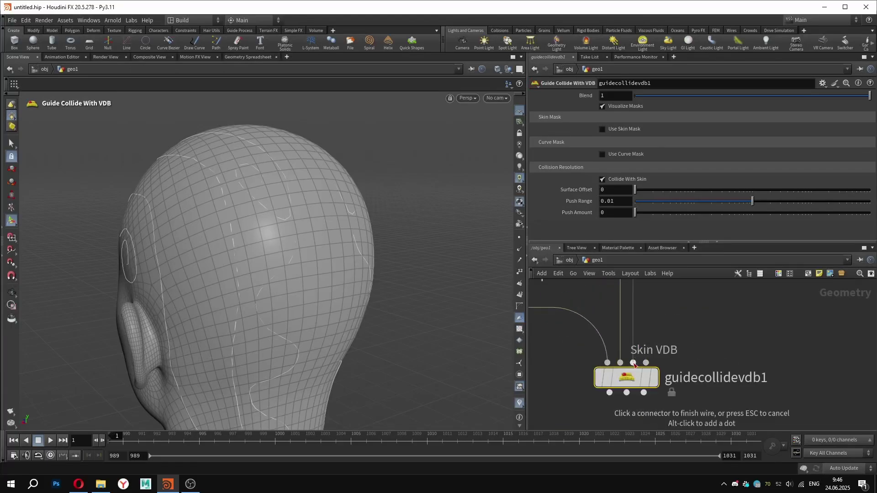
{"action": "left_click", "coordinate": [655, 377]}
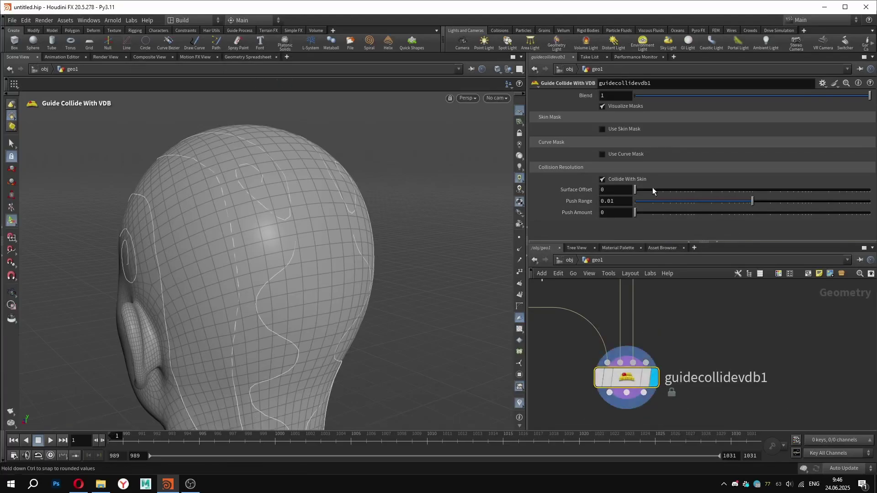
Step: Lift the curves off the scalp with Surface Offset about 0.00147, Push Range about 0.00142 and Push Amount about 0.00125
{"action": "left_click_drag", "start_coordinate": [667, 191], "coordinate": [688, 190]}
{"action": "left_click_drag", "start_coordinate": [635, 213], "coordinate": [660, 216]}
{"action": "left_click_drag", "start_coordinate": [259, 254], "coordinate": [297, 226]}
{"action": "left_click_drag", "start_coordinate": [687, 190], "coordinate": [629, 193]}
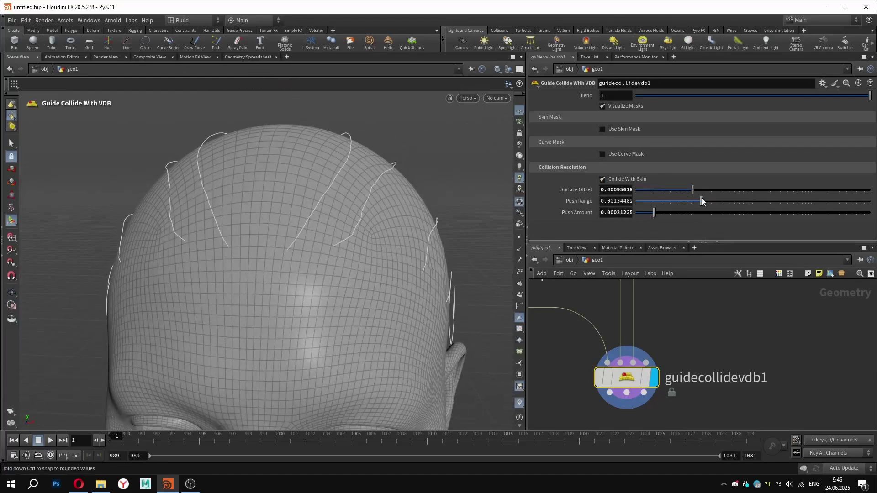
{"action": "left_click_drag", "start_coordinate": [702, 202], "coordinate": [703, 202]}
{"action": "left_click_drag", "start_coordinate": [388, 242], "coordinate": [219, 251], "text": "alt"}
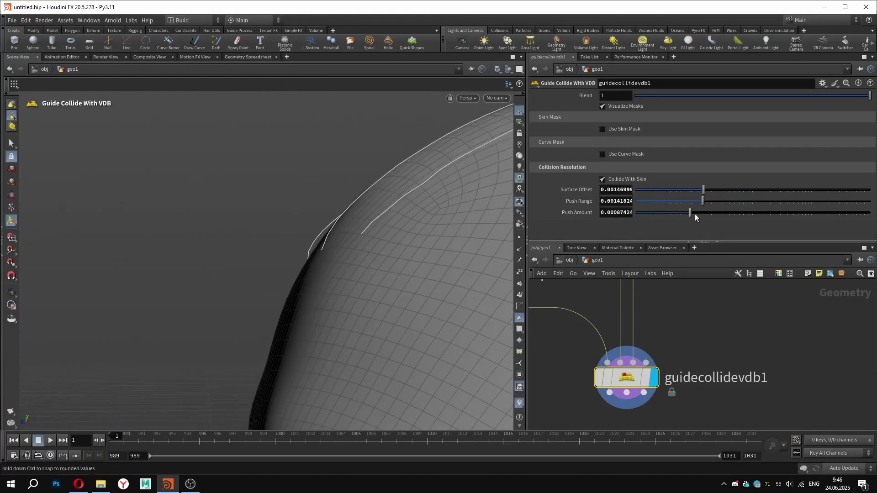
{"action": "left_click_drag", "start_coordinate": [700, 214], "coordinate": [699, 214]}
{"action": "right_click_drag", "start_coordinate": [238, 270], "coordinate": [172, 274], "text": "alt"}
{"action": "left_click_drag", "start_coordinate": [172, 275], "coordinate": [260, 267], "text": "alt"}
{"action": "scroll", "coordinate": [639, 329], "scroll_direction": "down", "scroll_amount": 5}
{"action": "right_click_drag", "start_coordinate": [295, 283], "coordinate": [274, 279], "text": "alt"}
{"action": "left_click_drag", "start_coordinate": [274, 279], "coordinate": [215, 239], "text": "alt"}
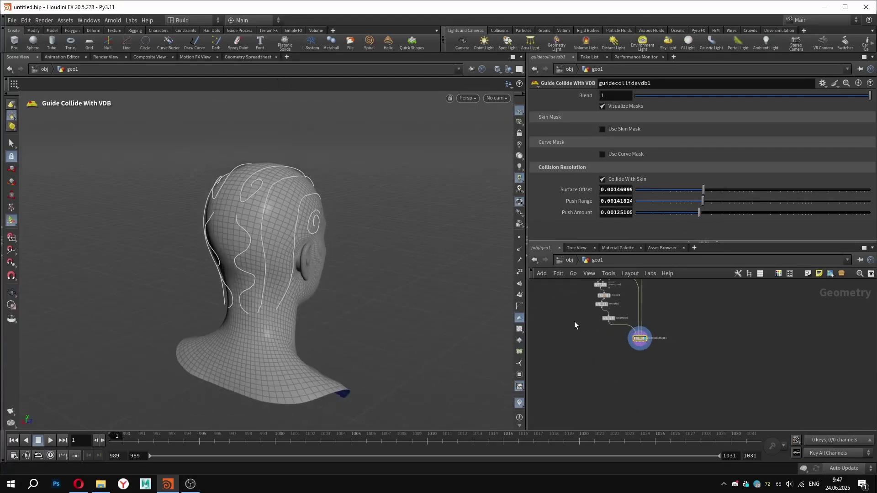
Step: Add an MH Groom Braid node, wire the first two outputs of guidecollidevdb1 into its inputs and display it
{"action": "key", "text": "Tab"}
{"action": "mouse_move", "coordinate": [653, 353]}
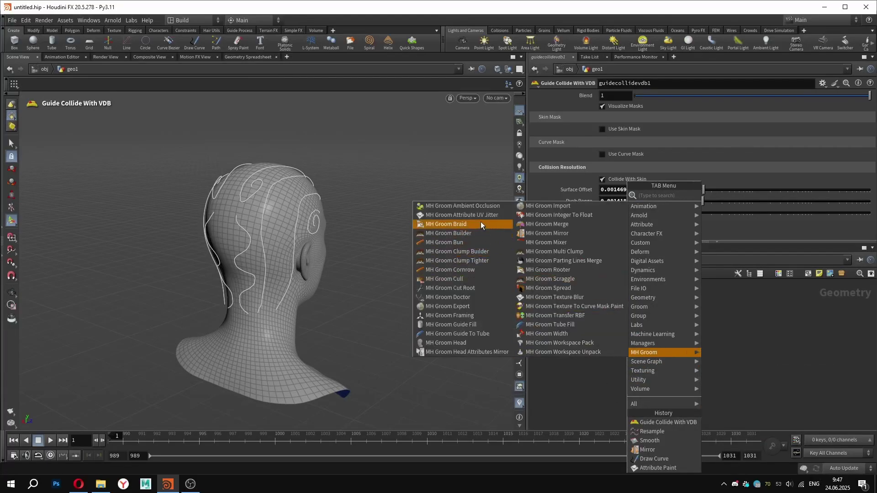
{"action": "left_click", "coordinate": [442, 225]}
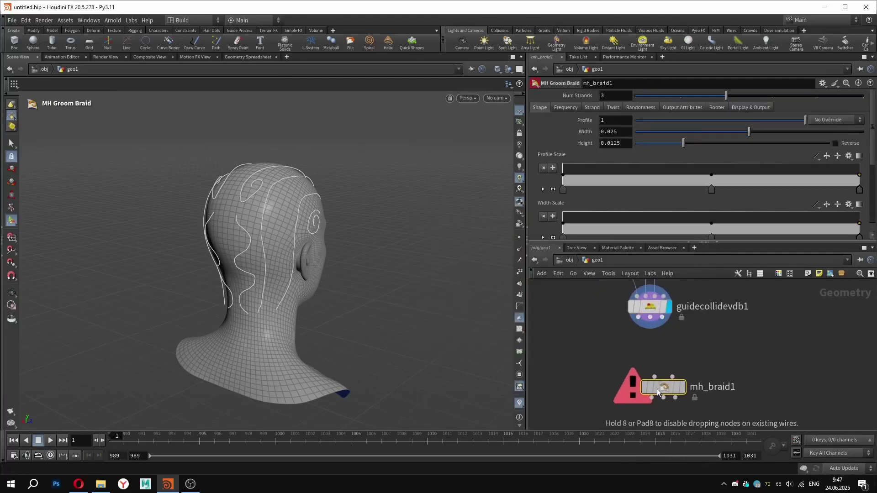
{"action": "left_click", "coordinate": [651, 386]}
{"action": "left_click_drag", "start_coordinate": [636, 365], "coordinate": [641, 373]}
{"action": "left_click_drag", "start_coordinate": [650, 317], "coordinate": [659, 374]}
{"action": "left_click", "coordinate": [669, 385]}
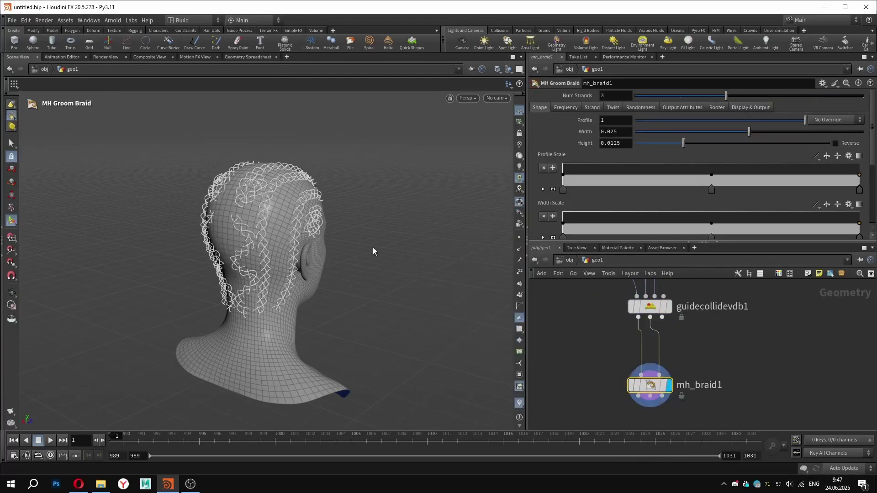
Step: Turn on Display Braid As Tubes for the MH Groom Braid node
{"action": "right_click_drag", "start_coordinate": [373, 250], "coordinate": [383, 253], "text": "alt"}
{"action": "left_click_drag", "start_coordinate": [366, 174], "coordinate": [562, 96], "text": "alt"}
{"action": "right_click_drag", "start_coordinate": [334, 201], "coordinate": [376, 220], "text": "alt"}
{"action": "left_click", "coordinate": [742, 110]}
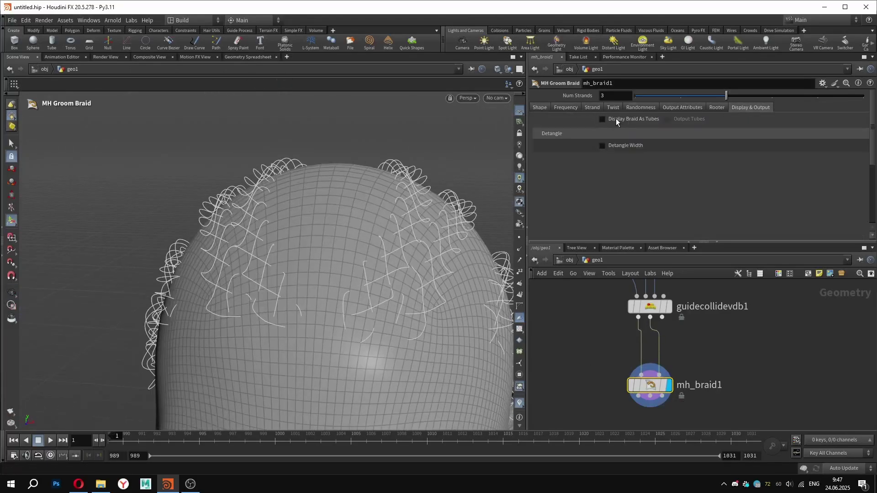
{"action": "left_click", "coordinate": [612, 120]}
{"action": "key", "text": "Escape"}
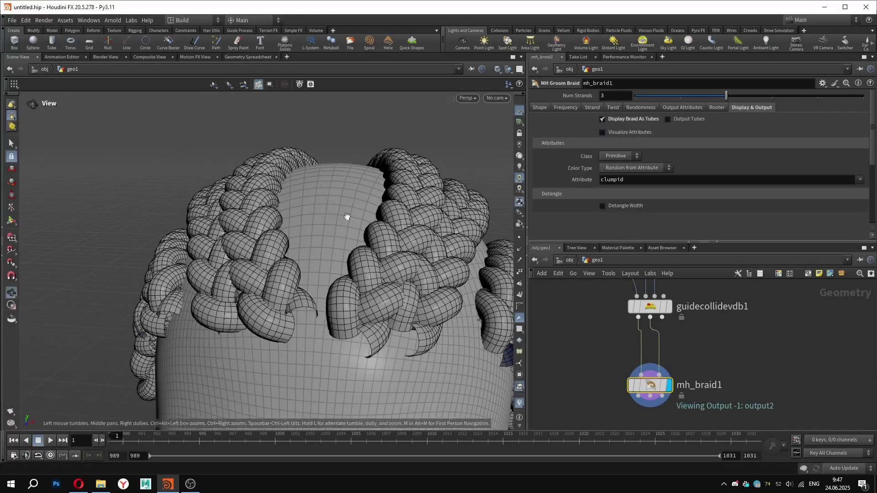
Step: Set the braid's Profile to 0.525, and add a Profile Scale point near the start and lower the first point to taper the roots
{"action": "left_click_drag", "start_coordinate": [392, 192], "coordinate": [332, 262]}
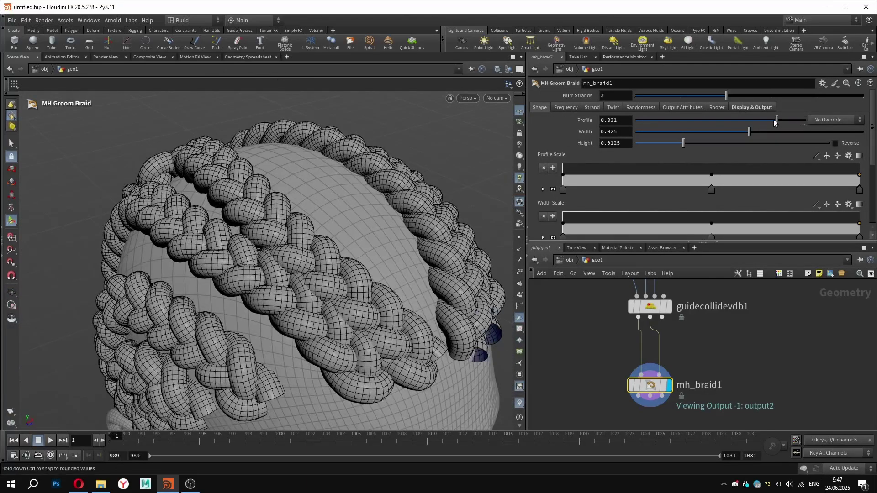
{"action": "left_click_drag", "start_coordinate": [774, 119], "coordinate": [727, 119]}
{"action": "right_click_drag", "start_coordinate": [342, 192], "coordinate": [199, 201], "text": "alt"}
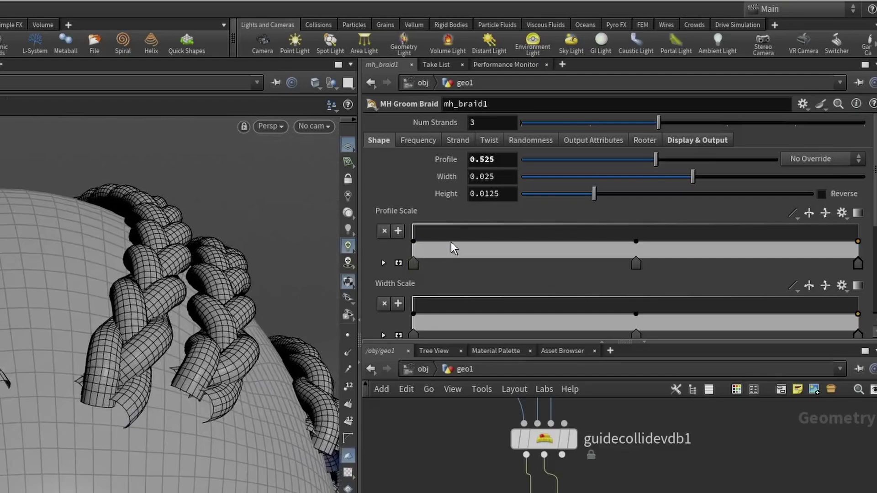
{"action": "left_click", "coordinate": [440, 241]}
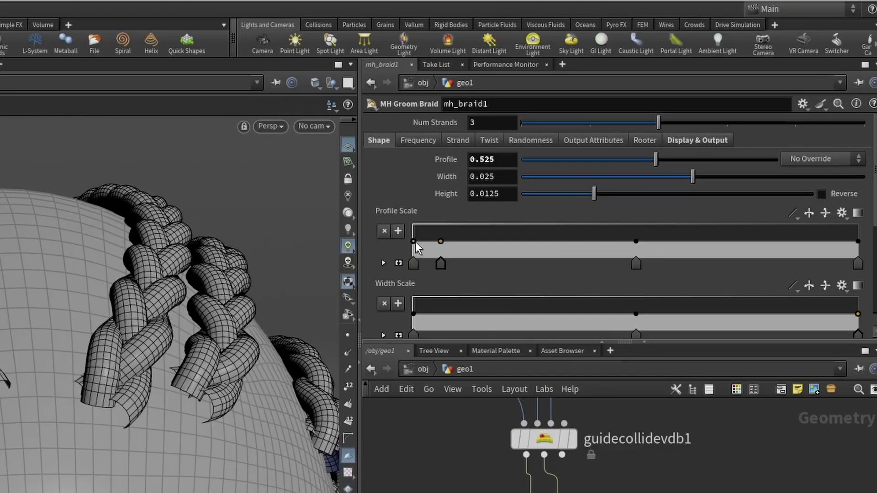
{"action": "left_click_drag", "start_coordinate": [416, 242], "coordinate": [409, 252]}
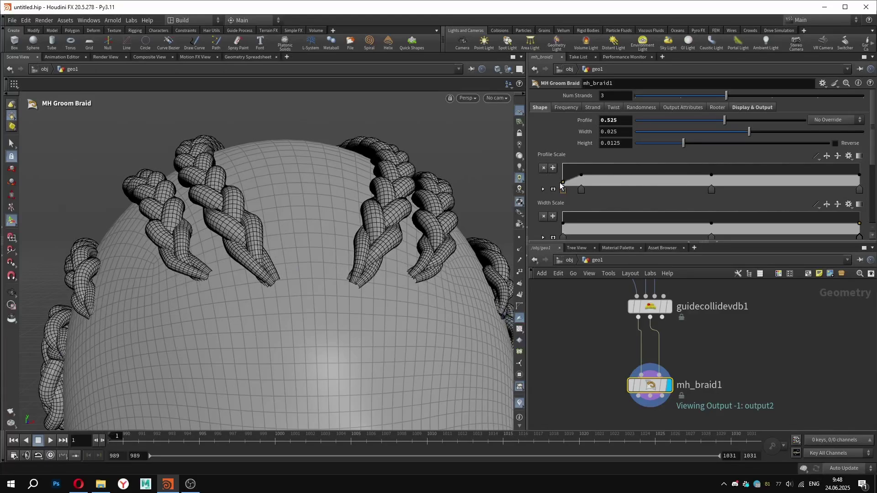
Step: Taper the braid tips by adding Profile Scale and Width Scale points near the end and lowering the last points
{"action": "left_click", "coordinate": [829, 176]}
{"action": "left_click_drag", "start_coordinate": [863, 183], "coordinate": [867, 186]}
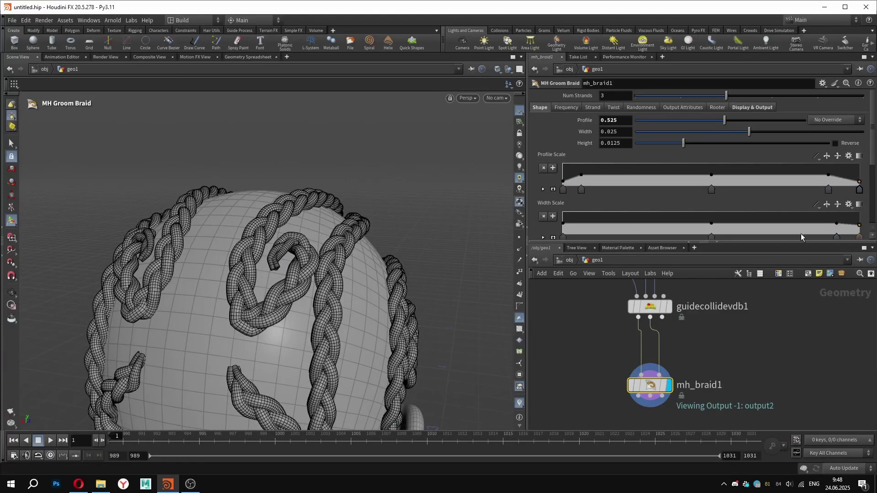
{"action": "scroll", "coordinate": [269, 263], "scroll_direction": "up", "scroll_amount": 5}
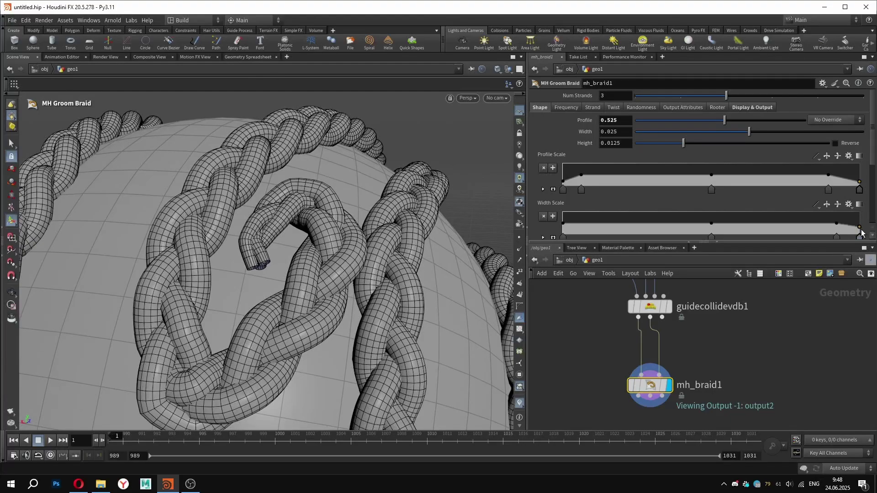
{"action": "left_click_drag", "start_coordinate": [862, 233], "coordinate": [864, 233]}
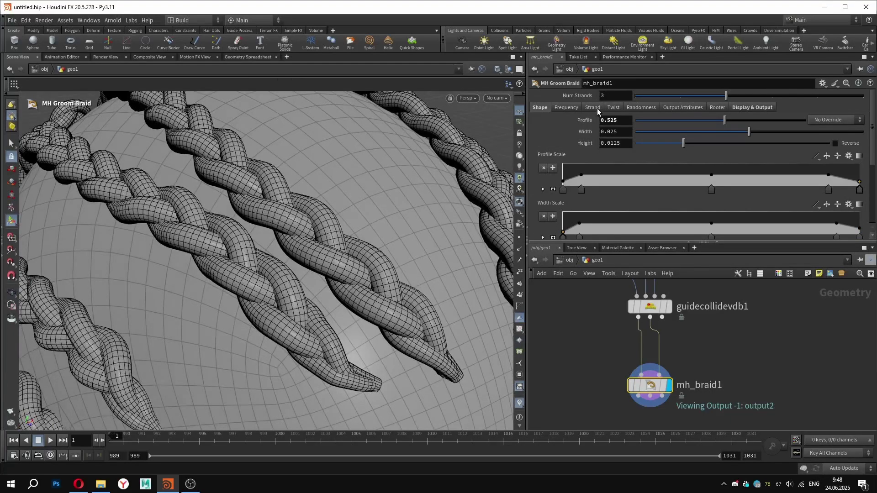
Step: Set the strand Thickness to 0.0184 and taper the Thickness Scale curve at both ends
{"action": "left_click", "coordinate": [593, 108]}
{"action": "mouse_move", "coordinate": [727, 120]}
{"action": "left_mouse_down"}
{"action": "mouse_move", "coordinate": [735, 122]}
{"action": "mouse_move", "coordinate": [680, 117]}
{"action": "mouse_move", "coordinate": [732, 117]}
{"action": "mouse_move", "coordinate": [720, 119]}
{"action": "left_mouse_up"}
{"action": "left_click", "coordinate": [578, 175]}
{"action": "left_click_drag", "start_coordinate": [563, 171], "coordinate": [560, 176]}
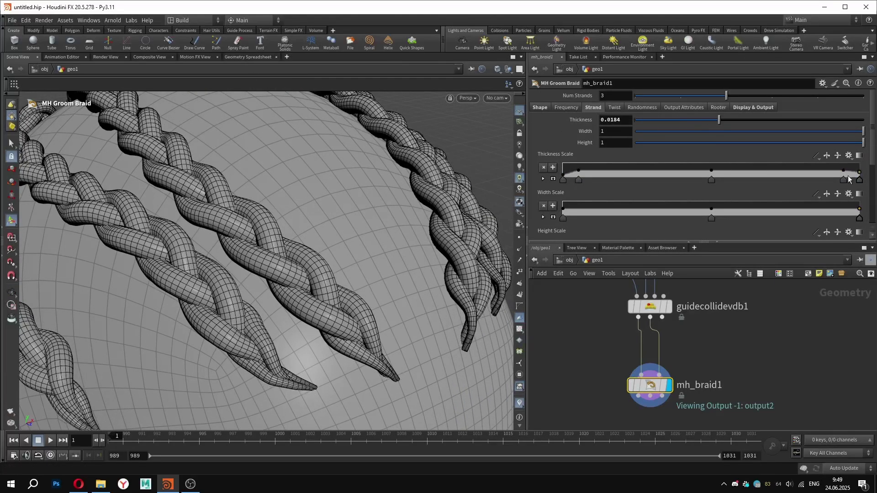
Step: Set the braid's Cycle Density to 71.7 for tighter weaving
{"action": "left_click_drag", "start_coordinate": [320, 397], "coordinate": [365, 407], "text": "alt"}
{"action": "left_click_drag", "start_coordinate": [364, 407], "coordinate": [402, 404], "text": "alt"}
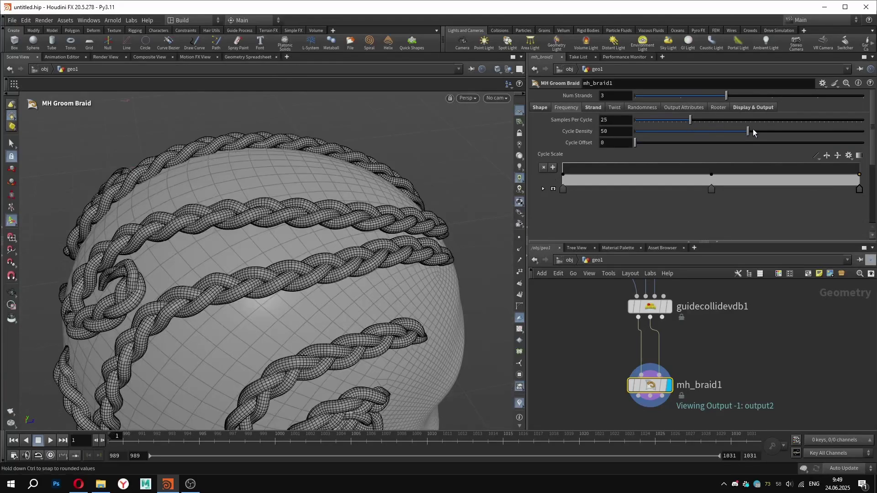
{"action": "left_click_drag", "start_coordinate": [750, 132], "coordinate": [687, 133]}
{"action": "left_click_drag", "start_coordinate": [773, 140], "coordinate": [798, 132]}
{"action": "left_click_drag", "start_coordinate": [425, 206], "coordinate": [402, 206], "text": "alt"}
Step: Set the braid's Samples Per Cycle to 15, checking the density with point display switched on and off again
{"action": "left_click", "coordinate": [519, 237]}
{"action": "left_click_drag", "start_coordinate": [690, 121], "coordinate": [670, 120]}
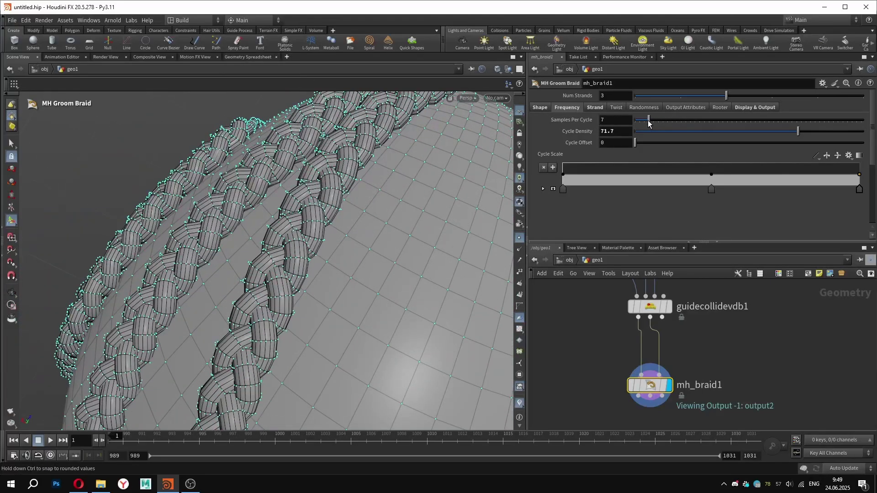
{"action": "key", "text": "Escape"}
{"action": "left_click_drag", "start_coordinate": [348, 201], "coordinate": [391, 206]}
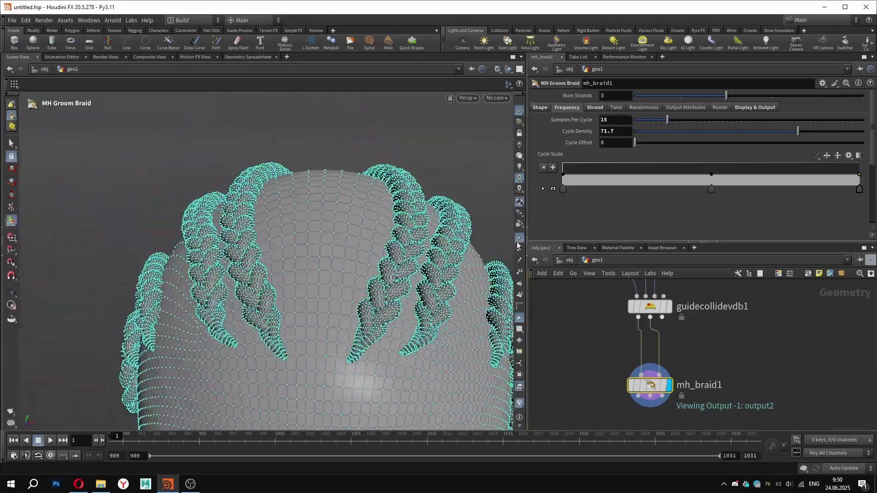
{"action": "left_click", "coordinate": [520, 238]}
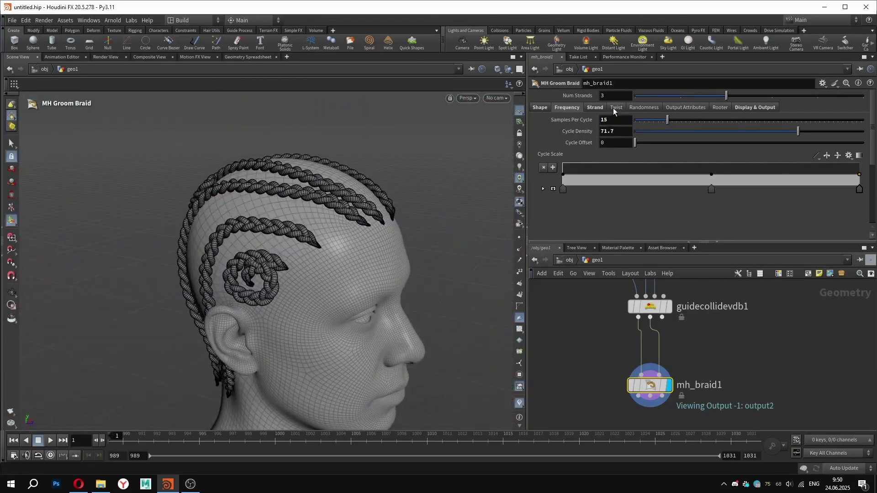
Step: Try a different Roll in the braid's twist settings and reset it to 0
{"action": "left_click", "coordinate": [613, 108]}
{"action": "left_click_drag", "start_coordinate": [292, 150], "coordinate": [321, 156], "text": "alt"}
{"action": "scroll", "coordinate": [321, 156], "scroll_direction": "up", "scroll_amount": 3}
{"action": "key", "text": "Return"}
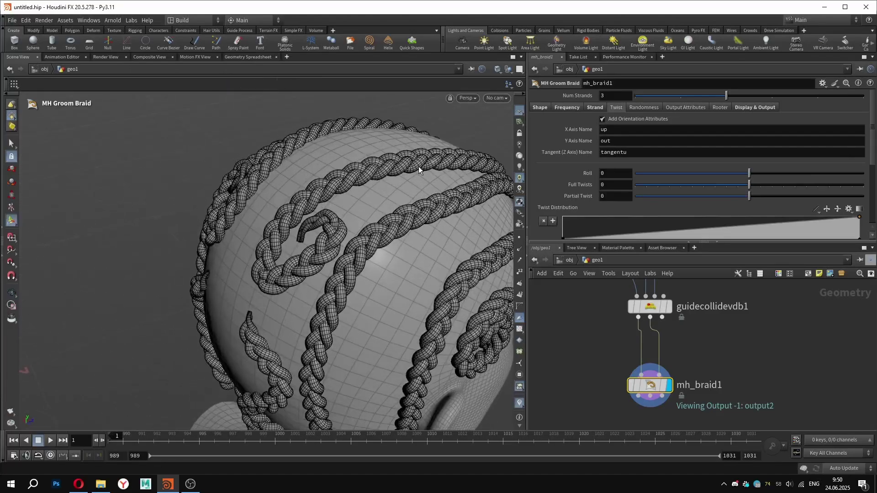
{"action": "mouse_move", "coordinate": [750, 173]}
{"action": "left_mouse_down"}
{"action": "mouse_move", "coordinate": [825, 171]}
{"action": "mouse_move", "coordinate": [756, 173]}
{"action": "left_mouse_up"}
{"action": "type", "text": "0"}
{"action": "key", "text": "Return"}
Step: Try higher Full Twists values on the braids and return the setting to 0
{"action": "left_click_drag", "start_coordinate": [750, 184], "coordinate": [852, 185]}
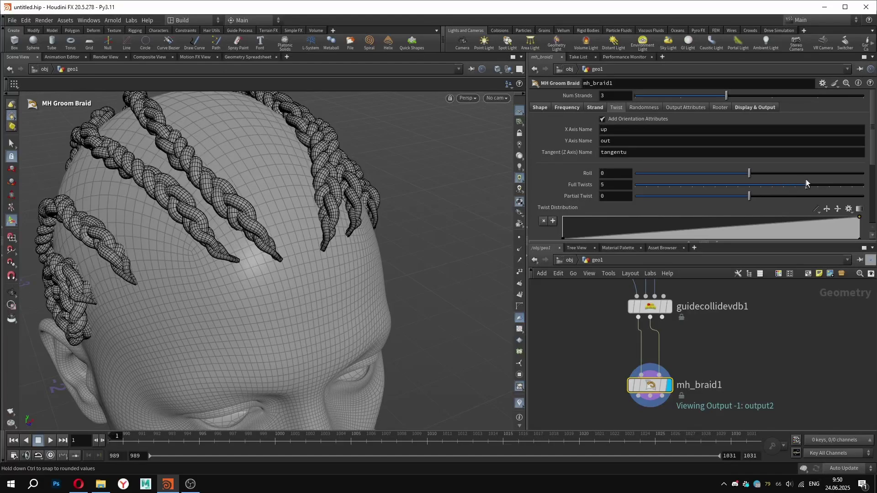
{"action": "left_click_drag", "start_coordinate": [114, 169], "coordinate": [283, 197], "text": "alt"}
{"action": "left_click_drag", "start_coordinate": [852, 185], "coordinate": [750, 186]}
{"action": "left_click_drag", "start_coordinate": [388, 201], "coordinate": [88, 231], "text": "alt"}
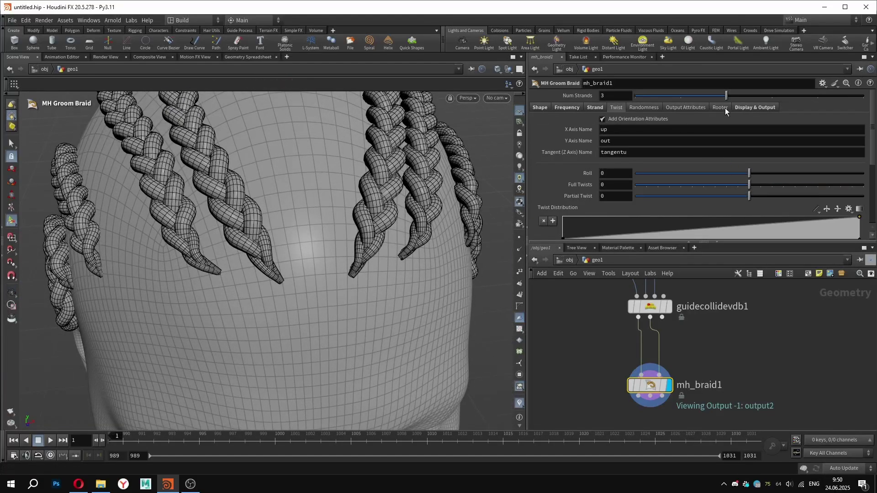
Step: Turn on Root Guides in the braid's Rooter settings
{"action": "left_click", "coordinate": [721, 107]}
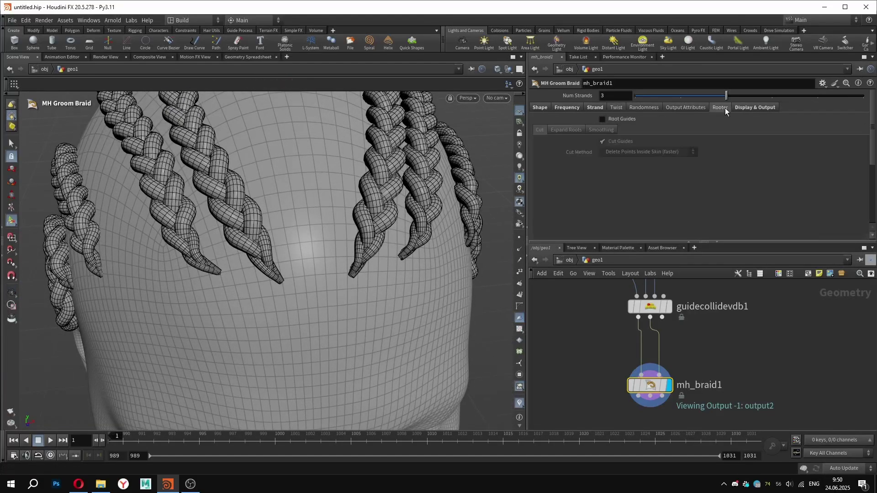
{"action": "left_click", "coordinate": [622, 120]}
{"action": "key", "text": "Escape"}
{"action": "left_click_drag", "start_coordinate": [294, 270], "coordinate": [355, 288]}
{"action": "key", "text": "Return"}
Step: Turn on Expand Roots for the braid's root guides and reduce the Density Radius
{"action": "left_click", "coordinate": [563, 130]}
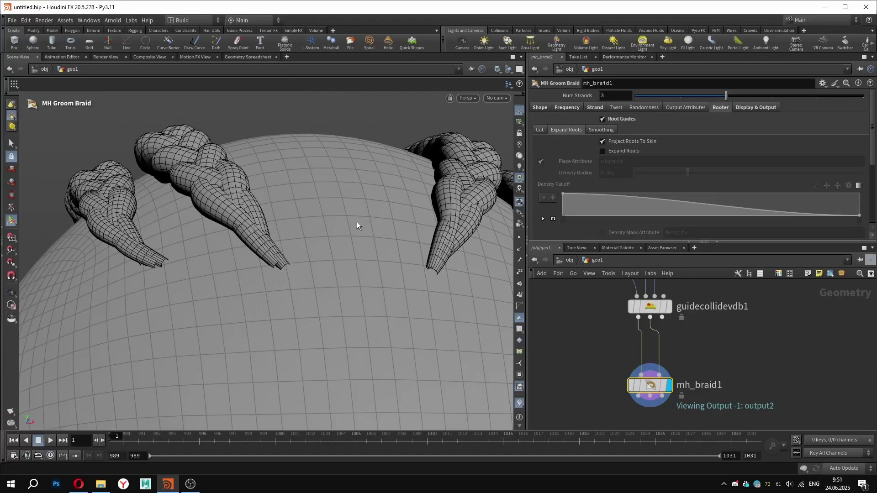
{"action": "scroll", "coordinate": [362, 219], "scroll_direction": "up", "scroll_amount": 2}
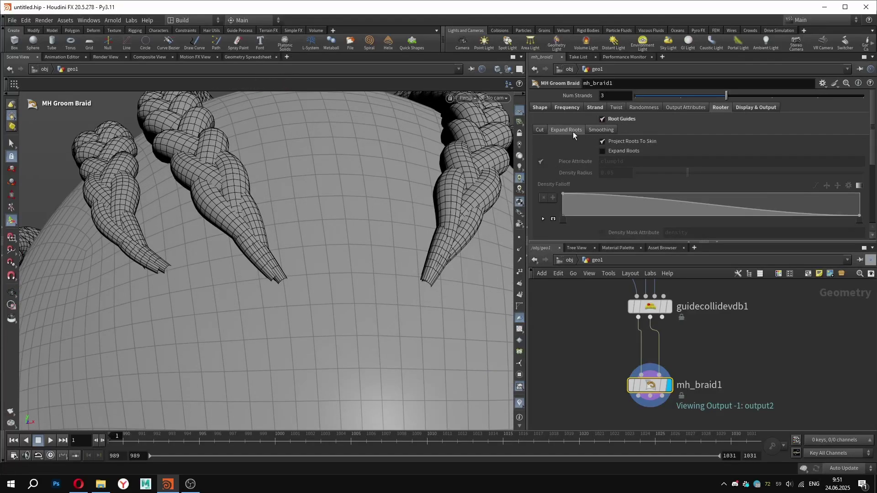
{"action": "left_click", "coordinate": [612, 150]}
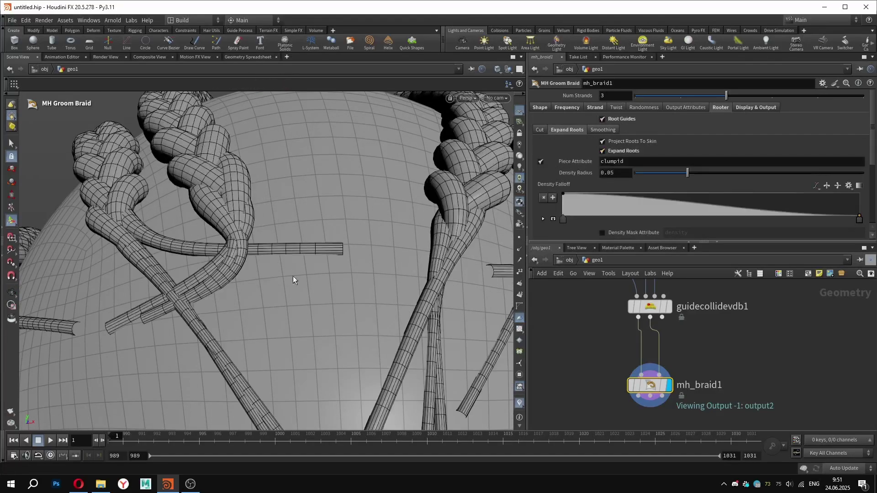
{"action": "left_click_drag", "start_coordinate": [670, 174], "coordinate": [613, 211]}
{"action": "left_click_drag", "start_coordinate": [274, 233], "coordinate": [303, 269], "text": "alt"}
{"action": "right_click_drag", "start_coordinate": [303, 270], "coordinate": [338, 261], "text": "alt"}
Step: Examine the raw braid curves at the roots with Display Braid As Tubes turned off, and turn it back on
{"action": "left_click", "coordinate": [755, 107]}
{"action": "left_click", "coordinate": [634, 120]}
{"action": "middle_click_drag", "start_coordinate": [119, 256], "coordinate": [149, 249], "text": "alt"}
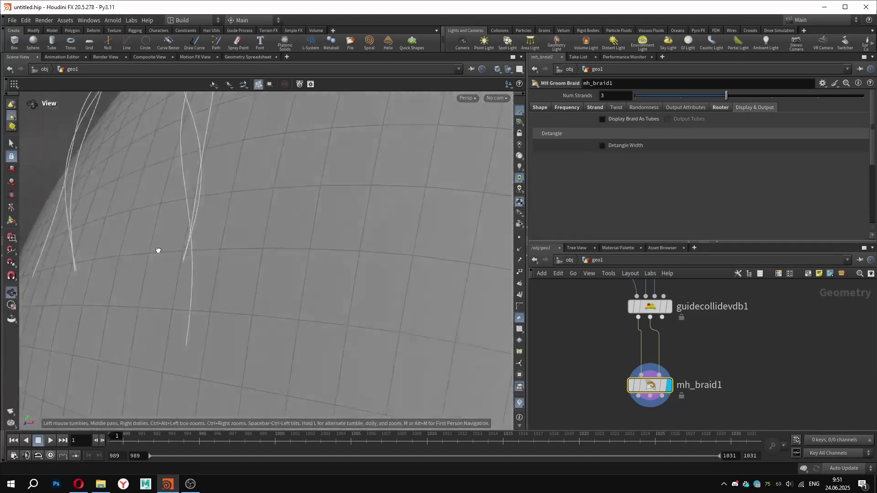
{"action": "right_click_drag", "start_coordinate": [149, 248], "coordinate": [197, 242], "text": "alt"}
{"action": "middle_click_drag", "start_coordinate": [146, 270], "coordinate": [215, 233], "text": "alt"}
{"action": "left_click_drag", "start_coordinate": [215, 233], "coordinate": [315, 242], "text": "alt"}
{"action": "left_click", "coordinate": [626, 119]}
{"action": "right_click_drag", "start_coordinate": [241, 255], "coordinate": [299, 206], "text": "alt"}
{"action": "left_click_drag", "start_coordinate": [299, 206], "coordinate": [365, 237], "text": "alt"}
{"action": "right_click_drag", "start_coordinate": [366, 237], "coordinate": [402, 246], "text": "alt"}
Step: Add an MH Groom Guide Fill node below mh_braid1, wire the braid's first two outputs into it and display it
{"action": "scroll", "coordinate": [639, 320], "scroll_direction": "down", "scroll_amount": 3}
{"action": "key", "text": "Tab"}
{"action": "mouse_move", "coordinate": [656, 356]}
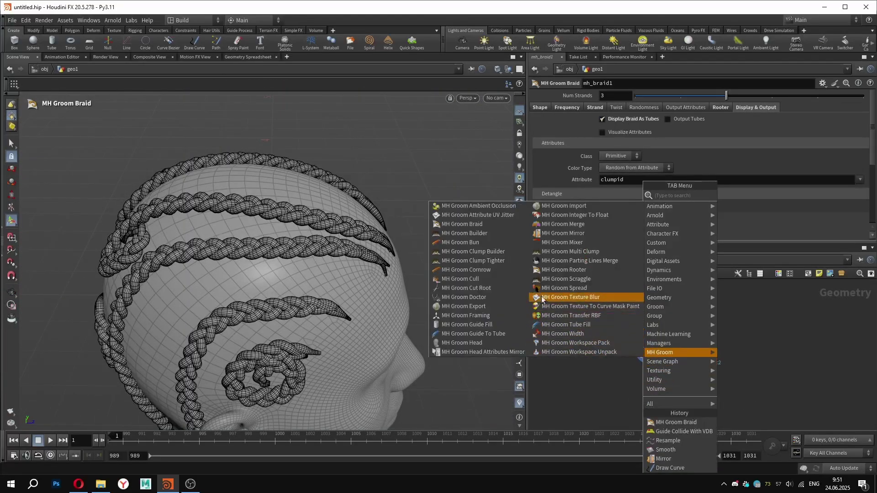
{"action": "left_click", "coordinate": [484, 328]}
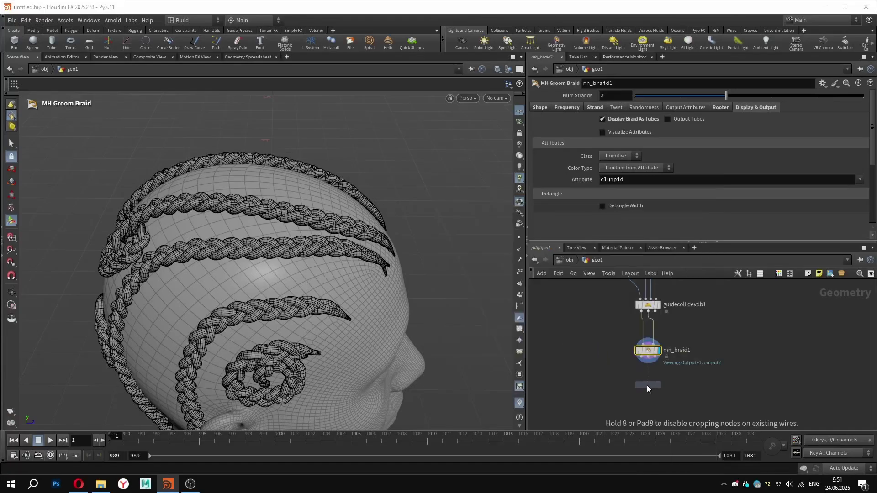
{"action": "left_click", "coordinate": [647, 385]}
{"action": "scroll", "coordinate": [649, 380], "scroll_direction": "up", "scroll_amount": 3}
{"action": "left_click", "coordinate": [637, 378]}
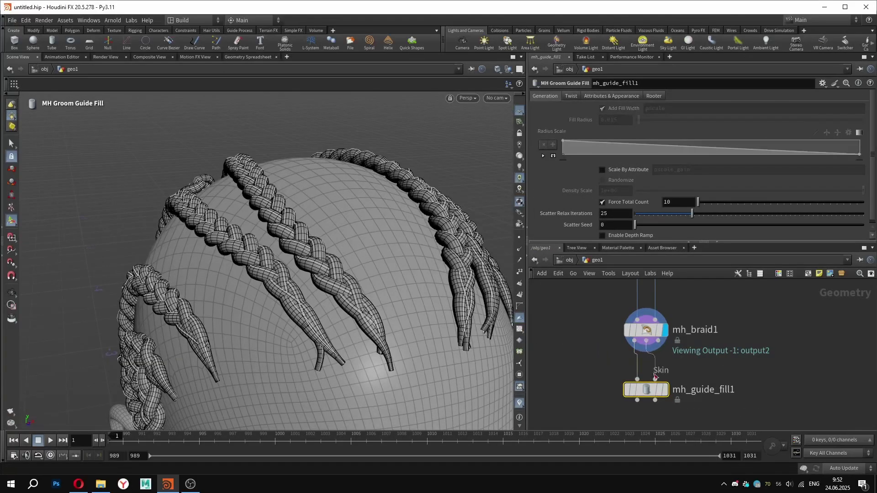
{"action": "mouse_move", "coordinate": [633, 374]}
{"action": "key", "text": "r"}
Step: Set the guide fill's Force Total Count to 500
{"action": "mouse_move", "coordinate": [238, 233]}
{"action": "left_mouse_down", "text": "alt"}
{"action": "mouse_move", "coordinate": [315, 227]}
{"action": "mouse_move", "coordinate": [233, 237]}
{"action": "mouse_move", "coordinate": [294, 245]}
{"action": "mouse_move", "coordinate": [235, 244]}
{"action": "left_mouse_up", "text": "alt"}
{"action": "scroll", "coordinate": [233, 238], "scroll_direction": "up", "scroll_amount": 3}
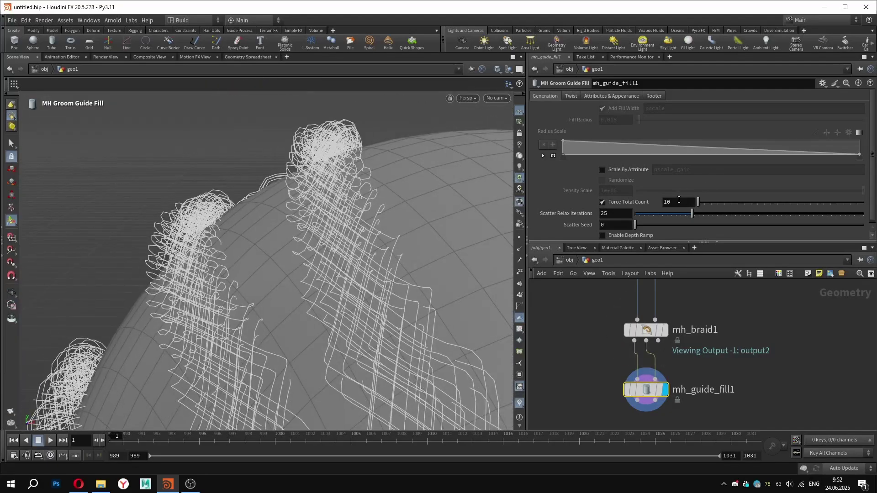
{"action": "left_click", "coordinate": [679, 201]}
{"action": "type", "text": "500"}
{"action": "key", "text": "Return"}
Step: Check the filled hair's point density and set mh_braid1's Samples Per Cycle to 25
{"action": "left_click_drag", "start_coordinate": [317, 251], "coordinate": [325, 209], "text": "alt"}
{"action": "scroll", "coordinate": [325, 210], "scroll_direction": "up", "scroll_amount": 2}
{"action": "left_click", "coordinate": [520, 238]}
{"action": "scroll", "coordinate": [645, 339], "scroll_direction": "down", "scroll_amount": 1}
{"action": "middle_click_drag", "start_coordinate": [646, 339], "coordinate": [664, 372]}
{"action": "left_click", "coordinate": [664, 366]}
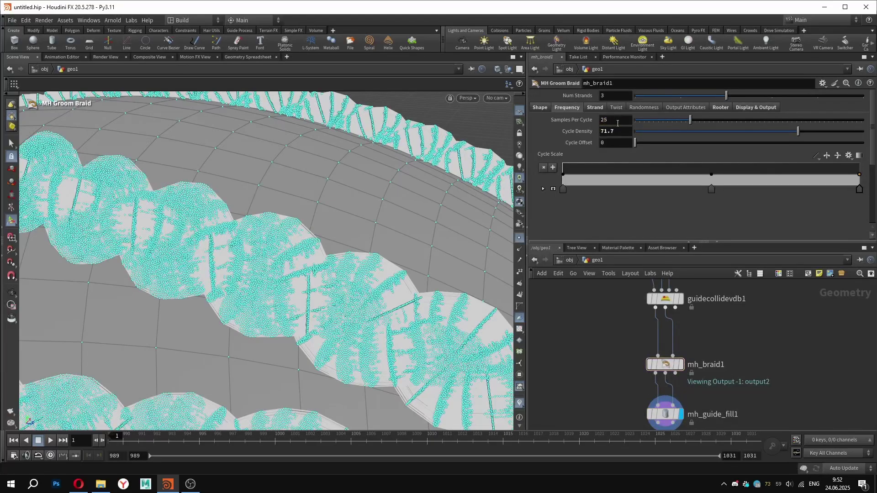
{"action": "left_click", "coordinate": [519, 237]}
Step: Turn on viewport shading of the hair curves in the geo1 object's miscellaneous settings
{"action": "scroll", "coordinate": [336, 237], "scroll_direction": "down", "scroll_amount": 3}
{"action": "scroll", "coordinate": [615, 318], "scroll_direction": "down", "scroll_amount": 3}
{"action": "left_click_drag", "start_coordinate": [292, 260], "coordinate": [330, 186], "text": "alt"}
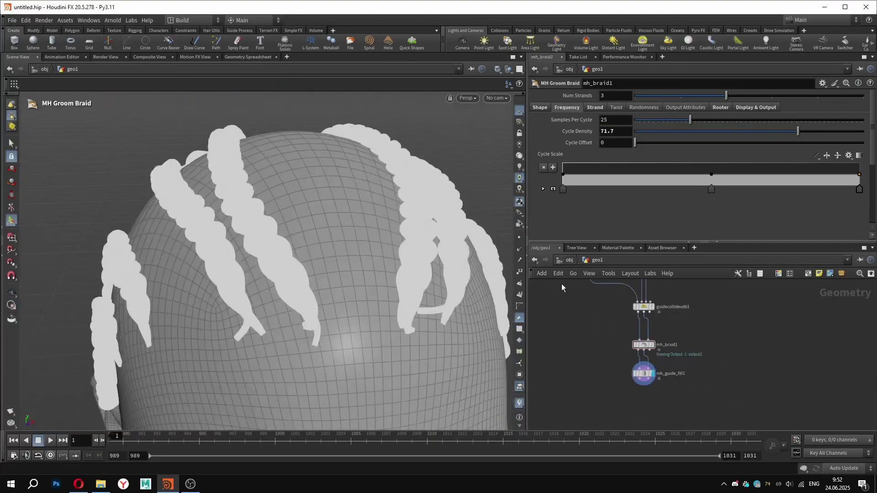
{"action": "left_click_drag", "start_coordinate": [289, 215], "coordinate": [345, 198], "text": "alt"}
{"action": "scroll", "coordinate": [344, 198], "scroll_direction": "up", "scroll_amount": 3}
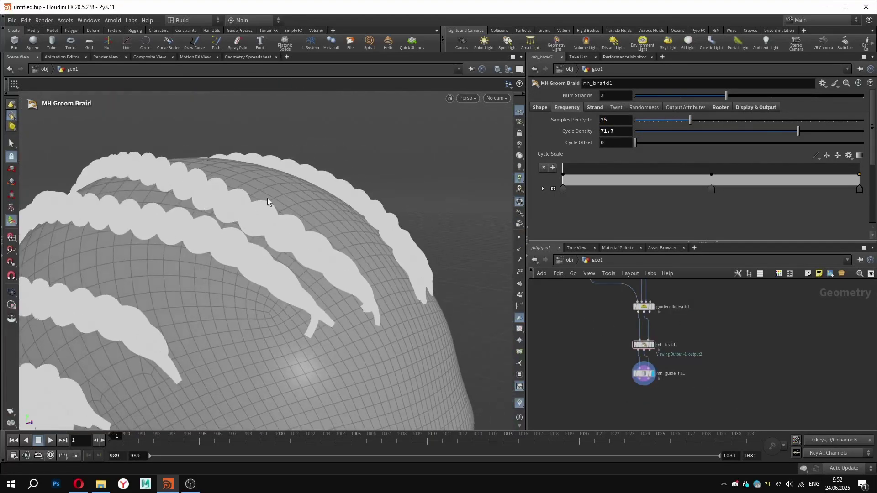
{"action": "left_click", "coordinate": [571, 261]}
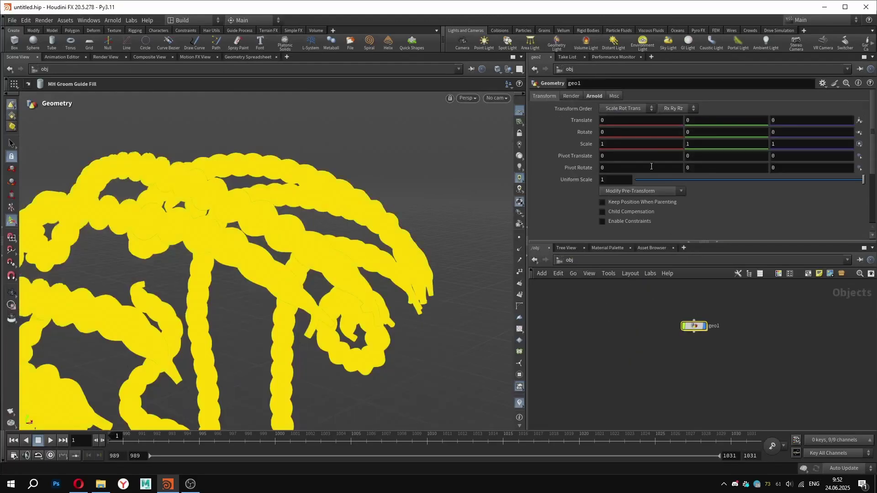
{"action": "left_click", "coordinate": [615, 97]}
{"action": "left_click", "coordinate": [465, 309]}
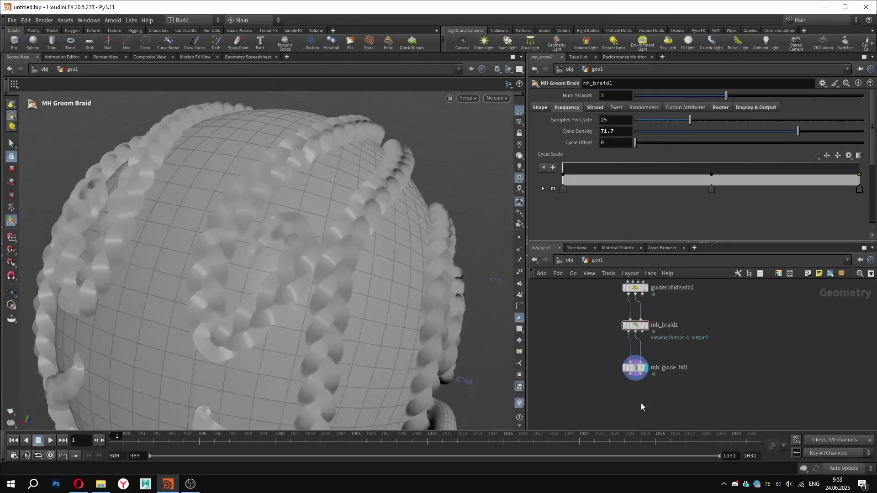
Step: Add a displayed Color node after mh_guide_fill1 and set its color to orange-brown (0.5, 0.25, 0)
{"action": "key", "text": "Tab"}
{"action": "type", "text": "col"}
{"action": "left_click", "coordinate": [743, 196]}
{"action": "left_click", "coordinate": [631, 399]}
{"action": "left_click", "coordinate": [642, 401]}
{"action": "left_click", "coordinate": [610, 153]}
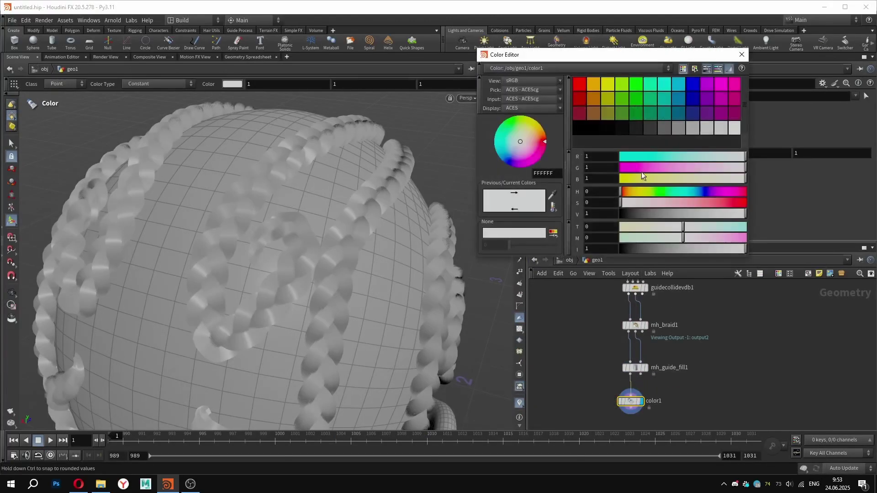
{"action": "left_click", "coordinate": [598, 101]}
{"action": "left_click", "coordinate": [743, 55]}
Step: Add a Frizz Guide Process node, feed it from color1 and mh_guide_fill1's second output, and display it
{"action": "left_click_drag", "start_coordinate": [347, 201], "coordinate": [397, 188], "text": "alt"}
{"action": "right_click_drag", "start_coordinate": [398, 187], "coordinate": [292, 245], "text": "alt"}
{"action": "left_click_drag", "start_coordinate": [292, 245], "coordinate": [282, 217], "text": "alt"}
{"action": "right_click_drag", "start_coordinate": [282, 217], "coordinate": [295, 254], "text": "alt"}
{"action": "left_click_drag", "start_coordinate": [295, 254], "coordinate": [365, 389]}
{"action": "key", "text": "Tab"}
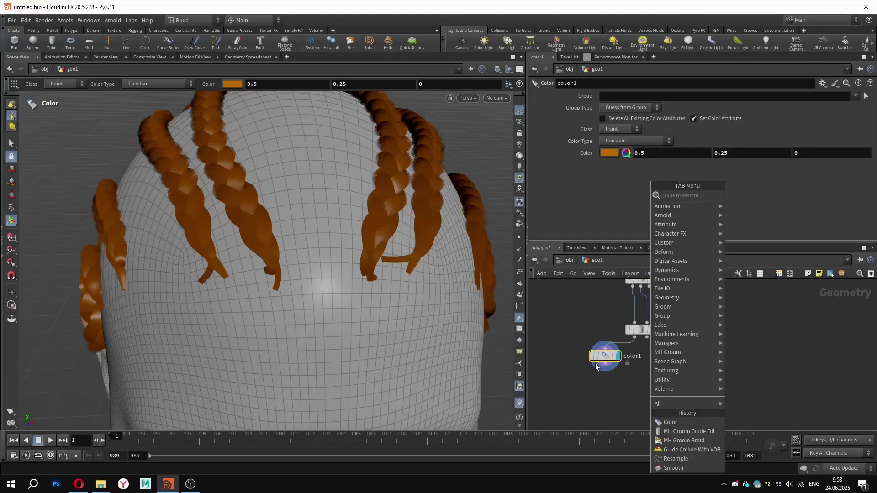
{"action": "type", "text": "fri"}
{"action": "left_click", "coordinate": [777, 193]}
{"action": "left_click", "coordinate": [645, 403]}
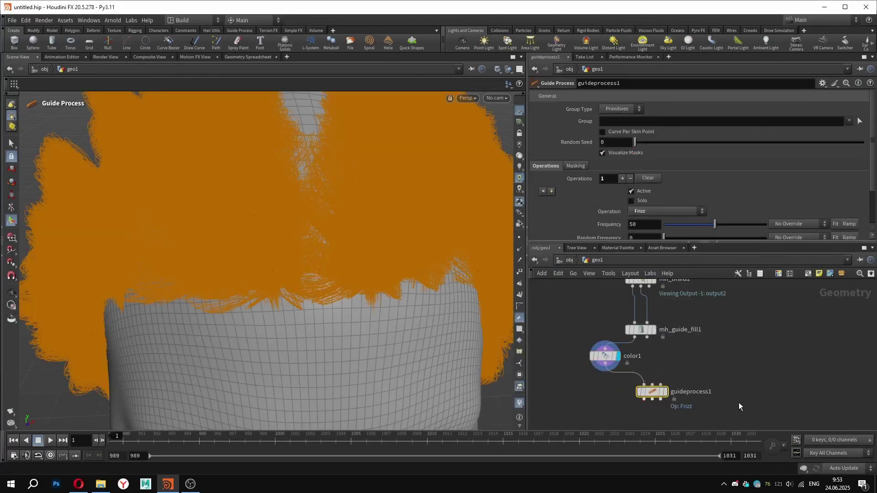
{"action": "scroll", "coordinate": [654, 372], "scroll_direction": "up", "scroll_amount": 2}
{"action": "left_click", "coordinate": [651, 395]}
{"action": "left_click_drag", "start_coordinate": [651, 397], "coordinate": [637, 400]}
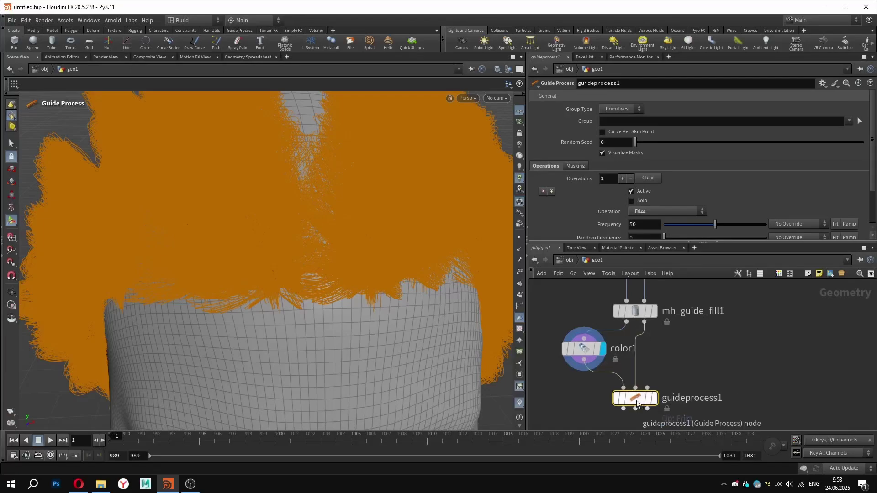
Step: Turn on Use Curve Mask for the frizz and shape the Curve Mask Ramp with a point at position 0.189522, value 0.666667
{"action": "scroll", "coordinate": [198, 178], "scroll_direction": "down", "scroll_amount": 3}
{"action": "left_click", "coordinate": [575, 166]}
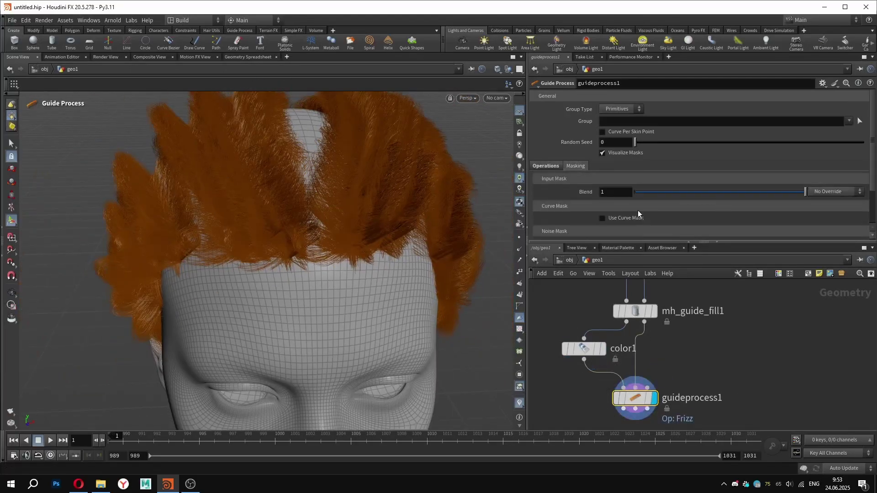
{"action": "left_click_drag", "start_coordinate": [300, 188], "coordinate": [366, 210], "text": "alt"}
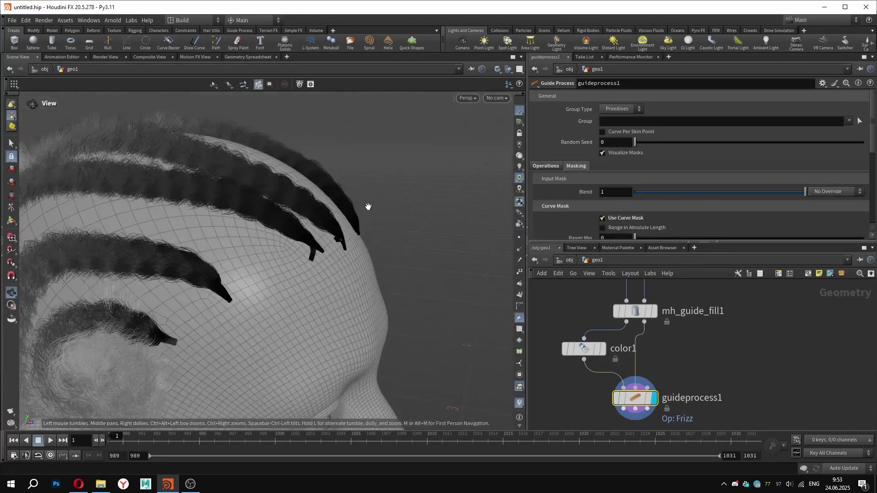
{"action": "scroll", "coordinate": [676, 191], "scroll_direction": "down", "scroll_amount": 2}
{"action": "scroll", "coordinate": [637, 179], "scroll_direction": "down", "scroll_amount": 3}
{"action": "scroll", "coordinate": [487, 167], "scroll_direction": "up", "scroll_amount": 3}
{"action": "left_click_drag", "start_coordinate": [646, 165], "coordinate": [619, 164]}
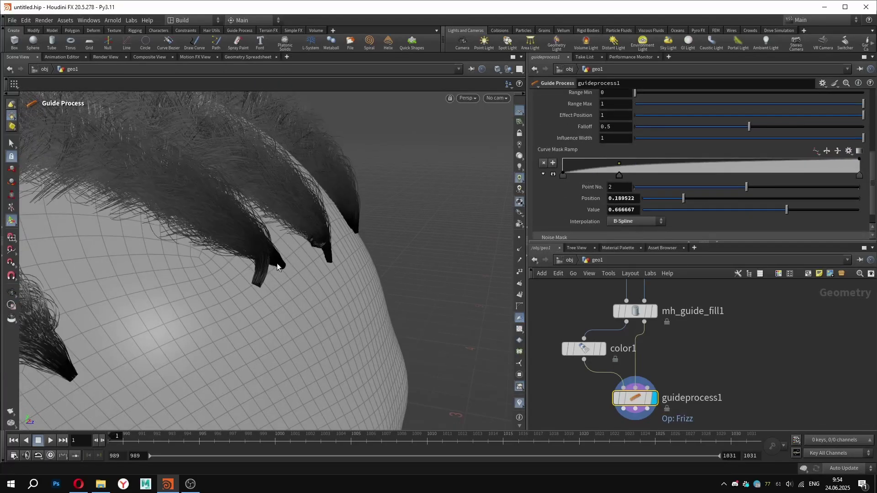
{"action": "left_click_drag", "start_coordinate": [861, 174], "coordinate": [860, 170]}
Step: Set the frizz Frequency to 20, Random Frequency to 50, Amplitude to 0.0025 and Random Amplitude to 0.005
{"action": "scroll", "coordinate": [561, 133], "scroll_direction": "up", "scroll_amount": 1}
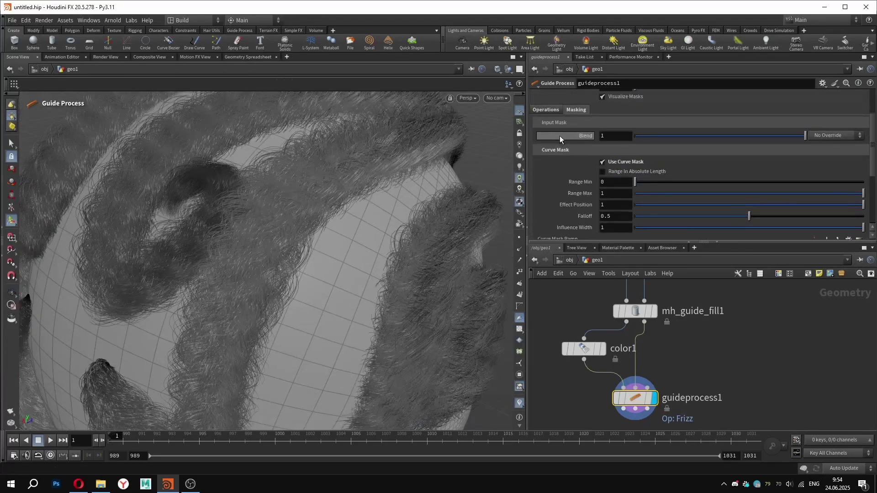
{"action": "left_click", "coordinate": [547, 110]}
{"action": "scroll", "coordinate": [617, 151], "scroll_direction": "down", "scroll_amount": 1}
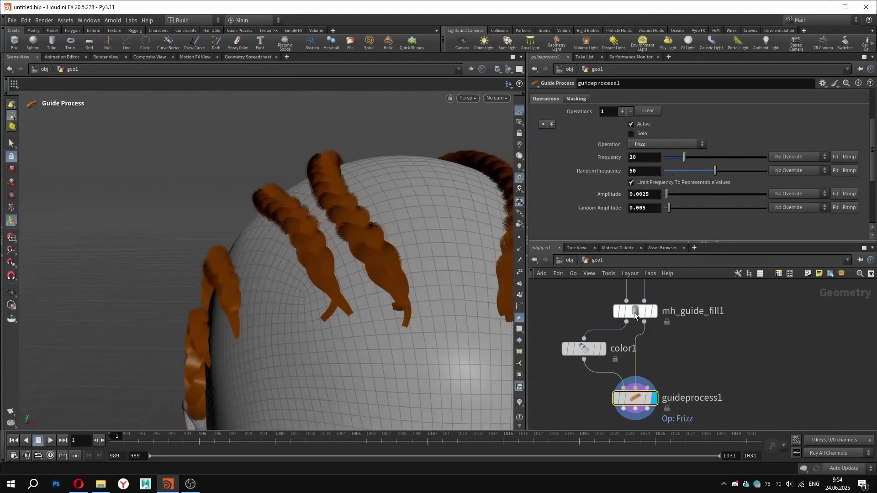
Step: Adjust mh_guide_fill1's attribute and appearance settings and set its Force Total Count to 1500
{"action": "left_click", "coordinate": [634, 312]}
{"action": "left_click", "coordinate": [596, 97]}
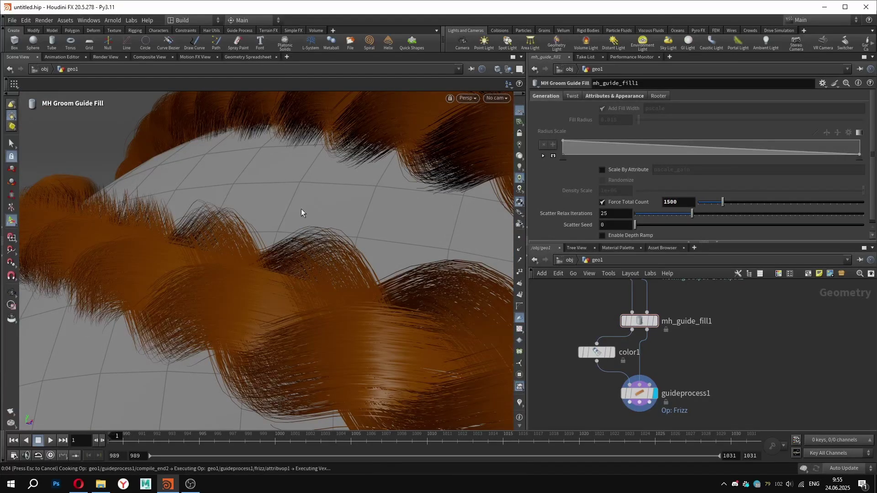
Step: Examine the frizzed braids up close and from several sides of the head
{"action": "left_click_drag", "start_coordinate": [356, 260], "coordinate": [259, 214], "text": "alt"}
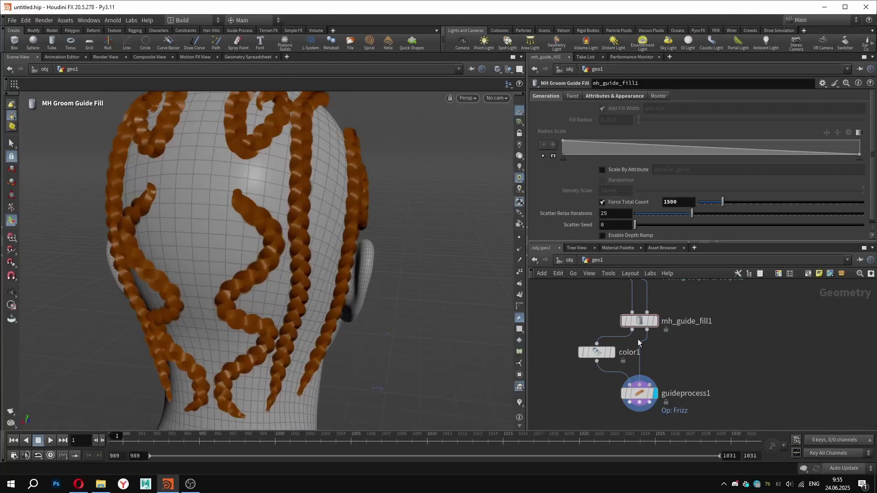
{"action": "left_click", "coordinate": [519, 236]}
{"action": "left_click", "coordinate": [520, 237]}
{"action": "left_click_drag", "start_coordinate": [302, 224], "coordinate": [291, 198], "text": "alt"}
{"action": "scroll", "coordinate": [209, 279], "scroll_direction": "up", "scroll_amount": 3}
{"action": "scroll", "coordinate": [258, 202], "scroll_direction": "down", "scroll_amount": 5}
{"action": "scroll", "coordinate": [309, 223], "scroll_direction": "up", "scroll_amount": 4}
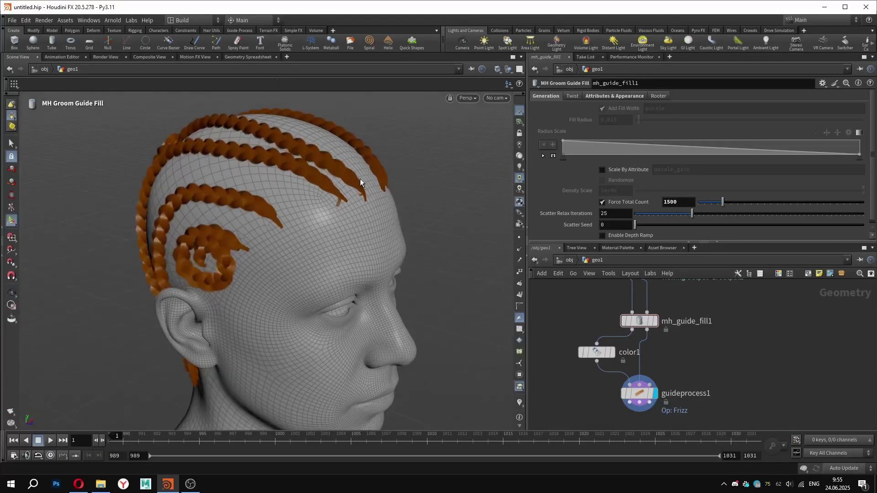
{"action": "left_click_drag", "start_coordinate": [356, 181], "coordinate": [259, 254], "text": "alt"}
{"action": "scroll", "coordinate": [354, 166], "scroll_direction": "up", "scroll_amount": 4}
{"action": "scroll", "coordinate": [325, 162], "scroll_direction": "down", "scroll_amount": 4}
{"action": "scroll", "coordinate": [285, 229], "scroll_direction": "down", "scroll_amount": 2}
Step: Add an MH Groom Doctor node below guideprocess1, feed it from the guide process outputs and display it
{"action": "key", "text": "Tab"}
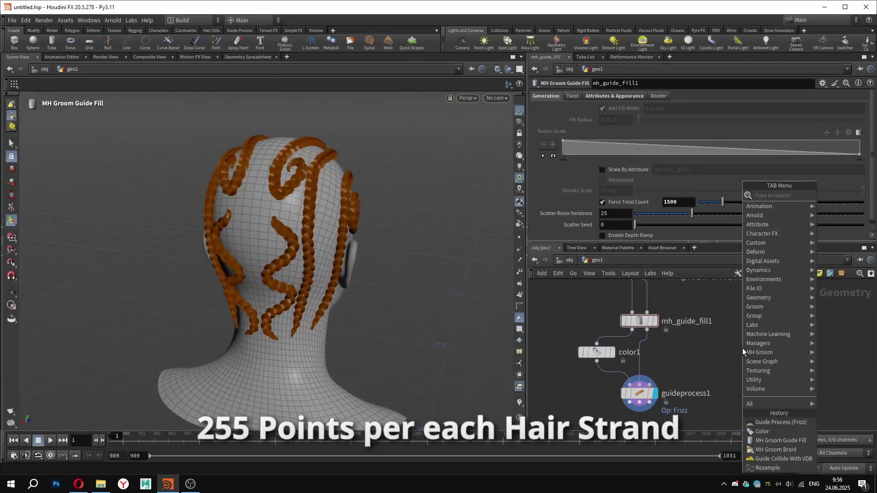
{"action": "mouse_move", "coordinate": [746, 354]}
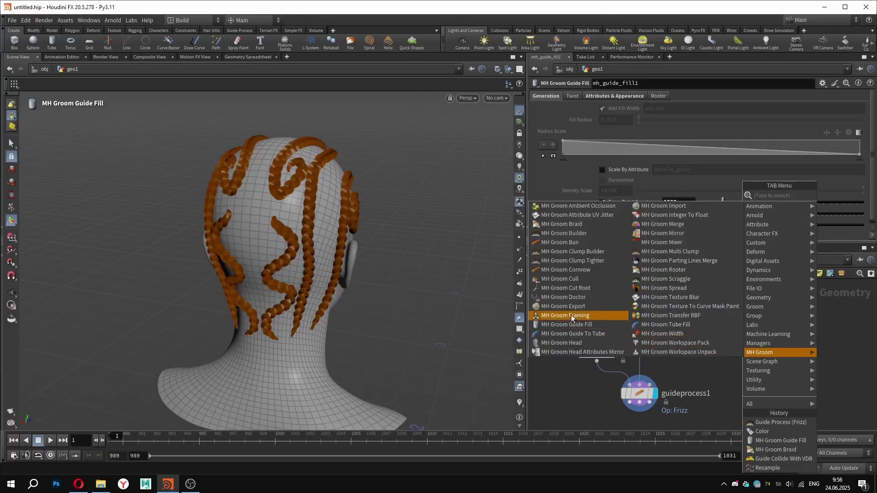
{"action": "left_click", "coordinate": [570, 300]}
{"action": "left_click", "coordinate": [741, 383]}
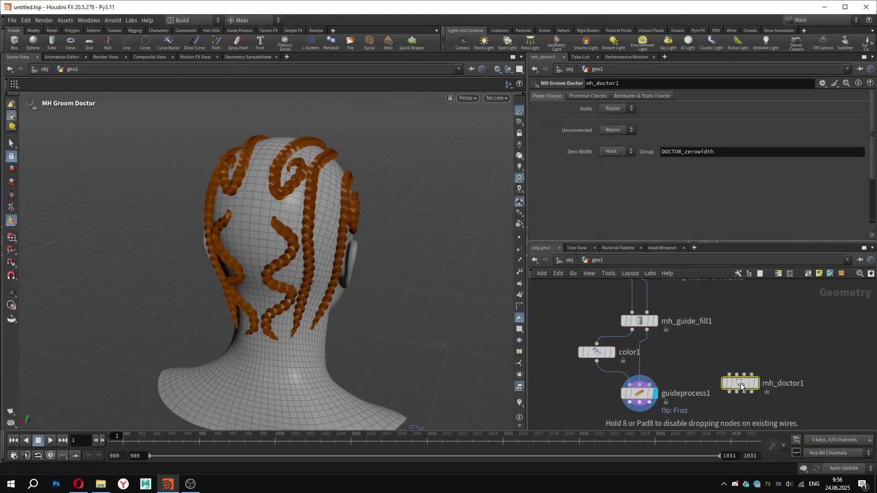
{"action": "scroll", "coordinate": [741, 383], "scroll_direction": "up", "scroll_amount": 3}
Step: Add a Resample node, feed it from guideprocess1's first output and display it
{"action": "key", "text": "Tab"}
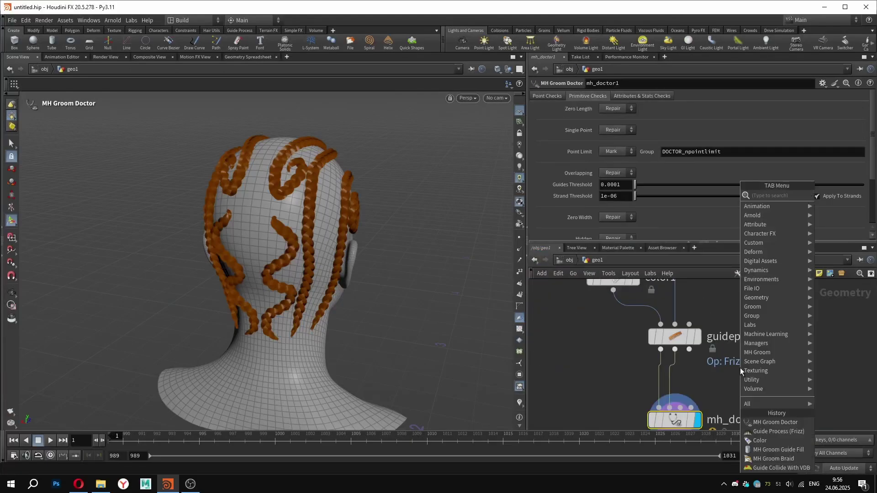
{"action": "type", "text": "res"}
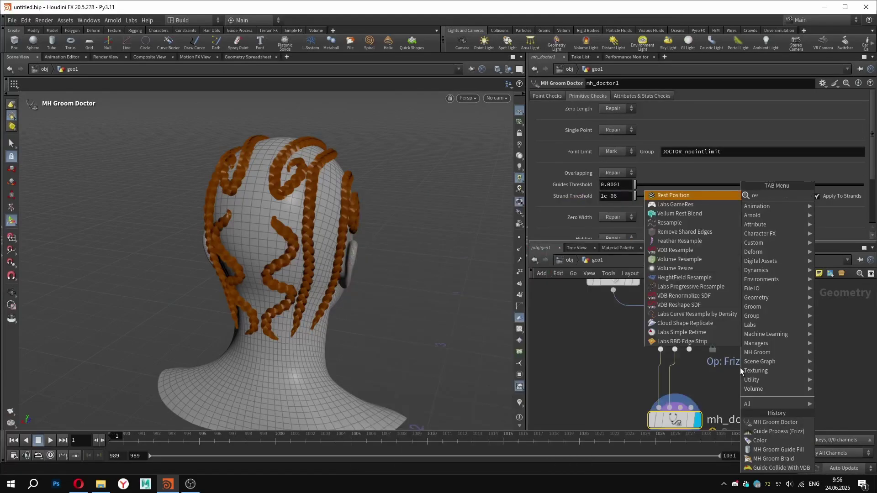
{"action": "left_click", "coordinate": [719, 332]}
{"action": "left_click", "coordinate": [607, 378]}
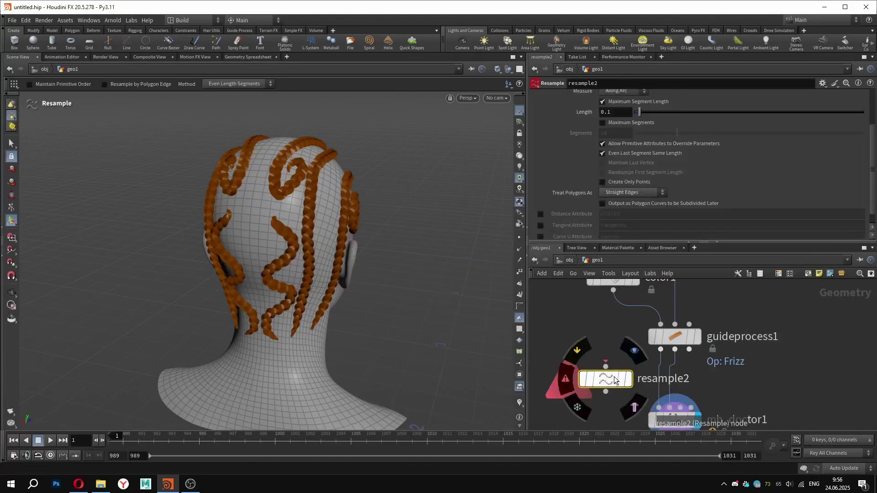
{"action": "left_click_drag", "start_coordinate": [614, 377], "coordinate": [601, 376]}
{"action": "left_click_drag", "start_coordinate": [661, 350], "coordinate": [581, 371]}
{"action": "left_click", "coordinate": [615, 378]}
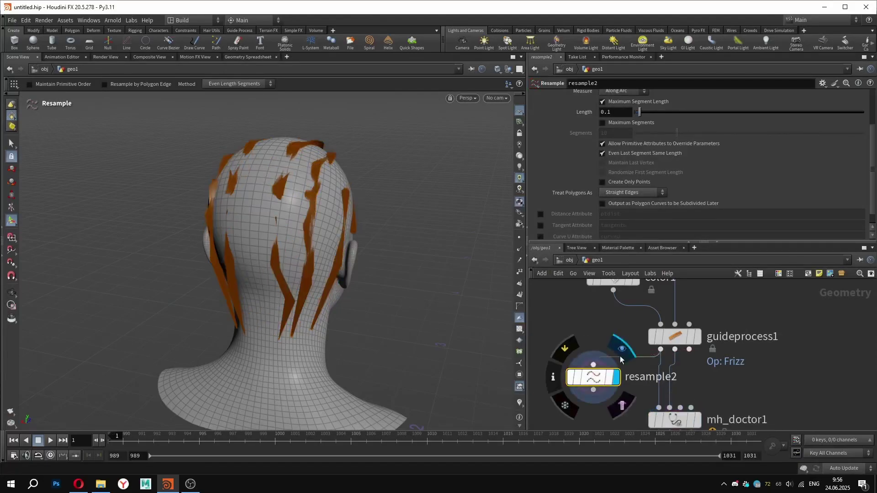
Step: Restrict resample2 to the strands of one braid and switch it from Maximum Segment Length to Maximum Segments
{"action": "scroll", "coordinate": [849, 114], "scroll_direction": "up", "scroll_amount": 3}
{"action": "scroll", "coordinate": [343, 196], "scroll_direction": "up", "scroll_amount": 5}
{"action": "left_click_drag", "start_coordinate": [331, 206], "coordinate": [346, 195]}
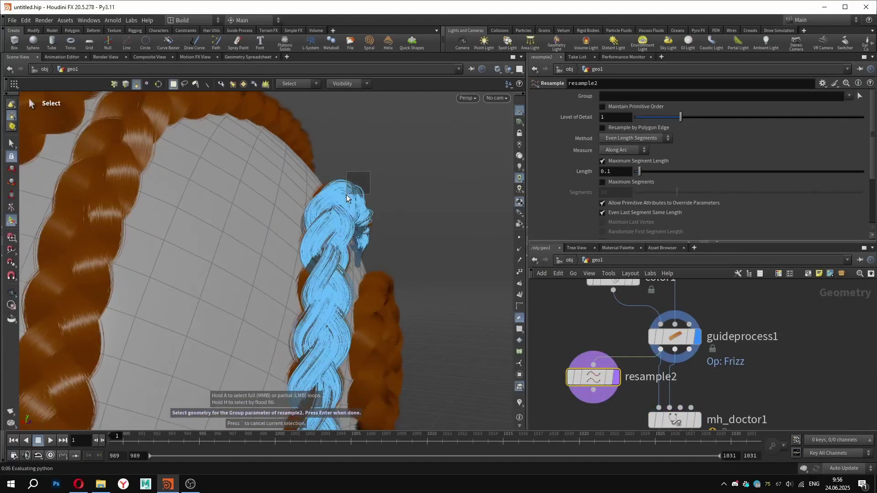
{"action": "key", "text": "Return"}
{"action": "left_click", "coordinate": [603, 161]}
{"action": "left_click", "coordinate": [615, 183]}
{"action": "left_click", "coordinate": [620, 192]}
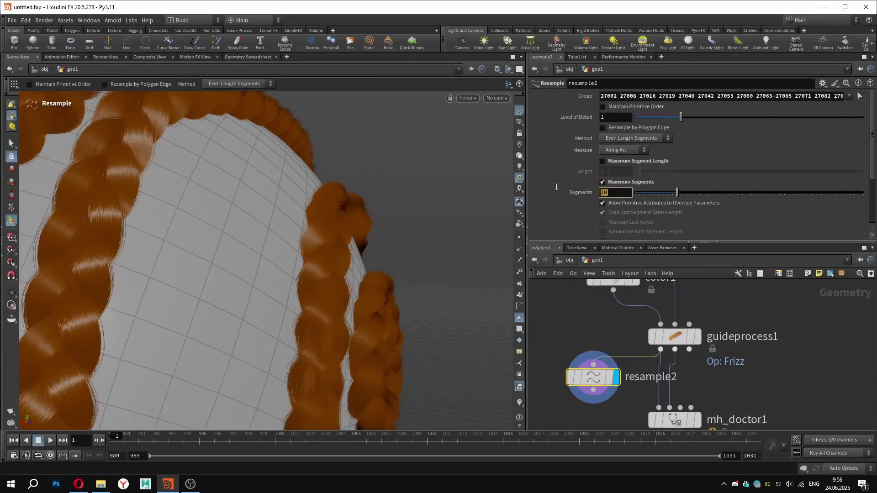
{"action": "scroll", "coordinate": [642, 314], "scroll_direction": "down", "scroll_amount": 3}
{"action": "scroll", "coordinate": [646, 375], "scroll_direction": "up", "scroll_amount": 3}
Step: Try routing resample2 into mh_doctor1 and delete both nodes again
{"action": "left_click_drag", "start_coordinate": [590, 348], "coordinate": [656, 380]}
{"action": "left_click", "coordinate": [695, 394]}
{"action": "scroll", "coordinate": [480, 276], "scroll_direction": "down", "scroll_amount": 4}
{"action": "left_click_drag", "start_coordinate": [479, 276], "coordinate": [174, 270], "text": "alt"}
{"action": "left_click", "coordinate": [632, 392]}
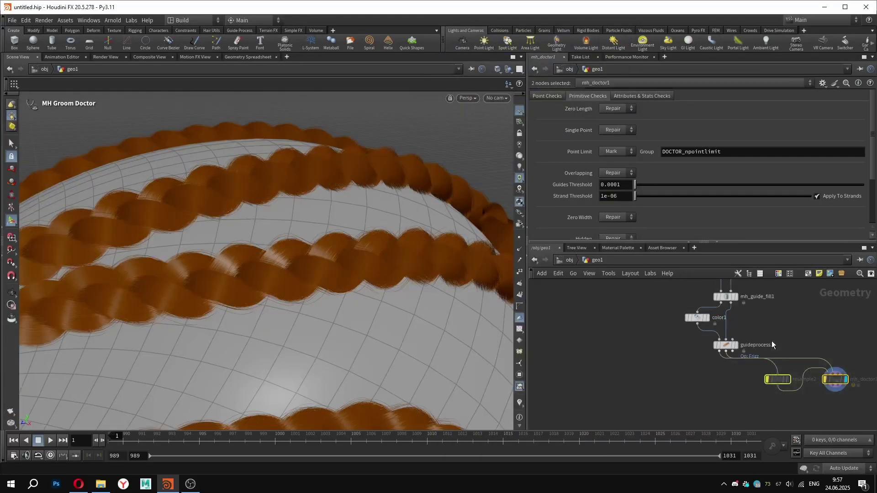
{"action": "key", "text": "Delete"}
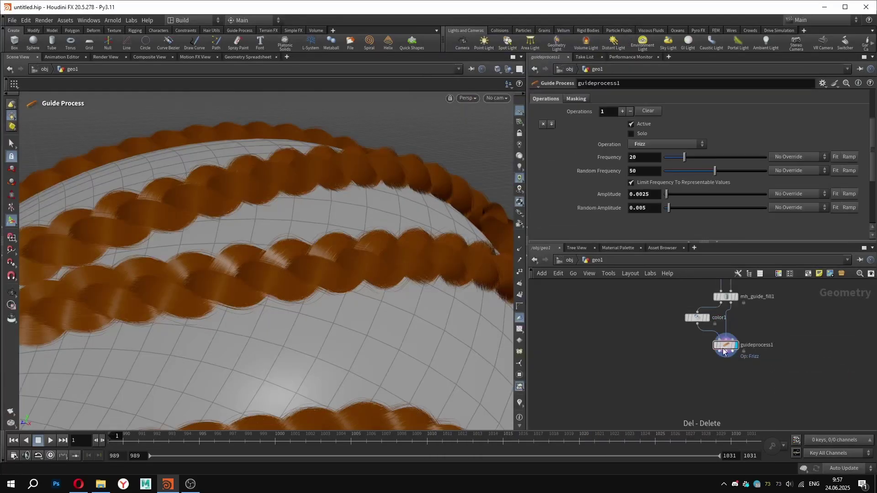
Step: Set guideprocess1's frizz Amplitude to 0.0058 and Random Amplitude to 0.008
{"action": "left_click_drag", "start_coordinate": [675, 208], "coordinate": [672, 208]}
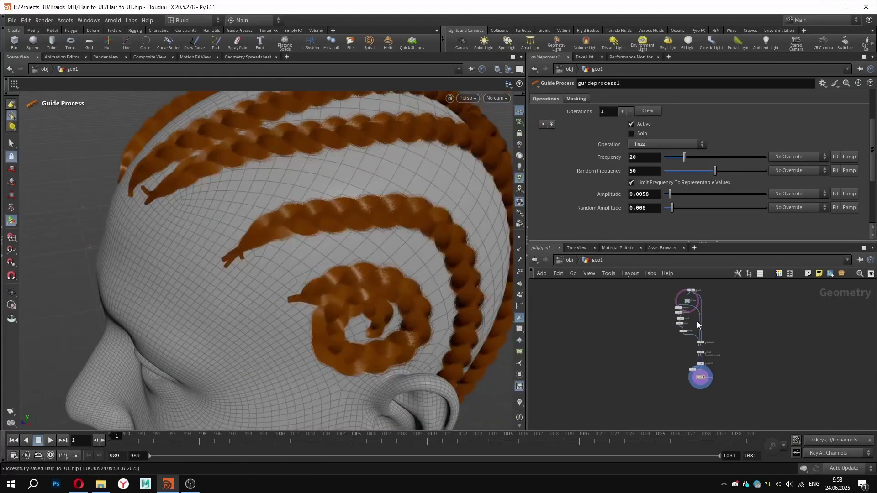
Step: Add an MH Groom Cornrow node beside mh_braid1, feed it from guidecollidevdb1's outputs and display it
{"action": "key", "text": "Tab"}
{"action": "mouse_move", "coordinate": [631, 353]}
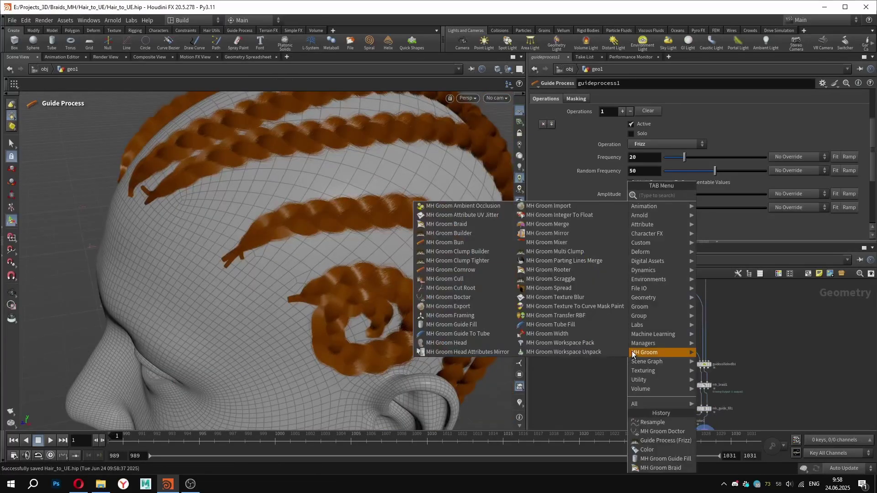
{"action": "left_click", "coordinate": [470, 272]}
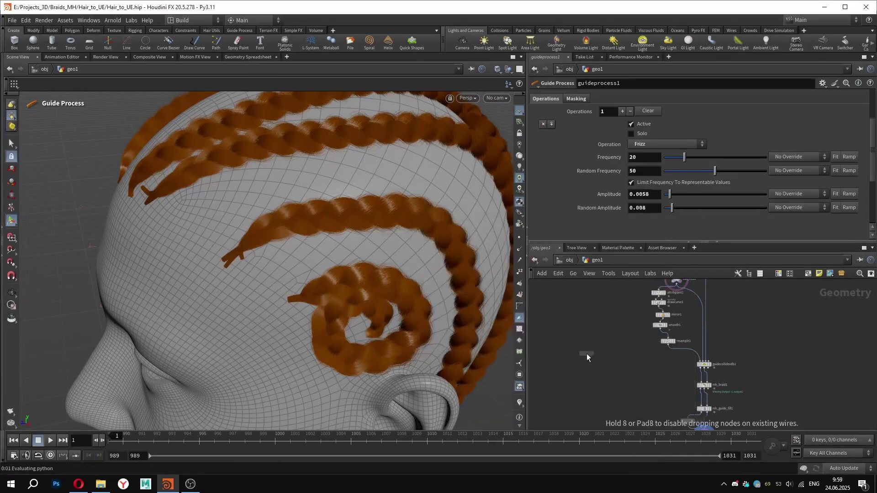
{"action": "left_click", "coordinate": [591, 352]}
{"action": "scroll", "coordinate": [597, 370], "scroll_direction": "down", "scroll_amount": 3}
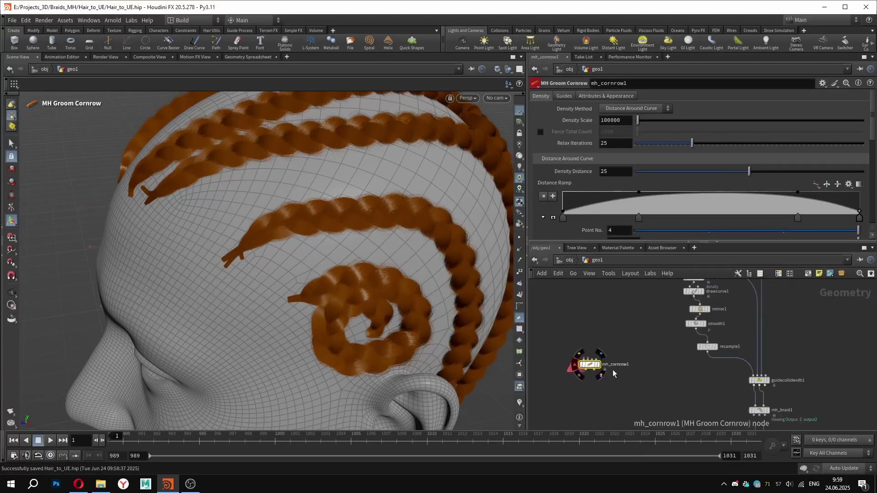
{"action": "left_click_drag", "start_coordinate": [593, 366], "coordinate": [737, 413]}
{"action": "scroll", "coordinate": [737, 407], "scroll_direction": "down", "scroll_amount": 2}
{"action": "scroll", "coordinate": [737, 414], "scroll_direction": "up", "scroll_amount": 5}
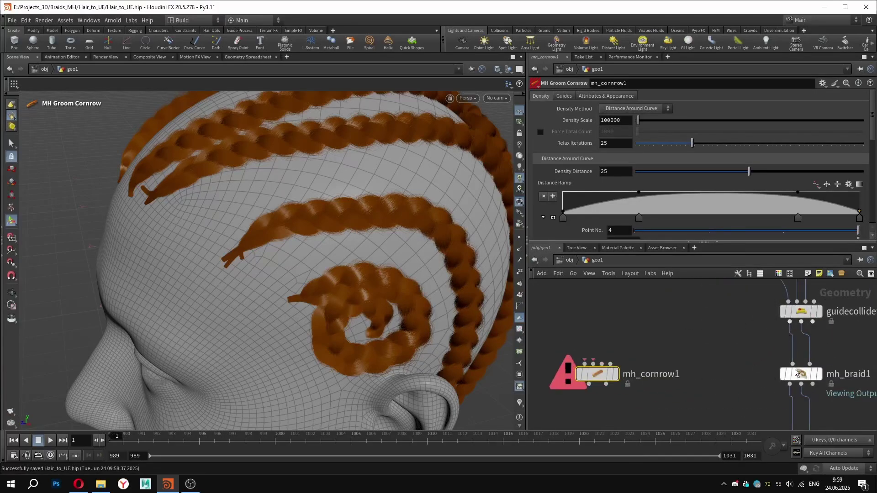
{"action": "left_click", "coordinate": [790, 322]}
{"action": "left_click", "coordinate": [585, 363]}
{"action": "left_click", "coordinate": [615, 374]}
Step: Duplicate the color1 node below mh_cornrow1, feed the copy from the cornrow's first output and display it
{"action": "scroll", "coordinate": [371, 203], "scroll_direction": "up", "scroll_amount": 2}
{"action": "scroll", "coordinate": [764, 388], "scroll_direction": "down", "scroll_amount": 2}
{"action": "middle_click_drag", "start_coordinate": [752, 404], "coordinate": [754, 342]}
{"action": "left_click_drag", "start_coordinate": [754, 406], "coordinate": [621, 366], "text": "alt"}
{"action": "left_click", "coordinate": [618, 326]}
{"action": "left_click", "coordinate": [621, 359]}
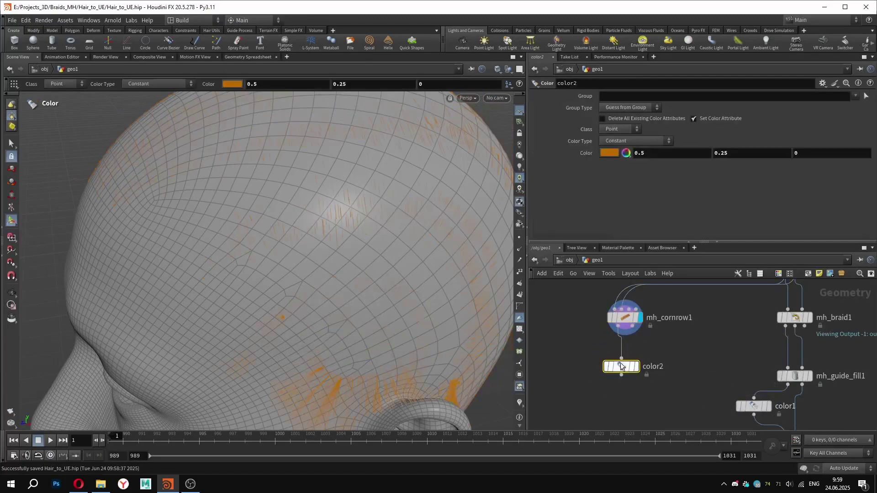
{"action": "left_click", "coordinate": [636, 366]}
Step: Lengthen the cornrow hairs through mh_cornrow1's guide settings
{"action": "scroll", "coordinate": [271, 261], "scroll_direction": "up", "scroll_amount": 3}
{"action": "left_click_drag", "start_coordinate": [271, 261], "coordinate": [282, 194], "text": "alt"}
{"action": "scroll", "coordinate": [282, 194], "scroll_direction": "down", "scroll_amount": 2}
{"action": "left_click", "coordinate": [625, 317]}
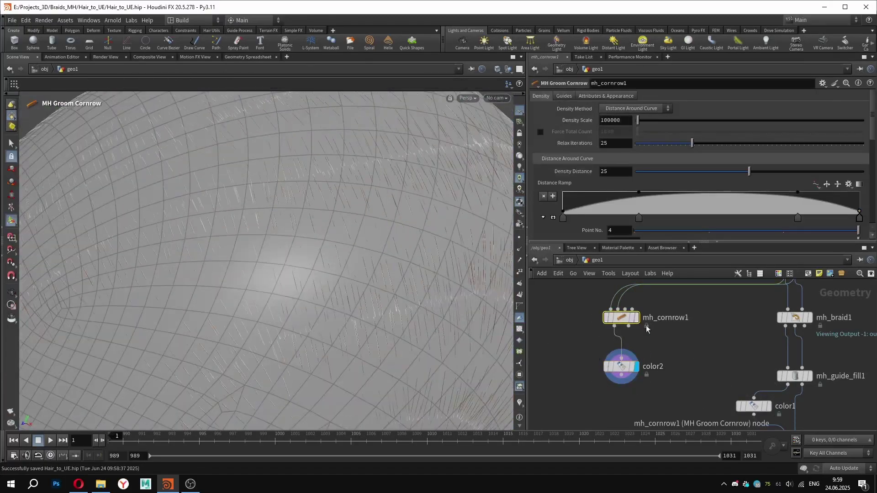
{"action": "left_click", "coordinate": [565, 97]}
{"action": "scroll", "coordinate": [582, 123], "scroll_direction": "down", "scroll_amount": 5}
{"action": "left_click_drag", "start_coordinate": [636, 120], "coordinate": [672, 120]}
{"action": "left_click_drag", "start_coordinate": [414, 199], "coordinate": [458, 153], "text": "alt"}
{"action": "scroll", "coordinate": [458, 153], "scroll_direction": "down", "scroll_amount": 3}
{"action": "scroll", "coordinate": [846, 156], "scroll_direction": "up", "scroll_amount": 7}
Step: Turn on Force Total Count for mh_cornrow1's density and set it to 100000
{"action": "left_click", "coordinate": [540, 96]}
{"action": "scroll", "coordinate": [253, 167], "scroll_direction": "down", "scroll_amount": 3}
{"action": "left_click_drag", "start_coordinate": [252, 167], "coordinate": [346, 219], "text": "alt"}
{"action": "scroll", "coordinate": [346, 219], "scroll_direction": "up", "scroll_amount": 3}
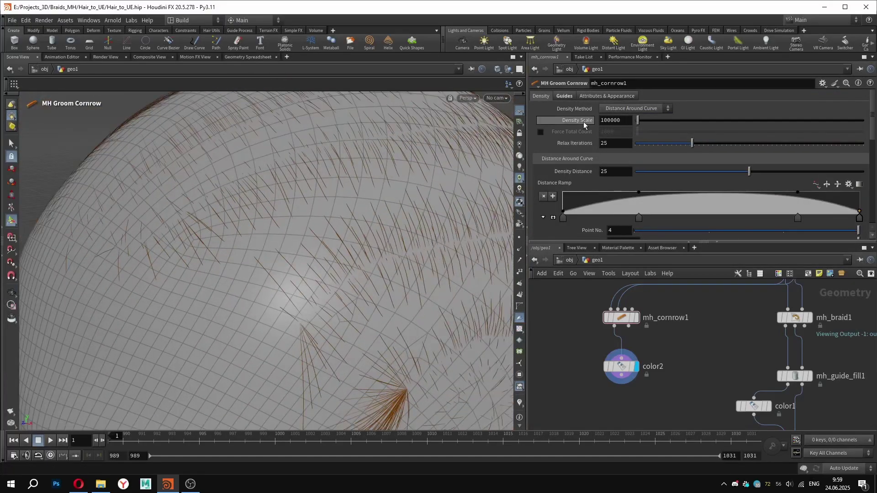
{"action": "left_click", "coordinate": [540, 132]}
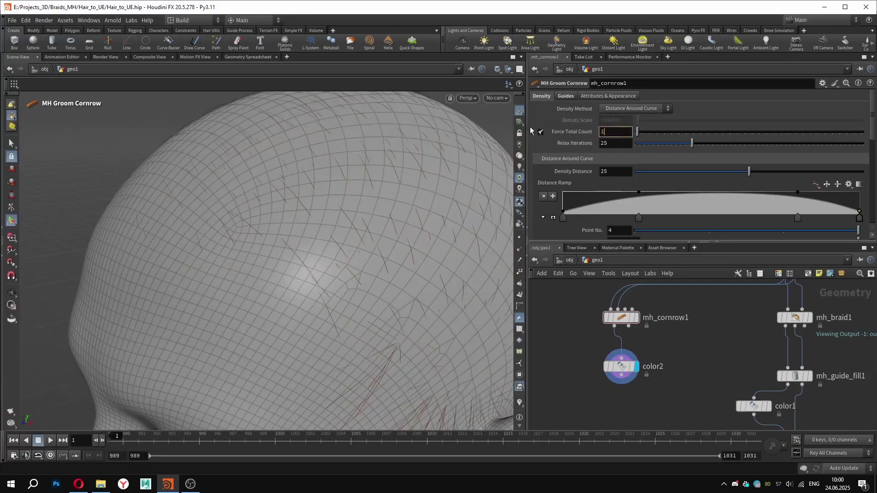
{"action": "type", "text": "0000"}
{"action": "key", "text": "Return"}
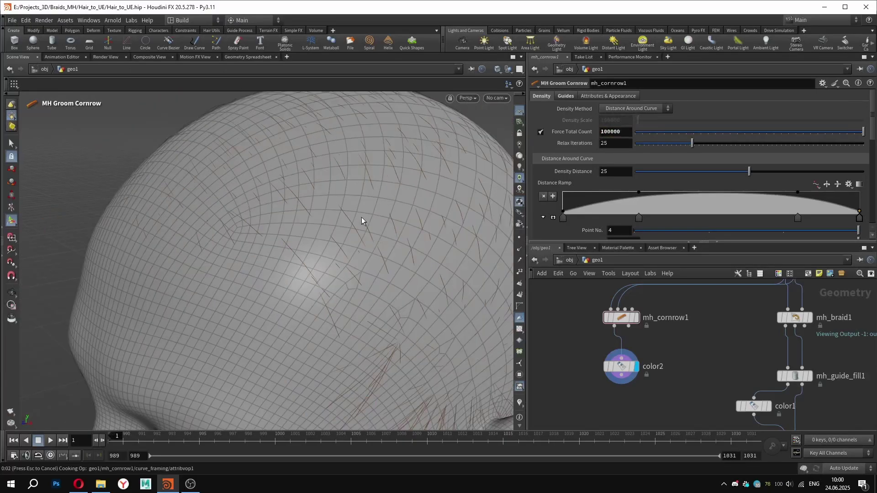
Step: Try a Density Distance of 5 for the cornrow hairs and inspect the coverage around the partings
{"action": "scroll", "coordinate": [363, 220], "scroll_direction": "down", "scroll_amount": 3}
{"action": "left_click_drag", "start_coordinate": [362, 220], "coordinate": [256, 228], "text": "alt"}
{"action": "scroll", "coordinate": [255, 229], "scroll_direction": "up", "scroll_amount": 3}
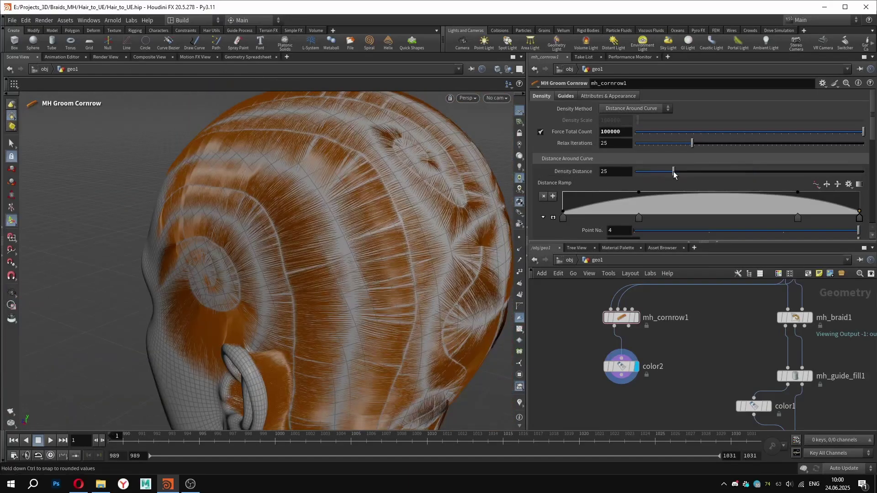
{"action": "right_click", "coordinate": [358, 173]}
{"action": "left_click_drag", "start_coordinate": [299, 216], "coordinate": [391, 197], "text": "alt"}
{"action": "scroll", "coordinate": [358, 172], "scroll_direction": "up", "scroll_amount": 3}
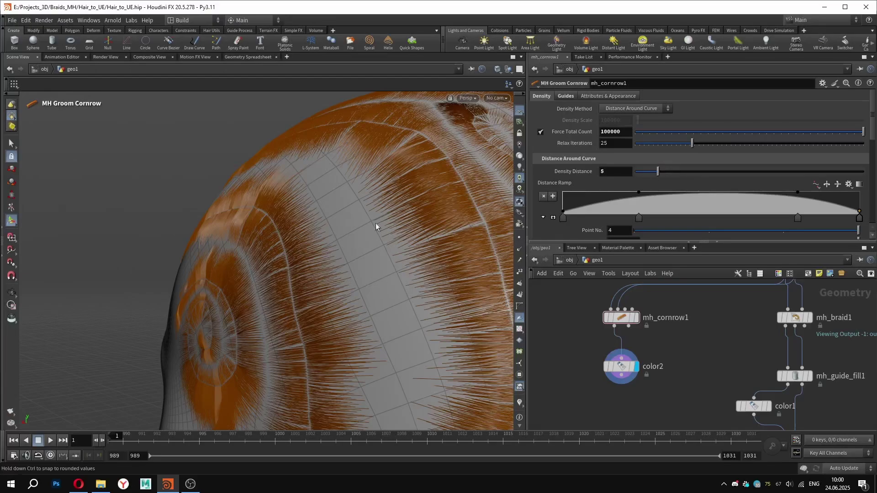
{"action": "scroll", "coordinate": [314, 219], "scroll_direction": "down", "scroll_amount": 5}
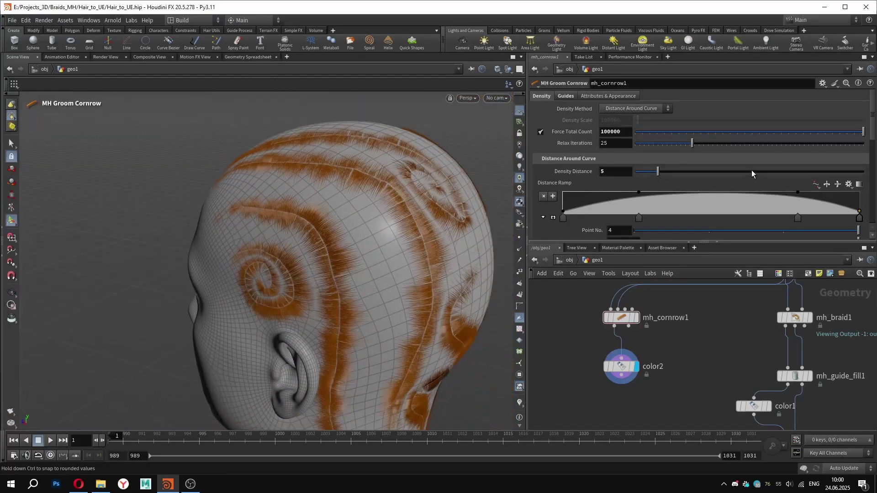
Step: Set mh_cornrow1's Density Distance to 25.5 and inspect the coverage around the ear
{"action": "left_click", "coordinate": [752, 172]}
{"action": "left_click_drag", "start_coordinate": [382, 229], "coordinate": [333, 208], "text": "alt"}
{"action": "right_click_drag", "start_coordinate": [333, 207], "coordinate": [131, 185], "text": "alt"}
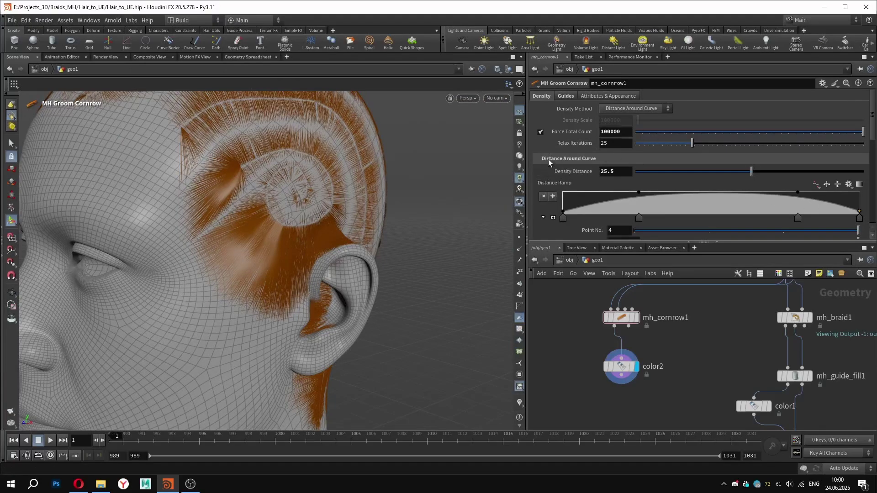
Step: Switch mh_cornrow1's Density Method to Custom Mask Attribute and turn on Use Density Mask Attribute
{"action": "left_click", "coordinate": [638, 108]}
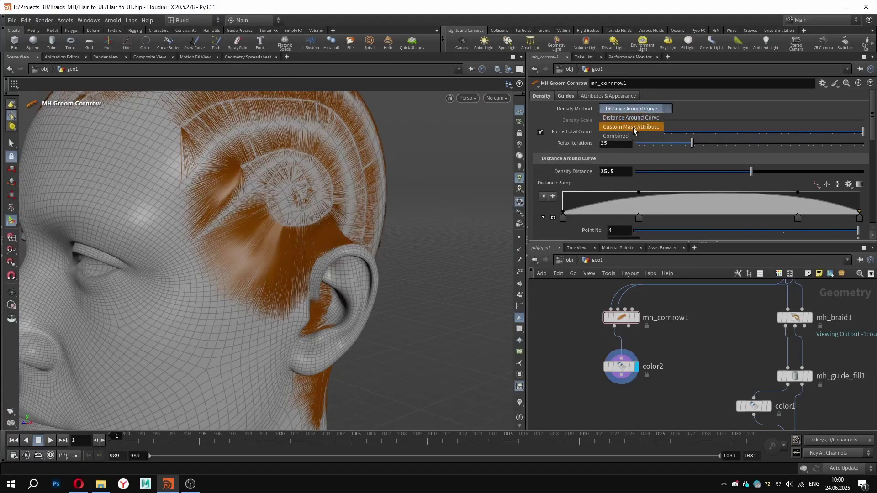
{"action": "left_click", "coordinate": [639, 127]}
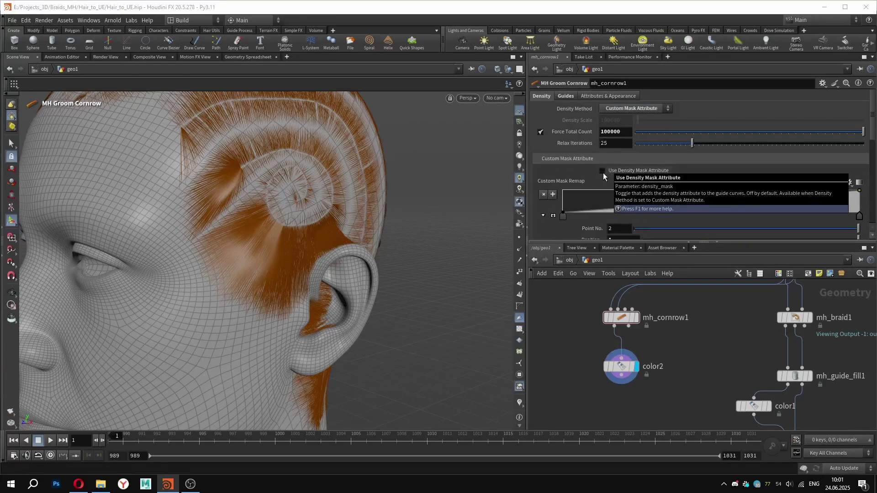
{"action": "left_click", "coordinate": [603, 172]}
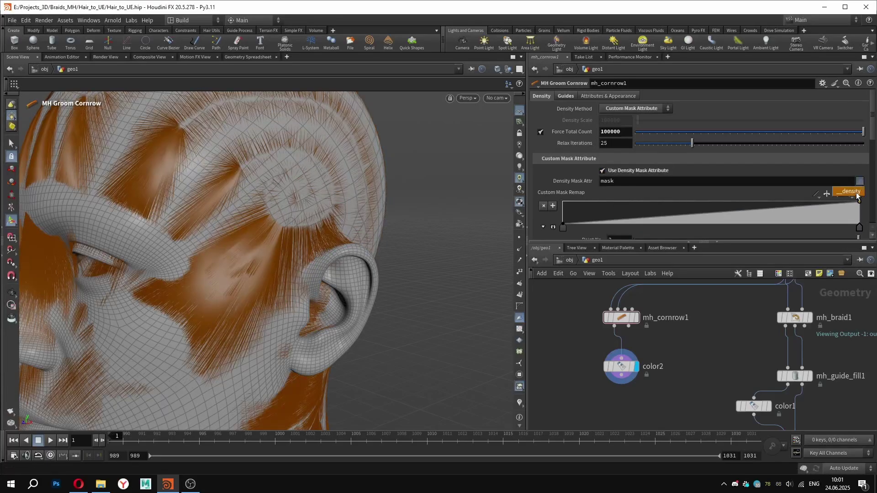
Step: Display attribpaint1 and check the density attribute it provides on the head mesh
{"action": "scroll", "coordinate": [703, 347], "scroll_direction": "down", "scroll_amount": 5}
{"action": "middle_click_drag", "start_coordinate": [733, 301], "coordinate": [683, 376]}
{"action": "scroll", "coordinate": [663, 324], "scroll_direction": "up", "scroll_amount": 4}
{"action": "middle_click_drag", "start_coordinate": [692, 314], "coordinate": [719, 312]}
{"action": "type", "text": "density"}
{"action": "key", "text": "Return"}
{"action": "left_click", "coordinate": [661, 311]}
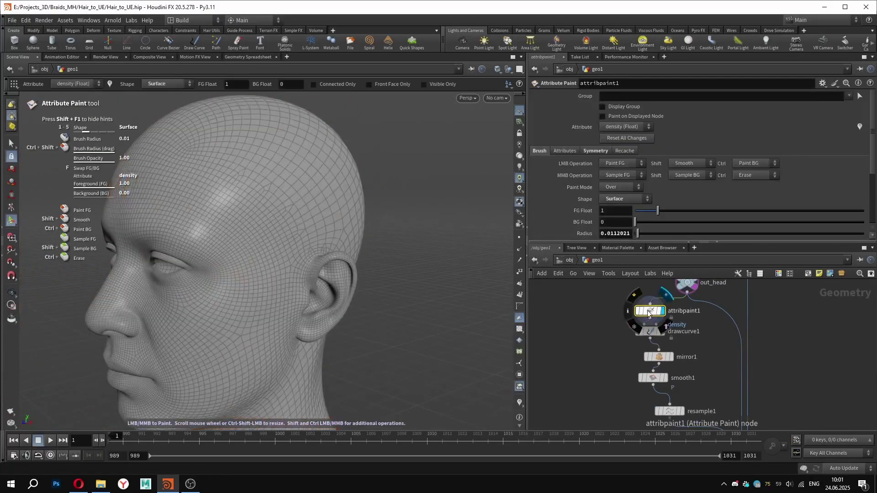
Step: Display mh_cornrow1, try __density as its Density Mask Attr and clear the field again
{"action": "middle_click_drag", "start_coordinate": [685, 412], "coordinate": [673, 320]}
{"action": "scroll", "coordinate": [673, 384], "scroll_direction": "down", "scroll_amount": 3}
{"action": "middle_click_drag", "start_coordinate": [689, 353], "coordinate": [659, 318]}
{"action": "scroll", "coordinate": [612, 381], "scroll_direction": "up", "scroll_amount": 3}
{"action": "left_click", "coordinate": [592, 348]}
{"action": "left_click", "coordinate": [860, 181]}
{"action": "left_click", "coordinate": [849, 190]}
{"action": "left_click_drag", "start_coordinate": [289, 215], "coordinate": [265, 217], "text": "alt"}
{"action": "left_click_drag", "start_coordinate": [646, 181], "coordinate": [571, 190]}
{"action": "key", "text": "BackSpace"}
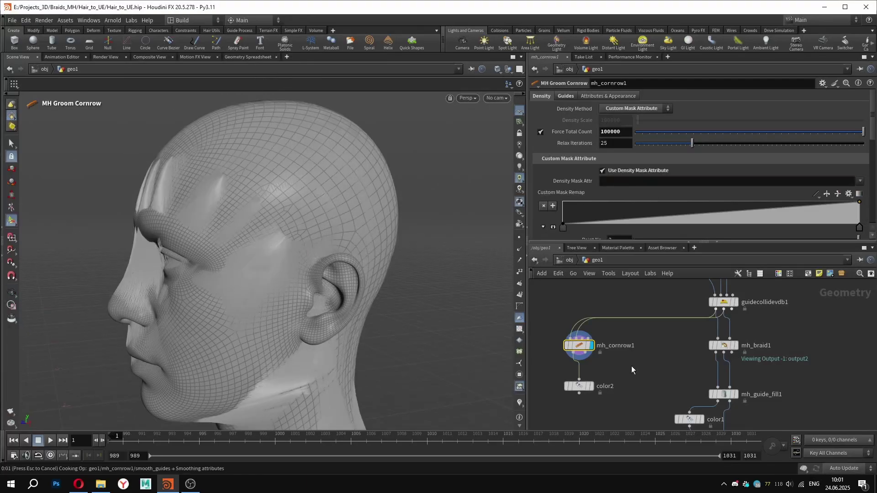
Step: Duplicate the attribpaint1 node, place the copy beside mh_cornrow1 and feed it from guidecollidevdb1
{"action": "scroll", "coordinate": [632, 364], "scroll_direction": "down", "scroll_amount": 3}
{"action": "middle_click_drag", "start_coordinate": [633, 329], "coordinate": [649, 420]}
{"action": "left_click_drag", "start_coordinate": [648, 316], "coordinate": [748, 364], "text": "alt"}
{"action": "middle_click_drag", "start_coordinate": [747, 364], "coordinate": [758, 336]}
{"action": "left_click_drag", "start_coordinate": [758, 336], "coordinate": [679, 416]}
{"action": "scroll", "coordinate": [699, 412], "scroll_direction": "up", "scroll_amount": 4}
{"action": "middle_click_drag", "start_coordinate": [699, 412], "coordinate": [848, 358]}
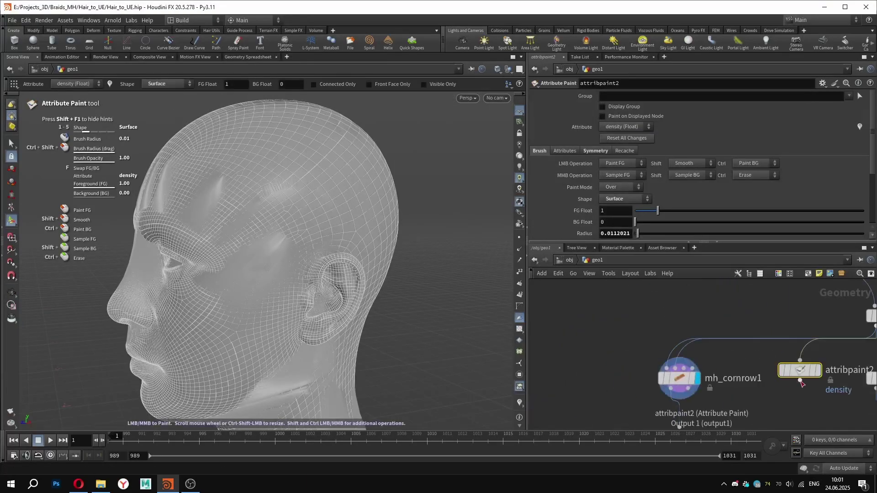
Step: Wire attribpaint2 into mh_cornrow1's second input and set the cornrow's Density Mask Attr to density
{"action": "left_click_drag", "start_coordinate": [800, 380], "coordinate": [675, 368]}
{"action": "left_click", "coordinate": [679, 379]}
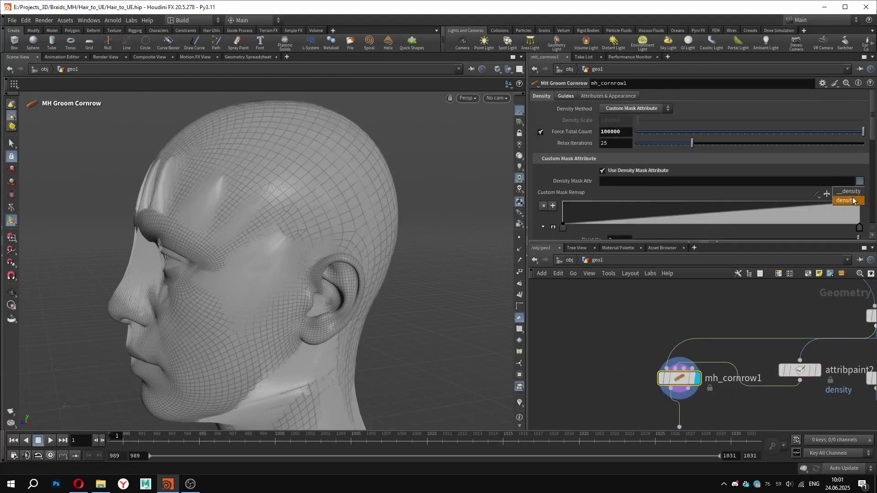
{"action": "left_click", "coordinate": [845, 200]}
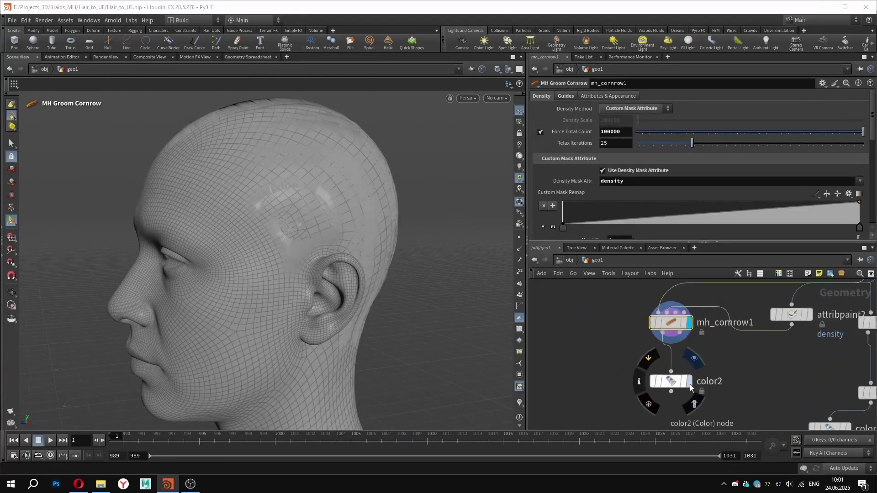
Step: Display color2 and examine the cornrow hair grown inside the painted density mask
{"action": "scroll", "coordinate": [363, 231], "scroll_direction": "up", "scroll_amount": 5}
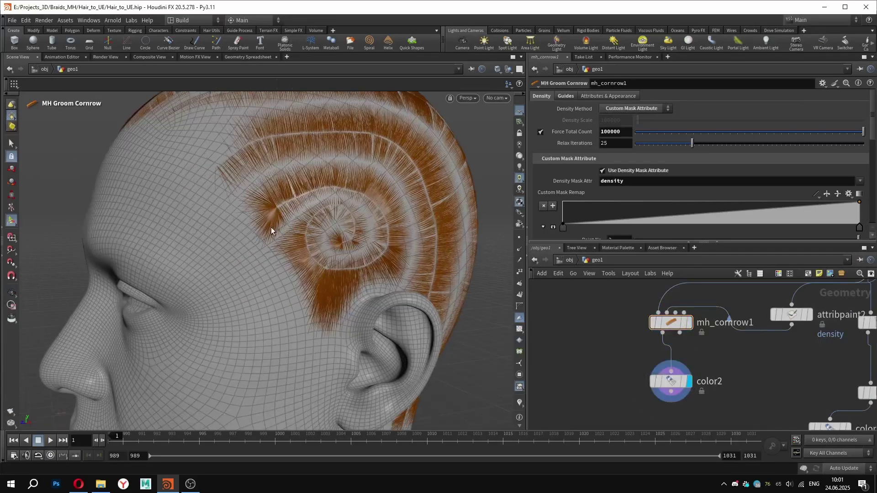
{"action": "mouse_move", "coordinate": [807, 314]}
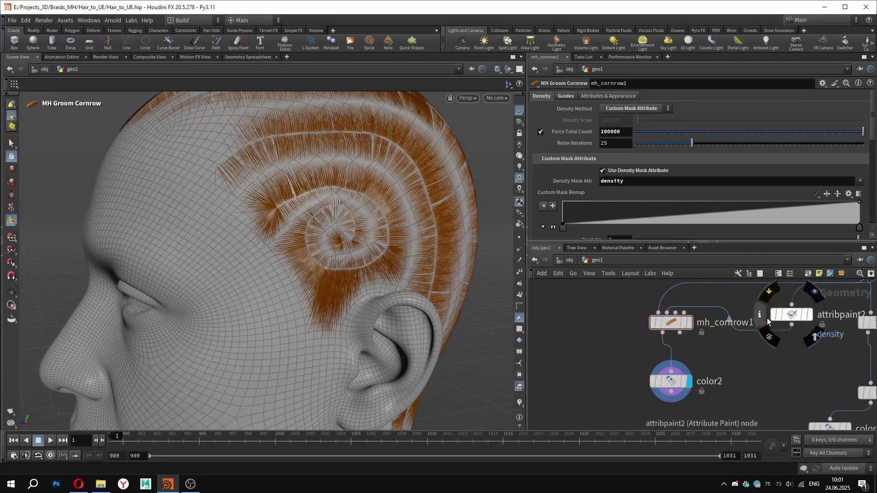
{"action": "right_click_drag", "start_coordinate": [261, 268], "coordinate": [306, 299], "text": "alt"}
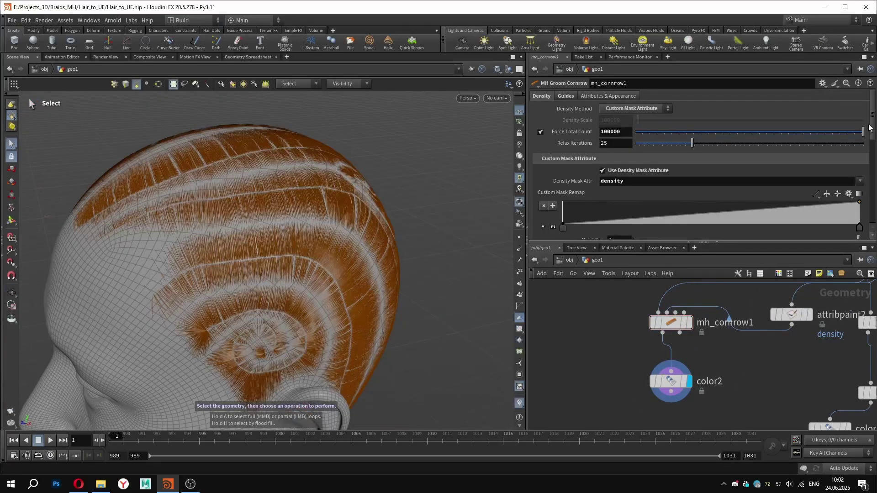
Step: Try Density Noise on mh_cornrow1's density mask and turn it off again
{"action": "scroll", "coordinate": [866, 160], "scroll_direction": "down", "scroll_amount": 5}
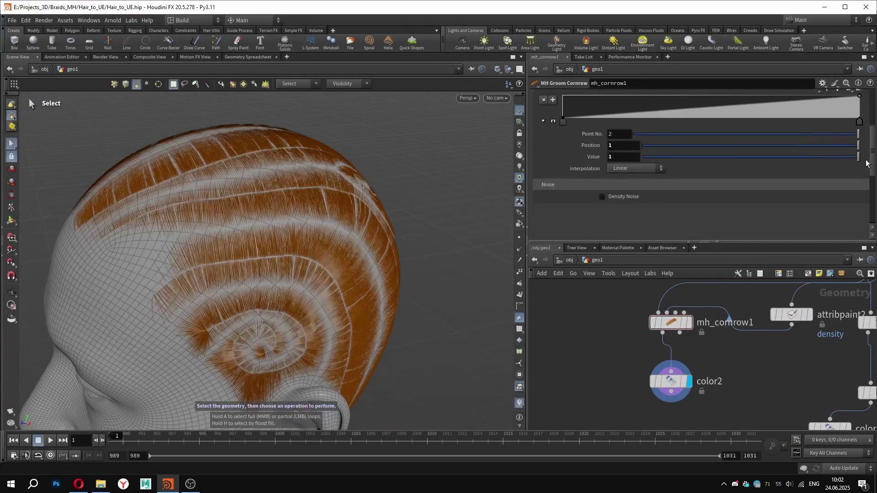
{"action": "left_click", "coordinate": [623, 197]}
{"action": "left_click_drag", "start_coordinate": [303, 197], "coordinate": [356, 231]}
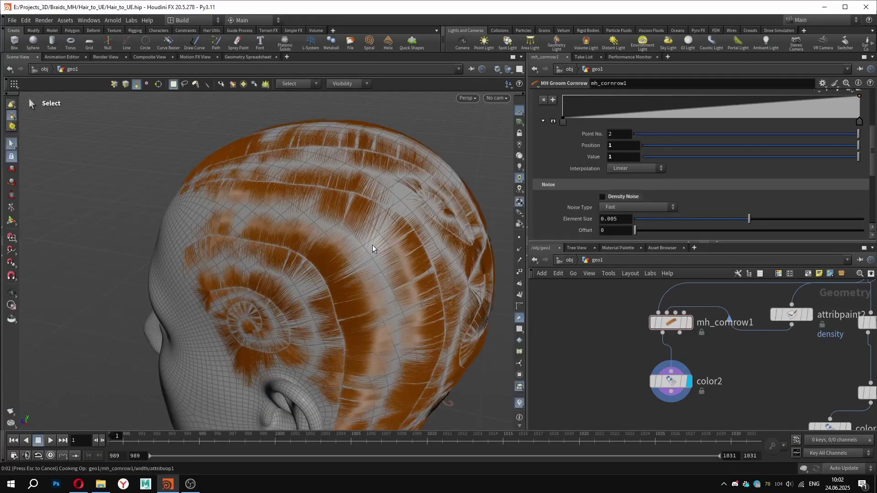
Step: Set the Num Points of mh_cornrow1's guides to 8 and check the strands around the head
{"action": "left_click_drag", "start_coordinate": [875, 150], "coordinate": [875, 112]}
{"action": "left_click", "coordinate": [567, 96]}
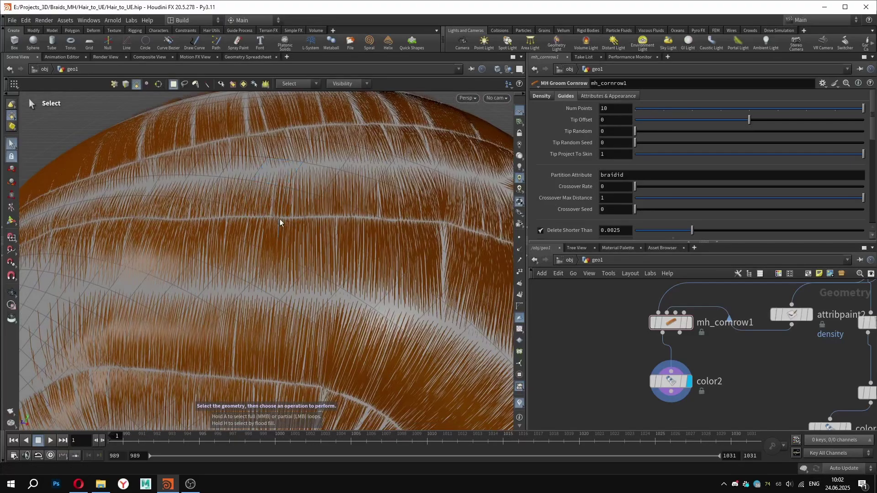
{"action": "left_click_drag", "start_coordinate": [373, 227], "coordinate": [348, 229], "text": "alt"}
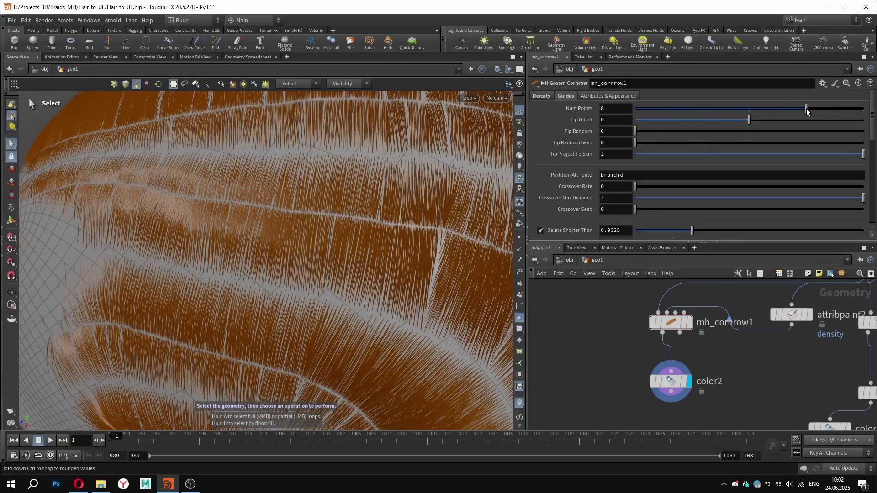
{"action": "right_click_drag", "start_coordinate": [292, 190], "coordinate": [147, 180], "text": "alt"}
{"action": "left_click_drag", "start_coordinate": [301, 224], "coordinate": [170, 187], "text": "alt"}
{"action": "middle_click_drag", "start_coordinate": [169, 188], "coordinate": [217, 217], "text": "alt"}
{"action": "scroll", "coordinate": [217, 217], "scroll_direction": "up", "scroll_amount": 5}
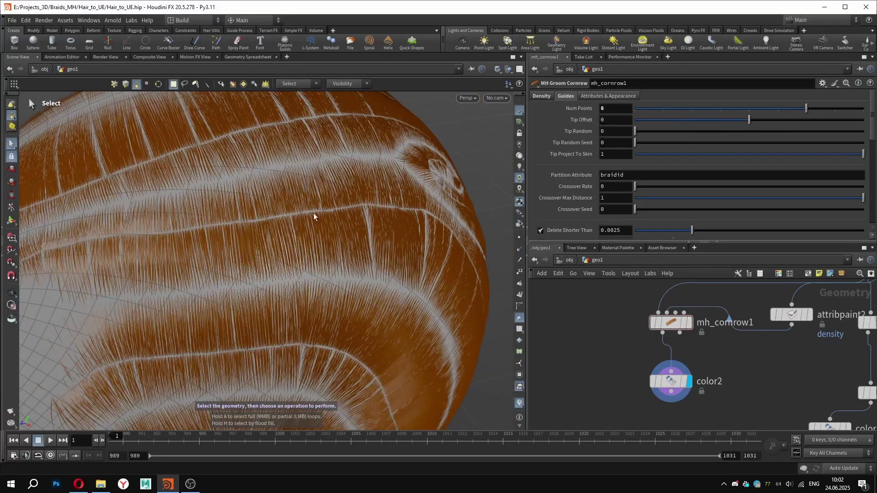
{"action": "scroll", "coordinate": [325, 216], "scroll_direction": "down", "scroll_amount": 5}
Step: Try a Tip Offset of -0.028 on mh_cornrow1 and mark the hair direction with arrows on a screen capture
{"action": "key", "text": "s"}
{"action": "left_click_drag", "start_coordinate": [750, 120], "coordinate": [686, 124]}
{"action": "left_click_drag", "start_coordinate": [315, 192], "coordinate": [377, 229], "text": "alt"}
{"action": "scroll", "coordinate": [378, 231], "scroll_direction": "up", "scroll_amount": 3}
{"action": "key", "text": "Print"}
{"action": "left_click_drag", "start_coordinate": [89, 86], "coordinate": [632, 423]}
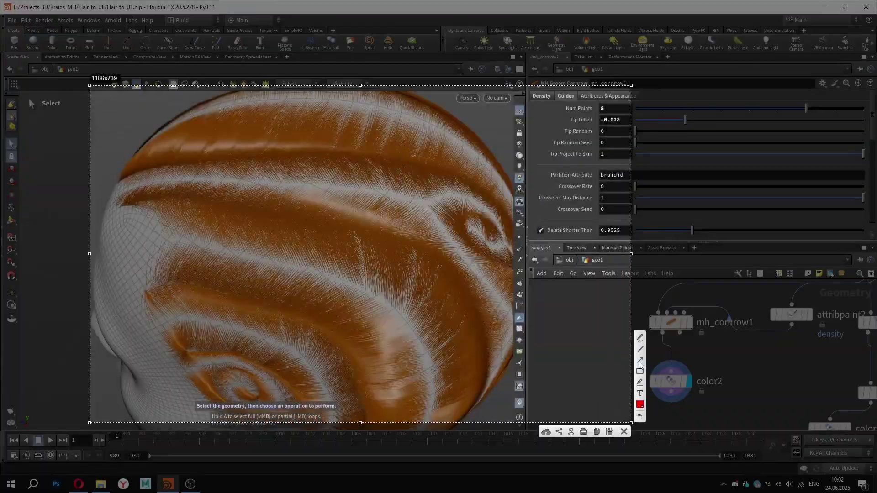
{"action": "left_click_drag", "start_coordinate": [331, 195], "coordinate": [278, 215]}
{"action": "left_click_drag", "start_coordinate": [366, 263], "coordinate": [350, 235]}
{"action": "key", "text": "Escape"}
{"action": "scroll", "coordinate": [396, 256], "scroll_direction": "down", "scroll_amount": 3}
Step: Set mh_cornrow1's Tip Offset to 0.045 and check the hair direction along the partings
{"action": "left_click_drag", "start_coordinate": [397, 255], "coordinate": [265, 228], "text": "alt"}
{"action": "left_click_drag", "start_coordinate": [686, 121], "coordinate": [853, 123]}
{"action": "left_click_drag", "start_coordinate": [413, 320], "coordinate": [210, 254], "text": "alt"}
{"action": "middle_click_drag", "start_coordinate": [503, 236], "coordinate": [360, 201], "text": "alt"}
{"action": "middle_click_drag", "start_coordinate": [283, 247], "coordinate": [359, 264], "text": "alt"}
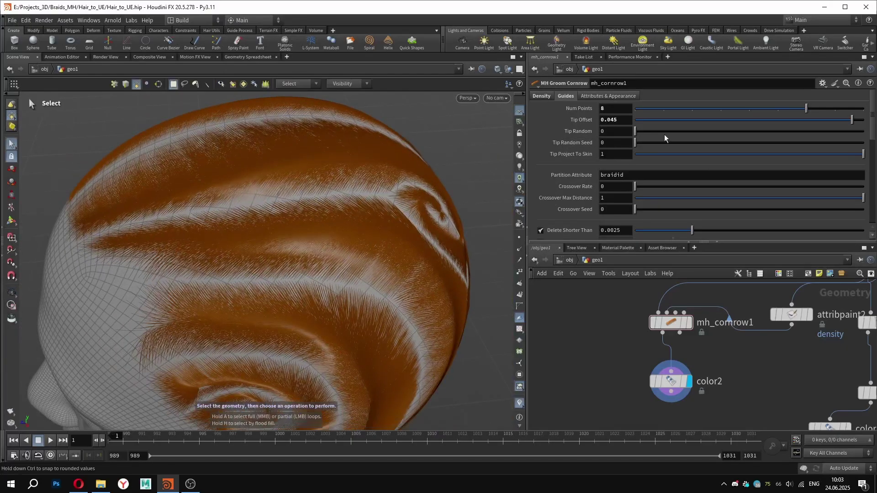
Step: Set mh_cornrow1's Tip Random to 0.276 to vary the strand tips
{"action": "left_click_drag", "start_coordinate": [666, 135], "coordinate": [674, 133]}
{"action": "left_click_drag", "start_coordinate": [214, 278], "coordinate": [336, 256], "text": "alt"}
{"action": "scroll", "coordinate": [274, 279], "scroll_direction": "up", "scroll_amount": 3}
{"action": "left_click_drag", "start_coordinate": [673, 132], "coordinate": [698, 132]}
{"action": "scroll", "coordinate": [192, 199], "scroll_direction": "down", "scroll_amount": 5}
{"action": "left_click_drag", "start_coordinate": [192, 199], "coordinate": [333, 156], "text": "alt"}
{"action": "scroll", "coordinate": [333, 157], "scroll_direction": "up", "scroll_amount": 5}
{"action": "left_click_drag", "start_coordinate": [386, 215], "coordinate": [336, 224], "text": "alt"}
Step: Set mh_cornrow1's Tip Project To Skin to 0.44
{"action": "left_click", "coordinate": [744, 156]}
{"action": "left_click", "coordinate": [686, 154]}
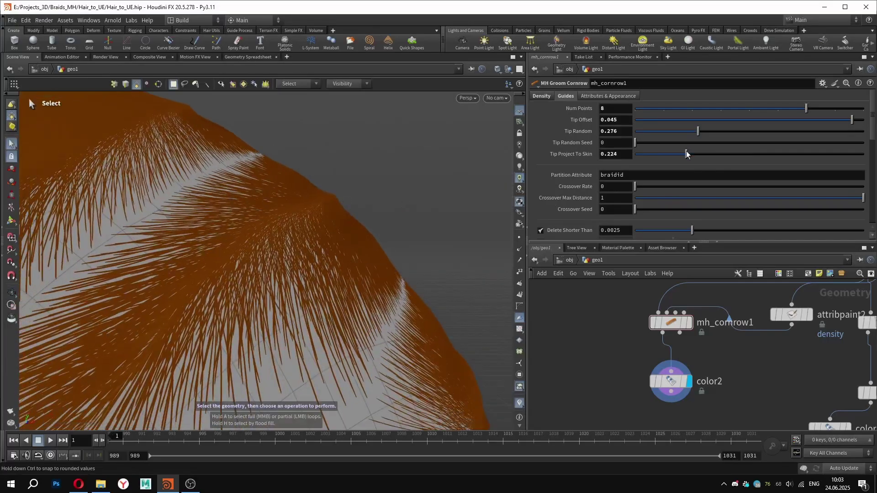
{"action": "left_click", "coordinate": [736, 154]}
Step: Set the Skin Distance Push Amount to 0.0016 and raise the Push Shape ramp near its start with an extra point
{"action": "scroll", "coordinate": [319, 215], "scroll_direction": "down", "scroll_amount": 4}
{"action": "scroll", "coordinate": [700, 194], "scroll_direction": "down", "scroll_amount": 7}
{"action": "left_click_drag", "start_coordinate": [366, 214], "coordinate": [265, 227], "text": "alt"}
{"action": "key", "text": "s"}
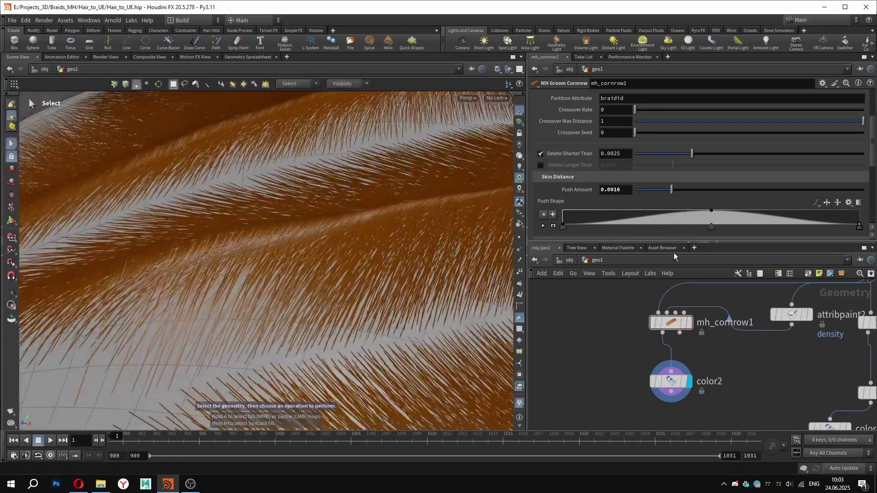
{"action": "left_click", "coordinate": [630, 218]}
{"action": "left_click_drag", "start_coordinate": [615, 220], "coordinate": [585, 225]}
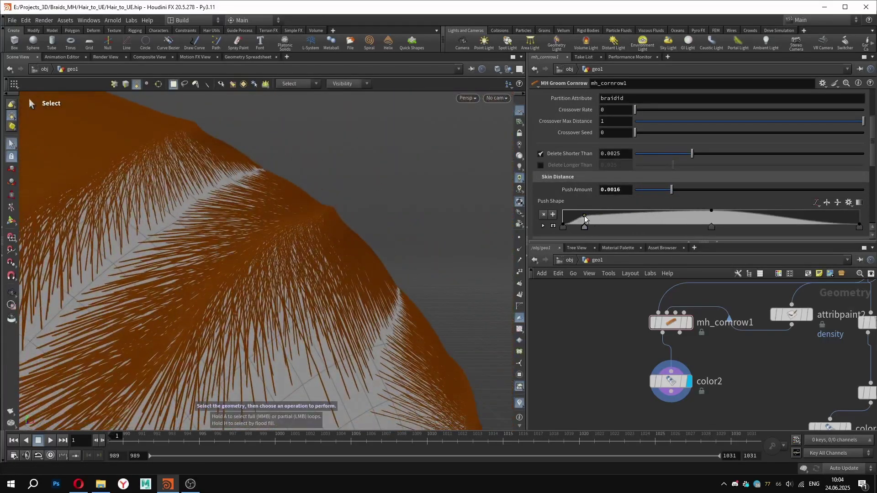
{"action": "scroll", "coordinate": [328, 265], "scroll_direction": "down", "scroll_amount": 6}
{"action": "left_click_drag", "start_coordinate": [354, 269], "coordinate": [285, 244], "text": "alt"}
{"action": "scroll", "coordinate": [285, 244], "scroll_direction": "up", "scroll_amount": 3}
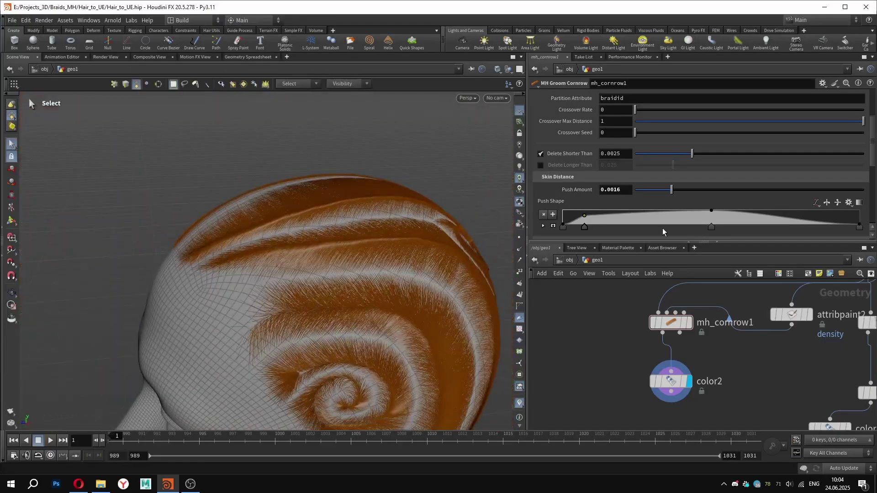
{"action": "scroll", "coordinate": [704, 183], "scroll_direction": "down", "scroll_amount": 2}
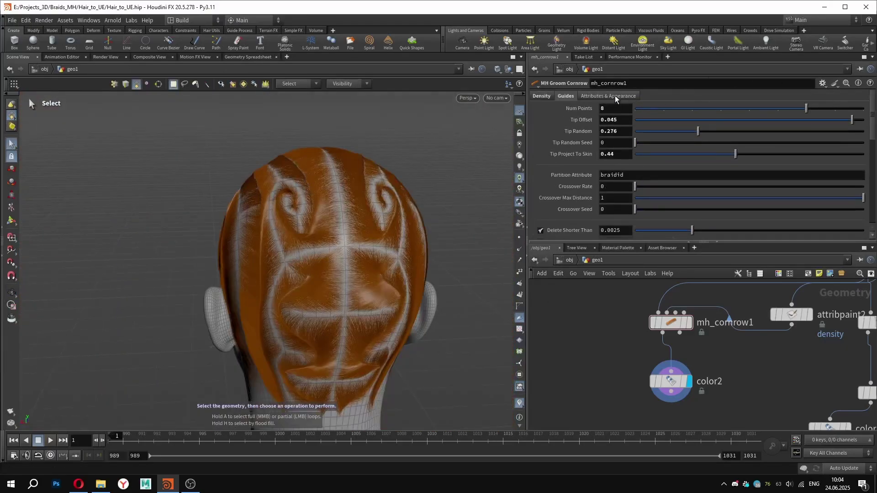
Step: Raise the tip end of mh_cornrow1's Thickness Profile ramp and inspect the hairline
{"action": "left_click", "coordinate": [616, 96]}
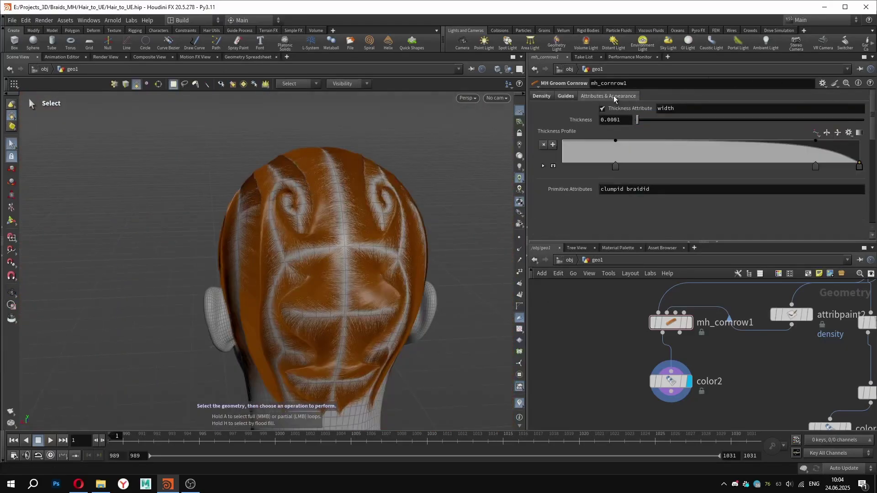
{"action": "scroll", "coordinate": [336, 197], "scroll_direction": "up", "scroll_amount": 5}
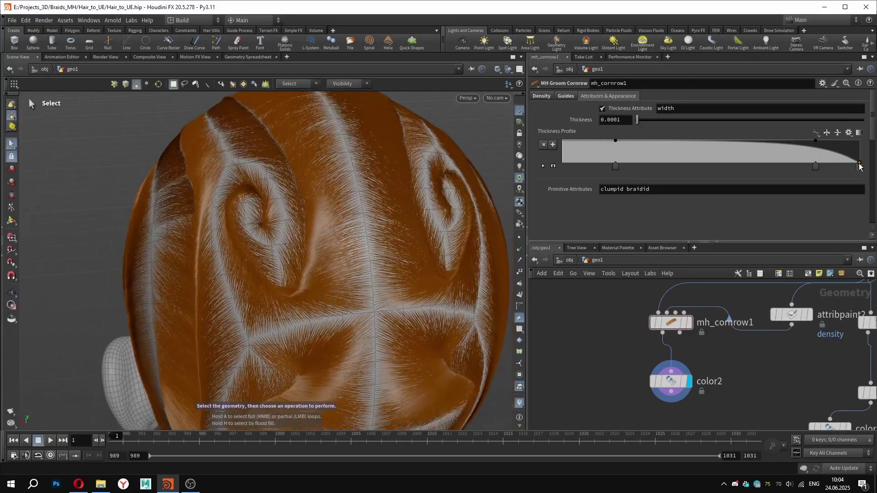
{"action": "mouse_move", "coordinate": [865, 147]}
{"action": "left_mouse_down"}
{"action": "mouse_move", "coordinate": [867, 138]}
{"action": "mouse_move", "coordinate": [874, 155]}
{"action": "left_mouse_up"}
{"action": "scroll", "coordinate": [325, 197], "scroll_direction": "down", "scroll_amount": 2}
{"action": "left_click_drag", "start_coordinate": [274, 206], "coordinate": [384, 169], "text": "alt"}
{"action": "scroll", "coordinate": [219, 149], "scroll_direction": "up", "scroll_amount": 4}
{"action": "left_click_drag", "start_coordinate": [219, 149], "coordinate": [198, 186], "text": "alt"}
{"action": "scroll", "coordinate": [391, 196], "scroll_direction": "down", "scroll_amount": 3}
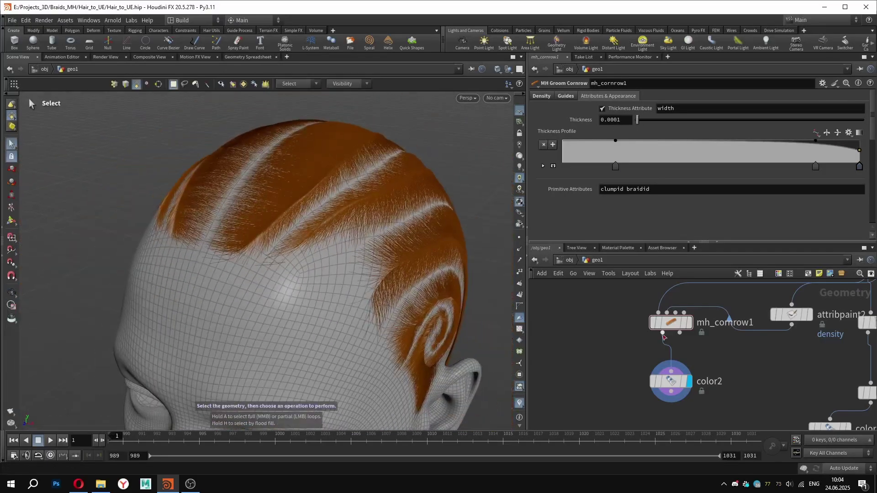
Step: Match mh_cornrow1's Thickness to mh_guide_fill1's 0.000056 and lower the start of its Thickness Profile ramp
{"action": "scroll", "coordinate": [668, 336], "scroll_direction": "down", "scroll_amount": 4}
{"action": "middle_click_drag", "start_coordinate": [752, 383], "coordinate": [700, 385]}
{"action": "scroll", "coordinate": [702, 382], "scroll_direction": "up", "scroll_amount": 4}
{"action": "left_click", "coordinate": [700, 351]}
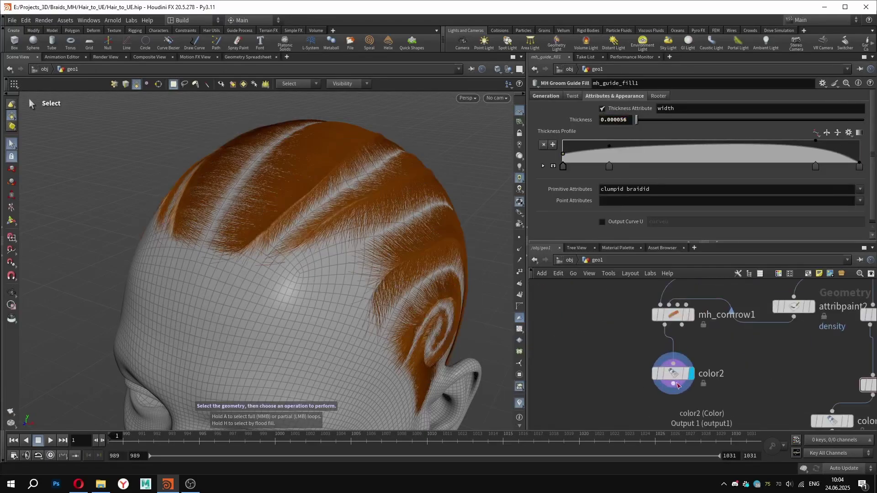
{"action": "left_click", "coordinate": [673, 315]}
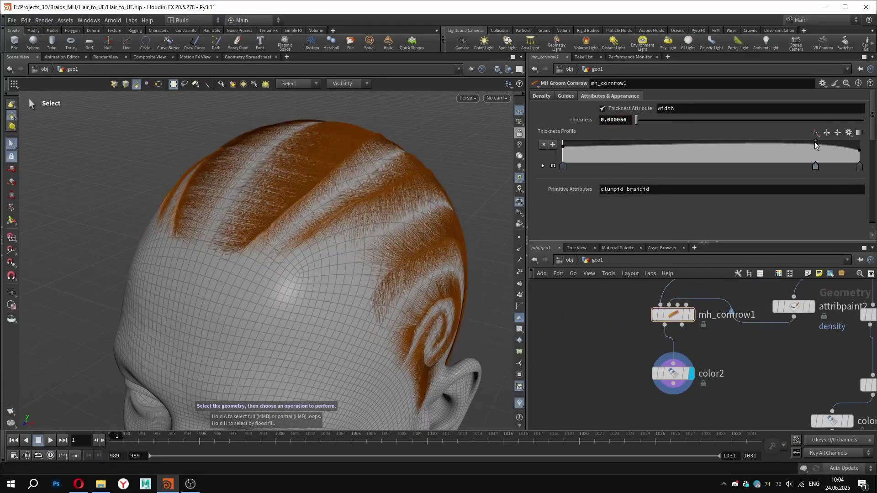
Step: Shift the Thickness Profile point nearest the tip toward the root to refine the cornrow strand thickness
{"action": "left_click_drag", "start_coordinate": [799, 145], "coordinate": [782, 145]}
{"action": "left_click_drag", "start_coordinate": [388, 228], "coordinate": [256, 246], "text": "alt"}
{"action": "left_click_drag", "start_coordinate": [782, 144], "coordinate": [787, 141]}
{"action": "scroll", "coordinate": [342, 272], "scroll_direction": "up", "scroll_amount": 5}
{"action": "left_click", "coordinate": [596, 144]}
{"action": "type", "text": "65"}
{"action": "key", "text": "Return"}
Step: Add a Merge node combining color2 and guideprocess1, and display the cornrow hair together with the braids
{"action": "middle_click", "coordinate": [671, 372]}
{"action": "scroll", "coordinate": [233, 223], "scroll_direction": "down", "scroll_amount": 5}
{"action": "scroll", "coordinate": [597, 297], "scroll_direction": "down", "scroll_amount": 5}
{"action": "scroll", "coordinate": [617, 318], "scroll_direction": "up", "scroll_amount": 4}
{"action": "left_click_drag", "start_coordinate": [633, 327], "coordinate": [621, 350]}
{"action": "scroll", "coordinate": [280, 254], "scroll_direction": "up", "scroll_amount": 4}
{"action": "key", "text": "Tab"}
{"action": "left_click", "coordinate": [664, 422]}
{"action": "left_click", "coordinate": [664, 415]}
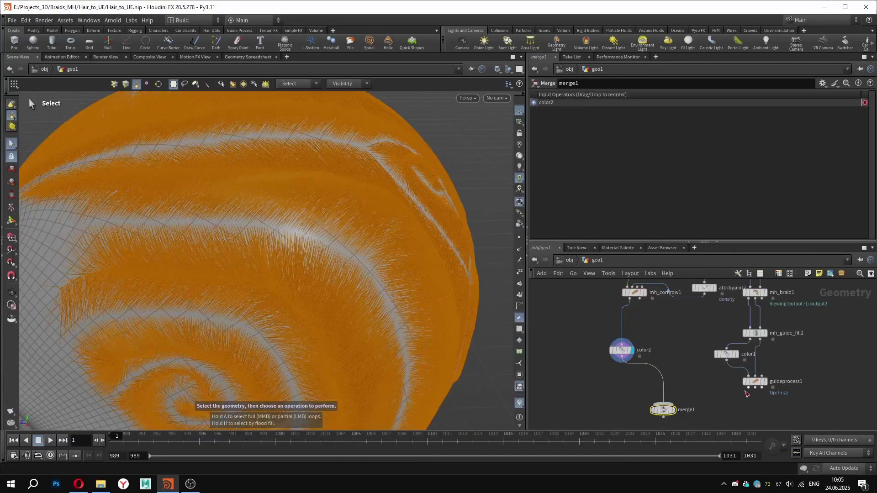
{"action": "left_click", "coordinate": [672, 417]}
{"action": "left_click", "coordinate": [521, 403]}
{"action": "left_click_drag", "start_coordinate": [366, 262], "coordinate": [361, 229], "text": "alt"}
Step: Add a Hair Clump node fed by color2 and mh_cornrow1, connect it into merge1 and display it
{"action": "left_click_drag", "start_coordinate": [621, 350], "coordinate": [602, 314]}
{"action": "middle_click_drag", "start_coordinate": [658, 352], "coordinate": [648, 397]}
{"action": "key", "text": "Tab"}
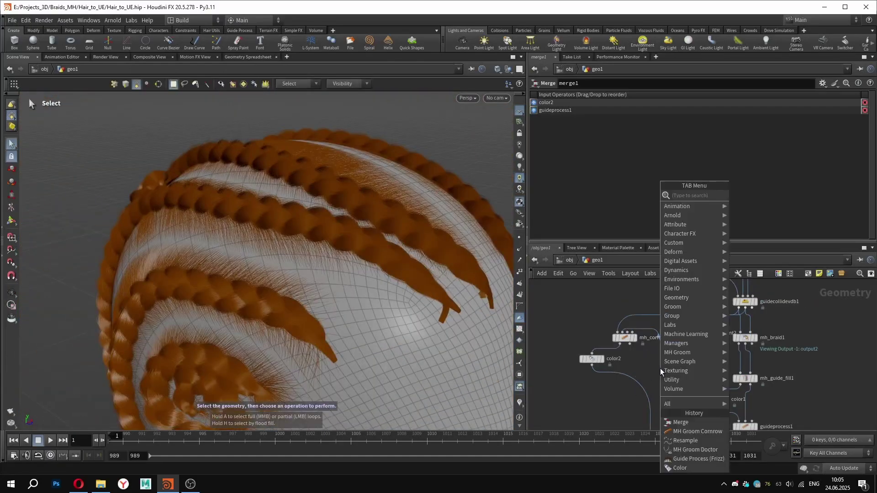
{"action": "type", "text": "clump"}
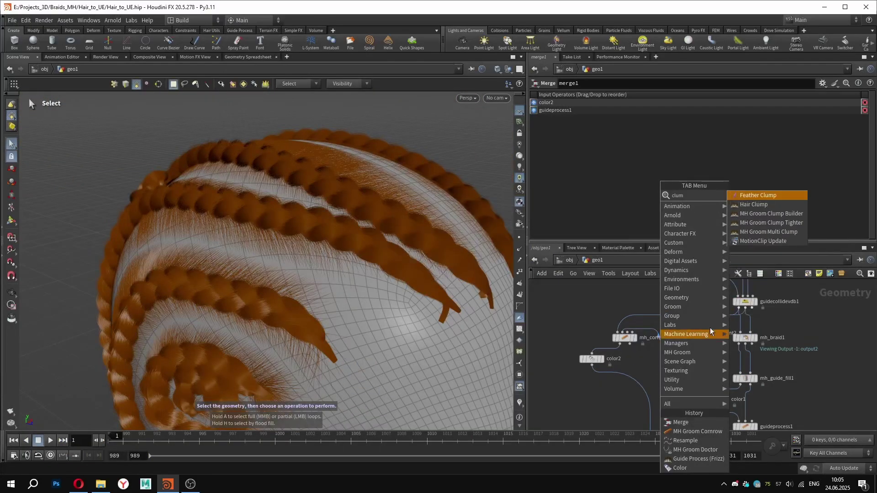
{"action": "left_click", "coordinate": [783, 207]}
{"action": "scroll", "coordinate": [638, 379], "scroll_direction": "up", "scroll_amount": 3}
{"action": "left_click", "coordinate": [594, 400]}
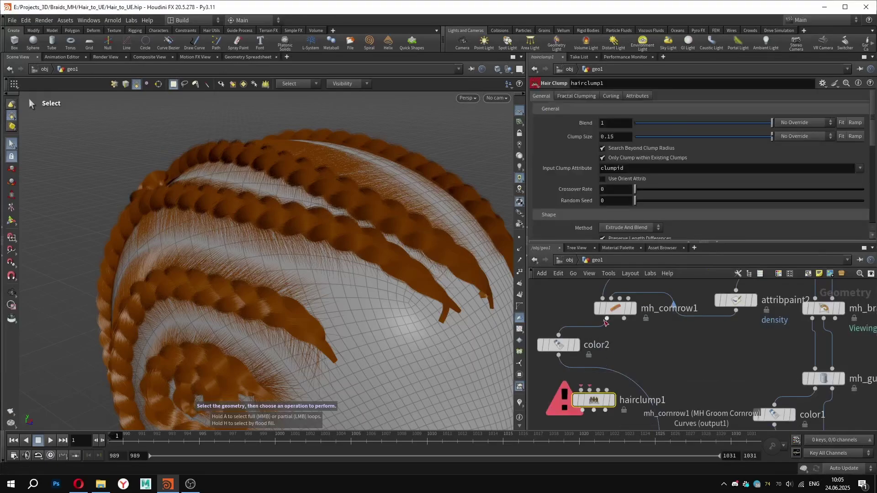
{"action": "left_click_drag", "start_coordinate": [592, 397], "coordinate": [591, 394]}
{"action": "left_click", "coordinate": [613, 400]}
{"action": "middle_click_drag", "start_coordinate": [608, 428], "coordinate": [635, 365]}
{"action": "scroll", "coordinate": [635, 365], "scroll_direction": "down", "scroll_amount": 3}
{"action": "scroll", "coordinate": [635, 365], "scroll_direction": "up", "scroll_amount": 3}
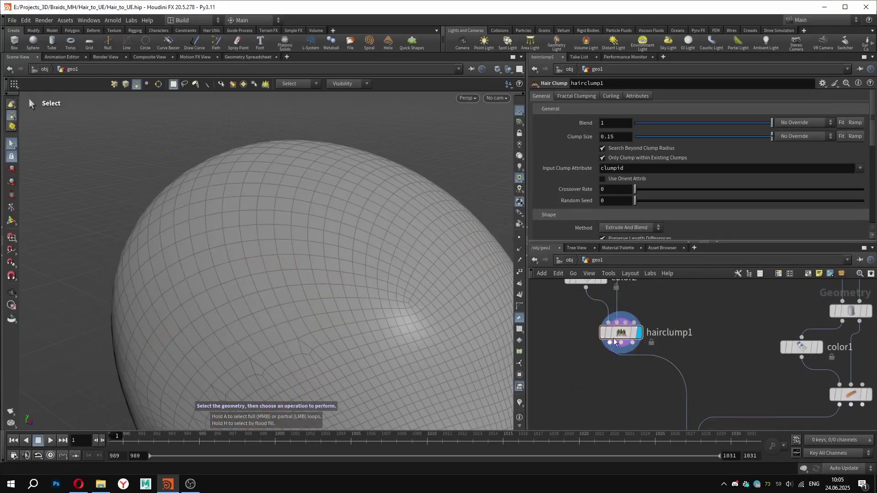
Step: Set hairclump1's Clump Size to 0.0027 and place a Clump Profile point at position 0.20339 with value 0.233333
{"action": "left_click_drag", "start_coordinate": [672, 137], "coordinate": [642, 141]}
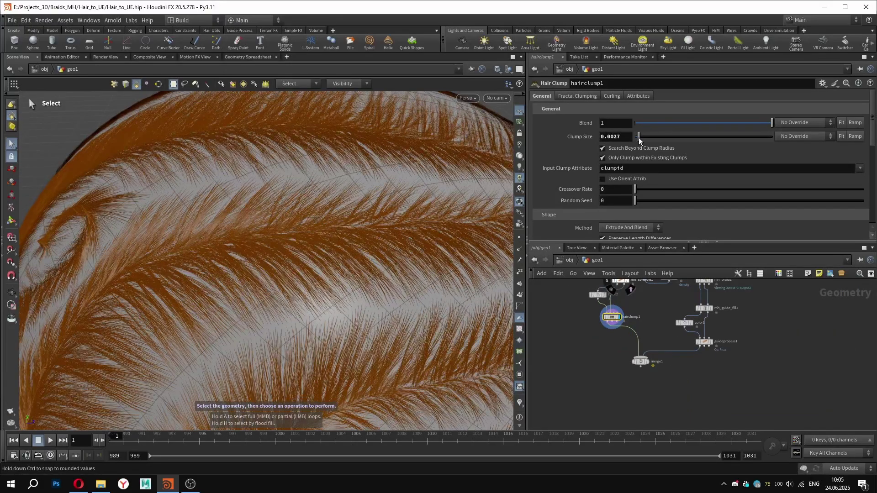
{"action": "scroll", "coordinate": [616, 224], "scroll_direction": "down", "scroll_amount": 4}
{"action": "scroll", "coordinate": [615, 223], "scroll_direction": "down", "scroll_amount": 1}
{"action": "left_click_drag", "start_coordinate": [719, 221], "coordinate": [632, 224]}
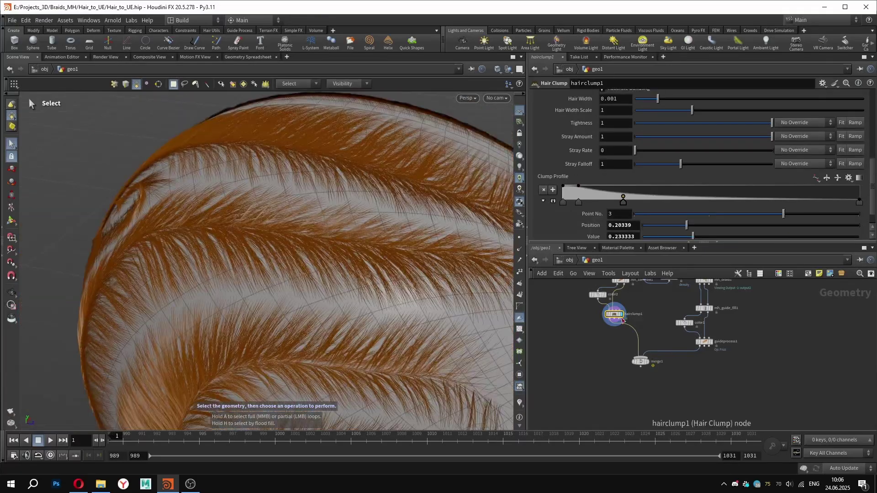
{"action": "scroll", "coordinate": [619, 312], "scroll_direction": "up", "scroll_amount": 3}
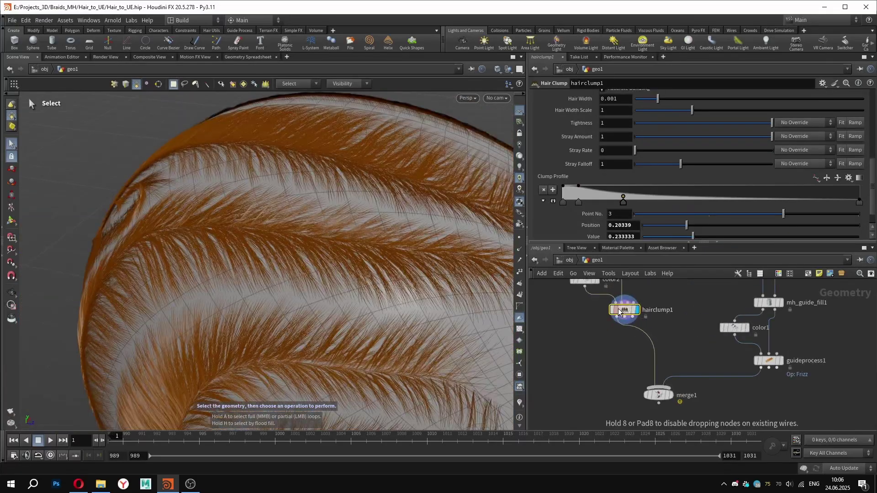
Step: Enable Curling on hairclump1 with Amplitude 0.001 and add an amplitude ramp point at position 0.1849, value 0.583333
{"action": "left_click_drag", "start_coordinate": [871, 166], "coordinate": [869, 103]}
{"action": "left_click", "coordinate": [613, 97]}
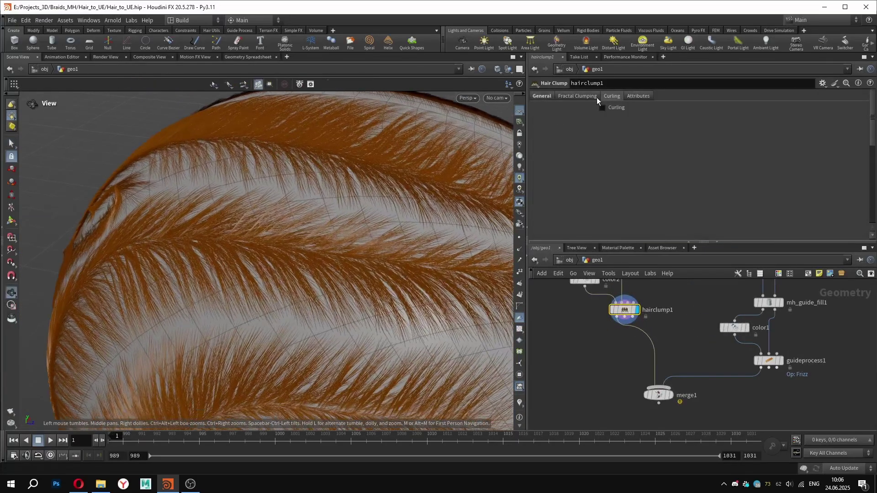
{"action": "left_click", "coordinate": [602, 107]}
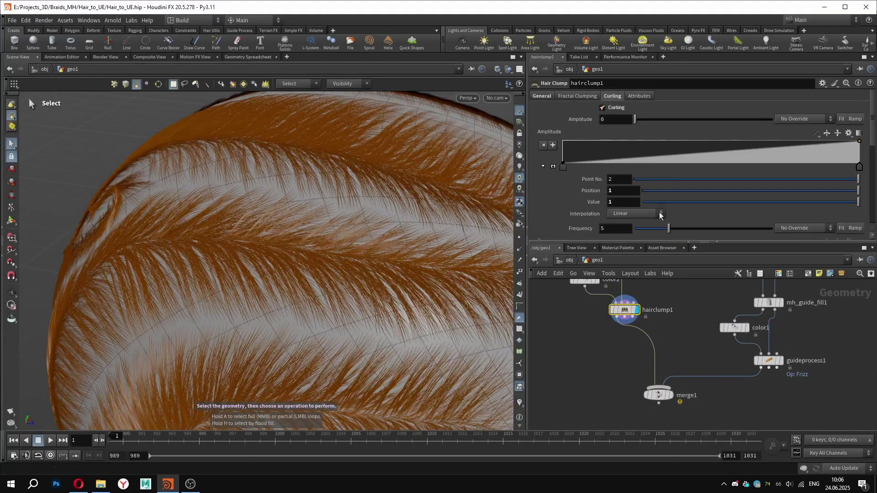
{"action": "left_click", "coordinate": [618, 151]}
{"action": "left_click_drag", "start_coordinate": [618, 153], "coordinate": [618, 150]}
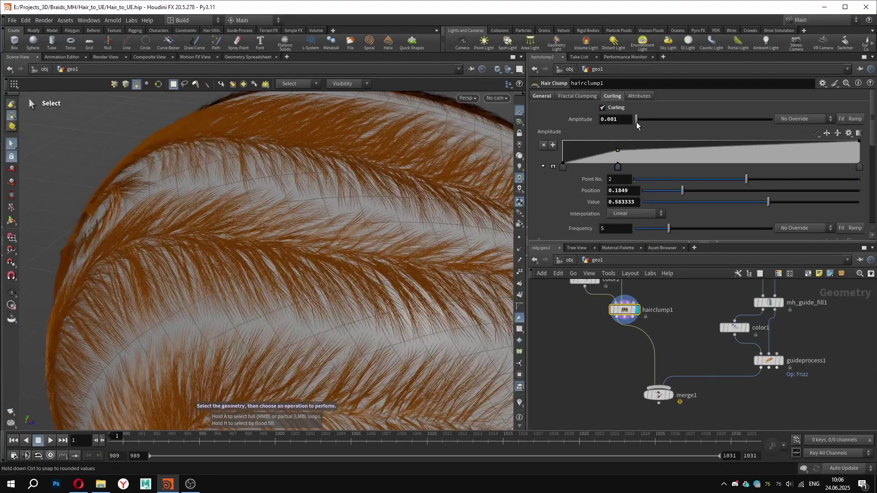
Step: Lower the amplitude ramp's end, add a point at position 0.542373 with value 0.583333, and set the curl Frequency to 12.84
{"action": "left_click_drag", "start_coordinate": [860, 146], "coordinate": [864, 165]}
{"action": "left_click_drag", "start_coordinate": [758, 159], "coordinate": [724, 150]}
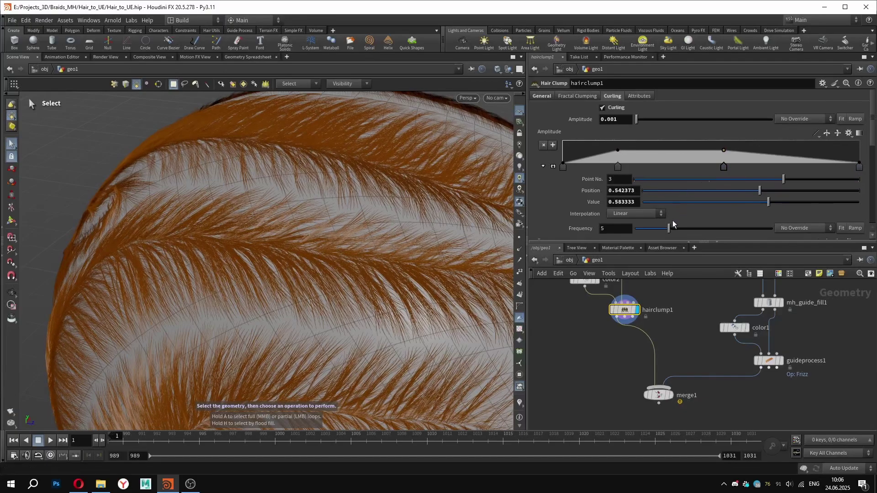
{"action": "left_click_drag", "start_coordinate": [669, 228], "coordinate": [723, 228]}
Step: Duplicate hairclump1, chain the copy between hairclump1 and merge1, and set the copy's shape Method to Linear Blend
{"action": "left_click", "coordinate": [622, 347]}
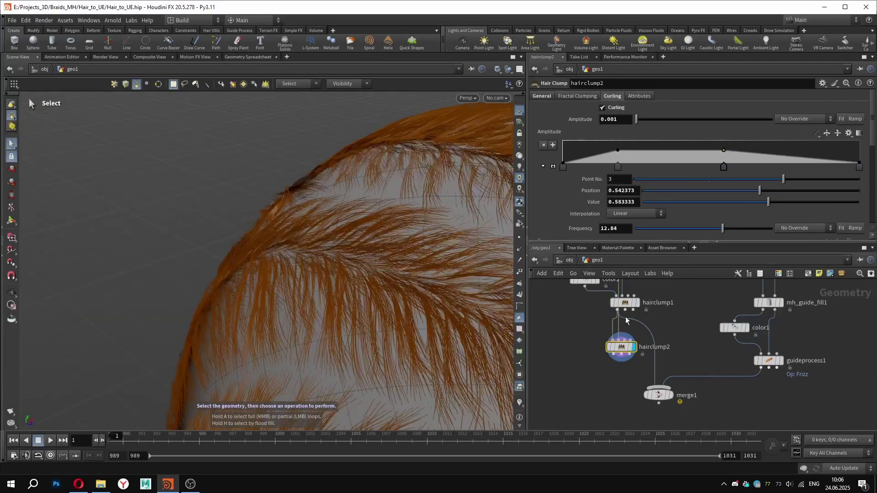
{"action": "left_click", "coordinate": [542, 96]}
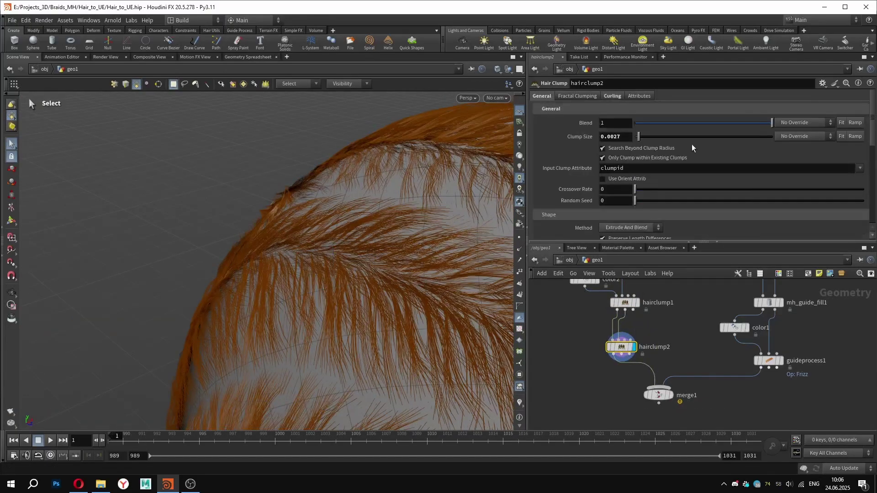
{"action": "left_click", "coordinate": [629, 229]}
{"action": "left_click", "coordinate": [624, 238]}
{"action": "right_click_drag", "start_coordinate": [337, 237], "coordinate": [345, 298], "text": "alt"}
{"action": "left_click_drag", "start_coordinate": [345, 298], "coordinate": [327, 286], "text": "alt"}
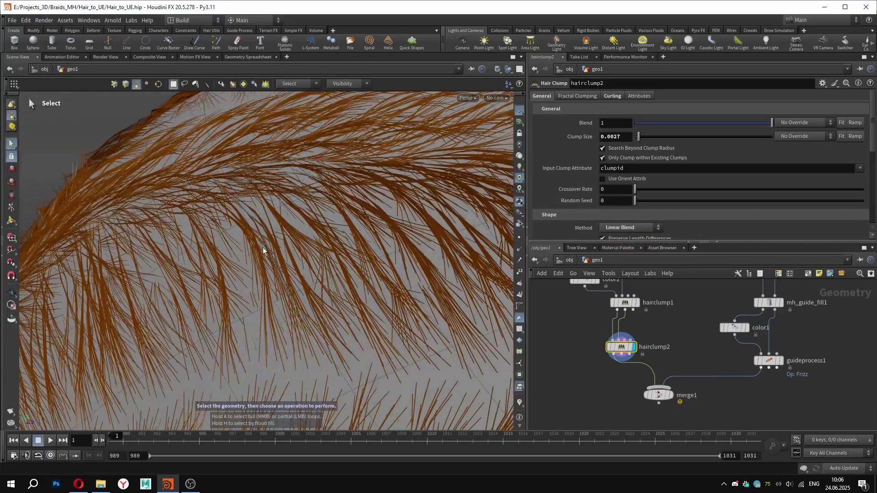
Step: Turn off Curling on hairclump2 and set its Blend to 0.333
{"action": "middle_click_drag", "start_coordinate": [366, 305], "coordinate": [391, 301], "text": "alt"}
{"action": "key", "text": "s"}
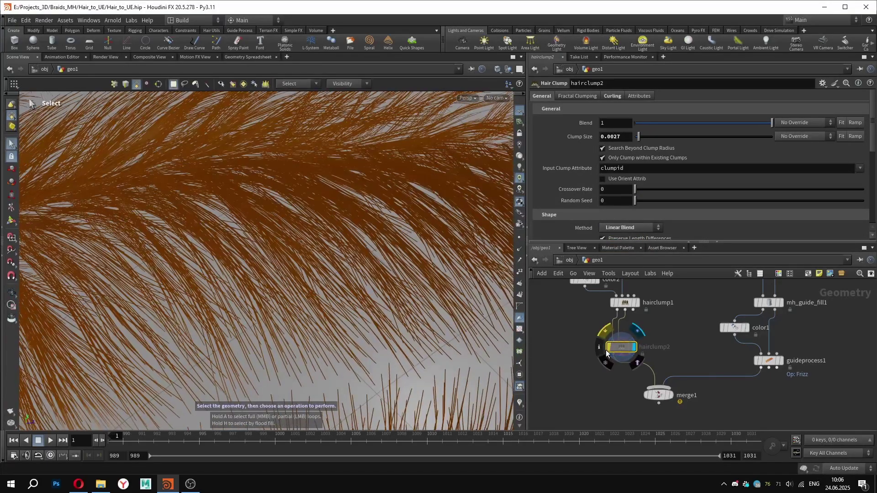
{"action": "left_click", "coordinate": [625, 97]}
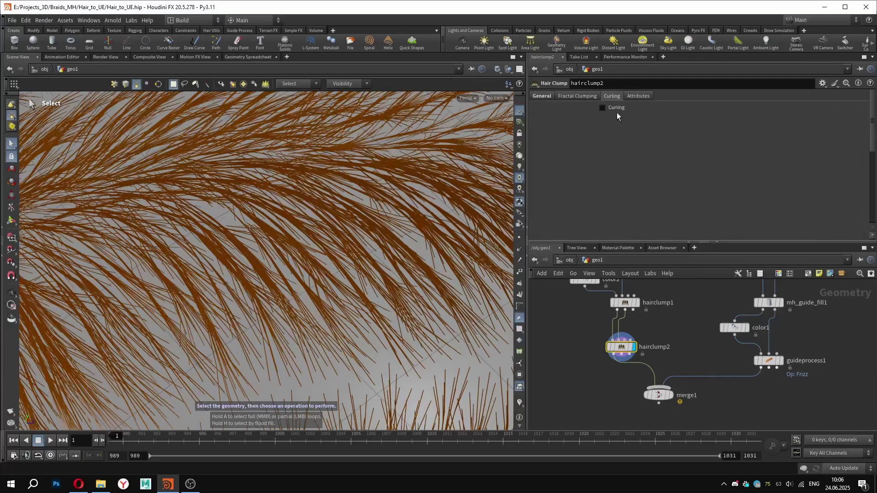
{"action": "left_click", "coordinate": [540, 96]}
{"action": "left_click_drag", "start_coordinate": [764, 124], "coordinate": [681, 123]}
{"action": "scroll", "coordinate": [146, 298], "scroll_direction": "down", "scroll_amount": 5}
{"action": "left_click_drag", "start_coordinate": [147, 297], "coordinate": [197, 292], "text": "alt"}
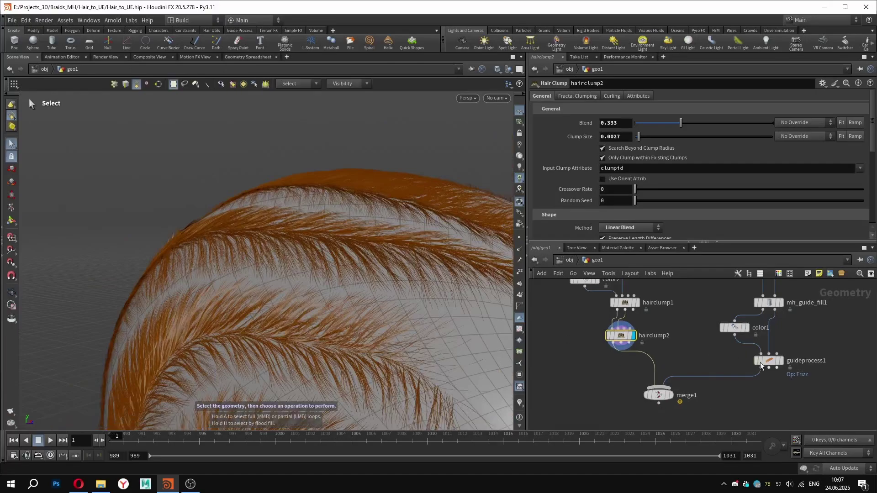
Step: Insert a copy of the Frizz guide process between hairclump2 and merge1 and display it
{"action": "left_click", "coordinate": [614, 351]}
{"action": "scroll", "coordinate": [614, 352], "scroll_direction": "up", "scroll_amount": 2}
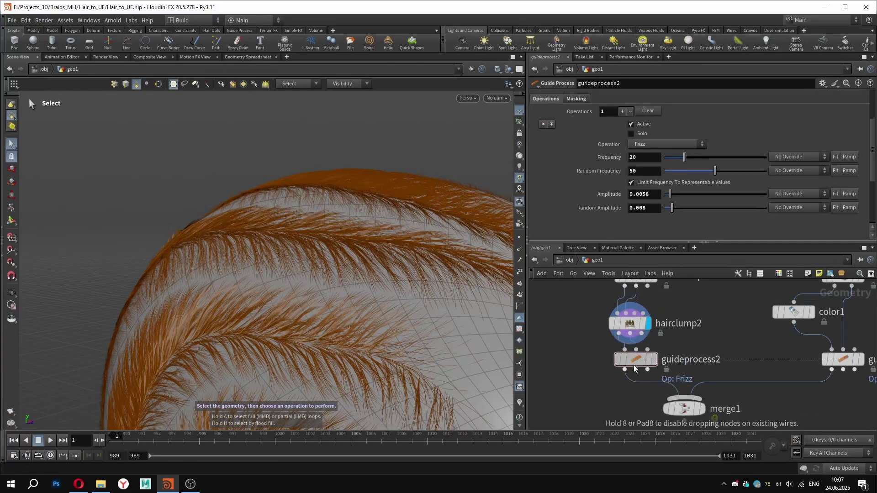
{"action": "left_click", "coordinate": [655, 360]}
{"action": "left_click_drag", "start_coordinate": [293, 237], "coordinate": [309, 257], "text": "alt"}
Step: Set guideprocess2's Frizz Frequency to 12.9 and Random Frequency to 26.3
{"action": "scroll", "coordinate": [309, 257], "scroll_direction": "up", "scroll_amount": 4}
{"action": "left_click_drag", "start_coordinate": [685, 157], "coordinate": [678, 158]}
{"action": "left_click", "coordinate": [691, 171]}
{"action": "left_click_drag", "start_coordinate": [438, 283], "coordinate": [272, 260], "text": "alt"}
{"action": "right_click_drag", "start_coordinate": [273, 260], "coordinate": [428, 289], "text": "alt"}
{"action": "left_click_drag", "start_coordinate": [427, 289], "coordinate": [277, 236], "text": "alt"}
{"action": "mouse_move", "coordinate": [277, 237]}
{"action": "middle_mouse_down"}
{"action": "mouse_move", "coordinate": [305, 190]}
{"action": "mouse_move", "coordinate": [306, 163]}
{"action": "mouse_move", "coordinate": [270, 229]}
{"action": "mouse_move", "coordinate": [268, 260]}
{"action": "mouse_move", "coordinate": [309, 212]}
{"action": "mouse_move", "coordinate": [273, 237]}
{"action": "middle_mouse_up"}
{"action": "right_click_drag", "start_coordinate": [272, 237], "coordinate": [261, 274], "text": "alt"}
Step: Duplicate the Guide Collide With VDB node, wire the copy after guideprocess2, and display it
{"action": "scroll", "coordinate": [623, 333], "scroll_direction": "down", "scroll_amount": 4}
{"action": "left_click_drag", "start_coordinate": [648, 365], "coordinate": [652, 404]}
{"action": "scroll", "coordinate": [714, 396], "scroll_direction": "down", "scroll_amount": 4}
{"action": "scroll", "coordinate": [690, 327], "scroll_direction": "up", "scroll_amount": 4}
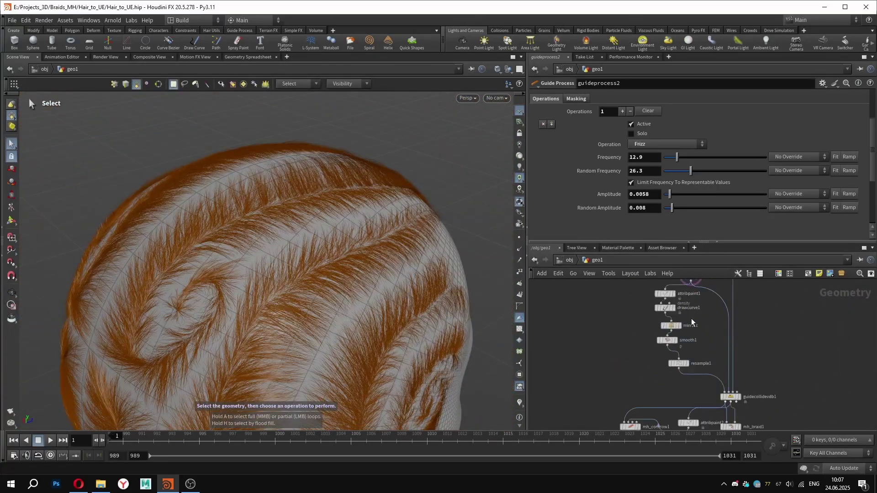
{"action": "scroll", "coordinate": [752, 308], "scroll_direction": "down", "scroll_amount": 4}
{"action": "scroll", "coordinate": [670, 372], "scroll_direction": "up", "scroll_amount": 4}
{"action": "left_click", "coordinate": [650, 375]}
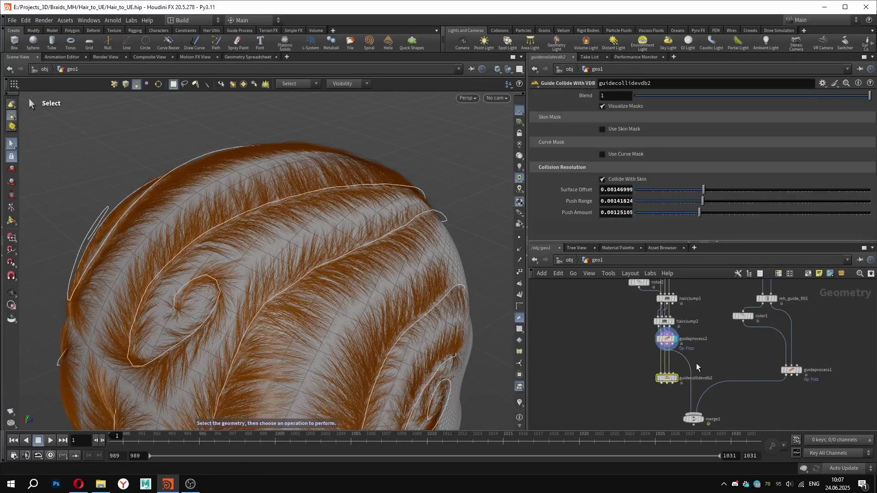
{"action": "scroll", "coordinate": [659, 379], "scroll_direction": "up", "scroll_amount": 4}
{"action": "left_click", "coordinate": [693, 380]}
{"action": "right_click_drag", "start_coordinate": [274, 265], "coordinate": [310, 219], "text": "alt"}
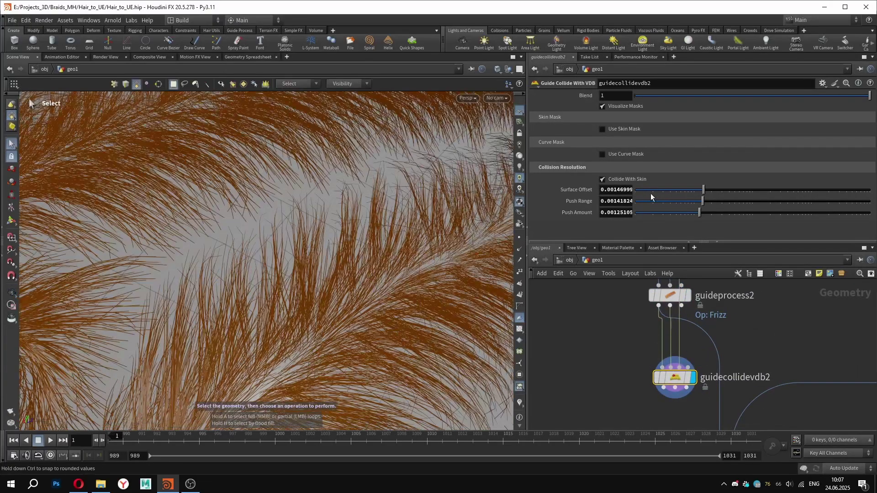
Step: Lower guidecollidevdb2's Surface Offset to about 0.00024 and its Push Range and Push Amount to about 0.00023
{"action": "left_click", "coordinate": [678, 191]}
{"action": "left_click", "coordinate": [681, 201]}
{"action": "left_click", "coordinate": [673, 213]}
{"action": "left_click", "coordinate": [665, 190]}
{"action": "left_click", "coordinate": [657, 201]}
{"action": "left_click", "coordinate": [665, 213]}
{"action": "left_click", "coordinate": [658, 190]}
{"action": "left_click", "coordinate": [656, 202]}
{"action": "left_click", "coordinate": [656, 212]}
{"action": "left_click_drag", "start_coordinate": [366, 228], "coordinate": [329, 235], "text": "alt"}
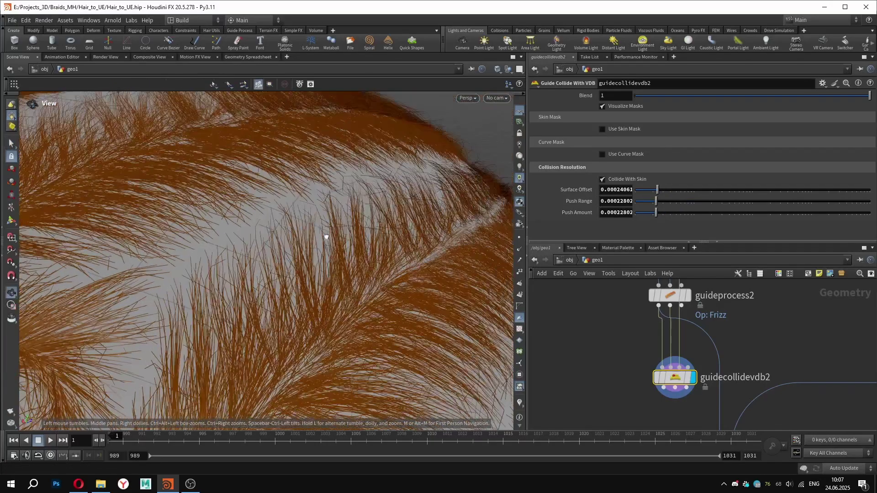
{"action": "right_click_drag", "start_coordinate": [329, 234], "coordinate": [155, 220], "text": "alt"}
{"action": "left_click_drag", "start_coordinate": [154, 219], "coordinate": [315, 253], "text": "alt"}
Step: Set mh_cornrow1's Force Total Count to 150000 in its density settings
{"action": "scroll", "coordinate": [618, 338], "scroll_direction": "down", "scroll_amount": 8}
{"action": "scroll", "coordinate": [629, 316], "scroll_direction": "up", "scroll_amount": 7}
{"action": "left_click", "coordinate": [640, 323]}
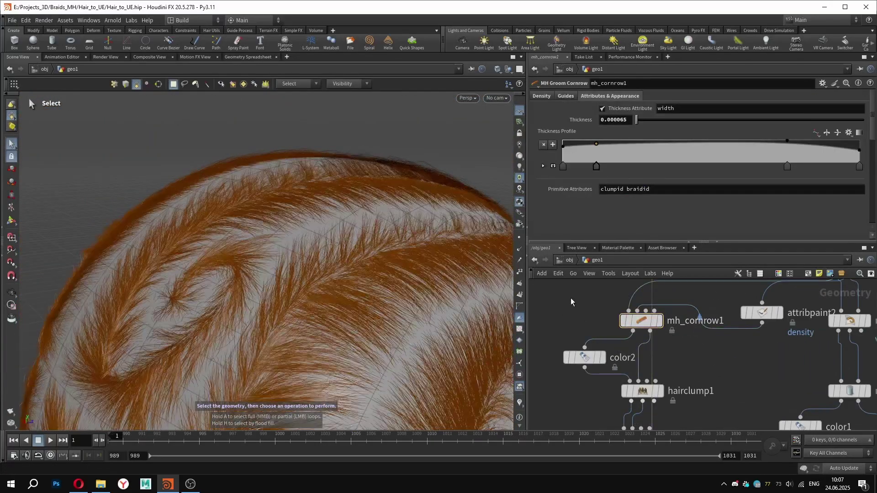
{"action": "left_click", "coordinate": [568, 97]}
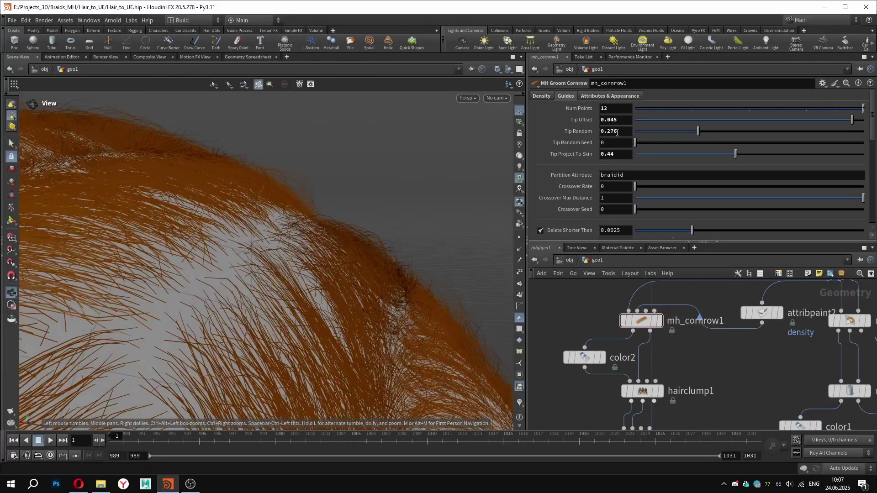
{"action": "left_click", "coordinate": [549, 98]}
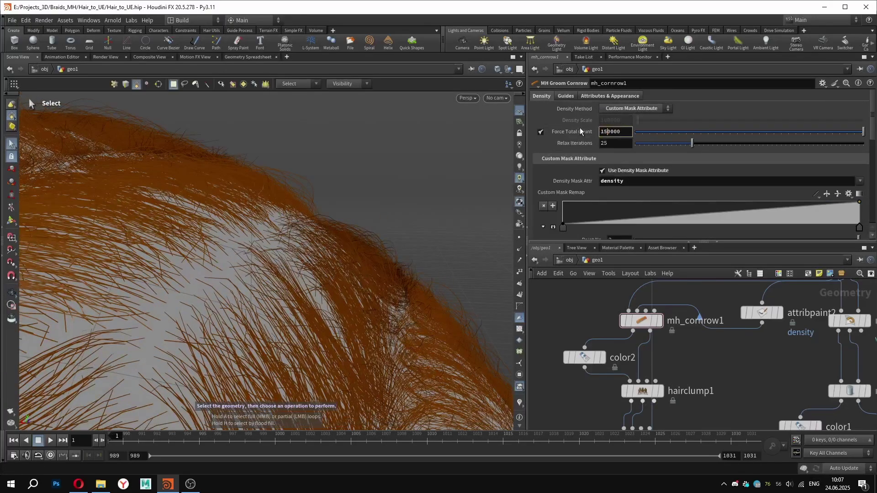
{"action": "scroll", "coordinate": [358, 229], "scroll_direction": "down", "scroll_amount": 5}
{"action": "left_click_drag", "start_coordinate": [358, 229], "coordinate": [274, 251], "text": "alt"}
Step: Set mh_cornrow1's hair Thickness to 0.000085
{"action": "left_click", "coordinate": [612, 97]}
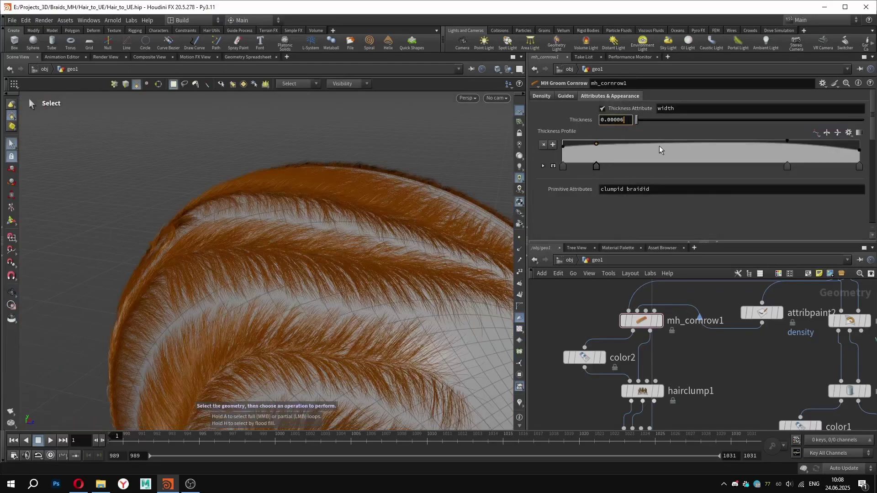
{"action": "key", "text": "BackSpace"}
{"action": "type", "text": "85"}
{"action": "key", "text": "Return"}
{"action": "scroll", "coordinate": [310, 200], "scroll_direction": "down", "scroll_amount": 5}
{"action": "left_click_drag", "start_coordinate": [302, 215], "coordinate": [289, 270], "text": "alt"}
Step: Display merge1 and examine the braids and scalp hair along the forehead hairline
{"action": "scroll", "coordinate": [677, 349], "scroll_direction": "down", "scroll_amount": 5}
{"action": "middle_click_drag", "start_coordinate": [680, 388], "coordinate": [656, 329]}
{"action": "scroll", "coordinate": [667, 381], "scroll_direction": "up", "scroll_amount": 5}
{"action": "left_click", "coordinate": [665, 397]}
{"action": "left_click_drag", "start_coordinate": [369, 233], "coordinate": [393, 229], "text": "alt"}
{"action": "right_click_drag", "start_coordinate": [394, 229], "coordinate": [467, 223], "text": "alt"}
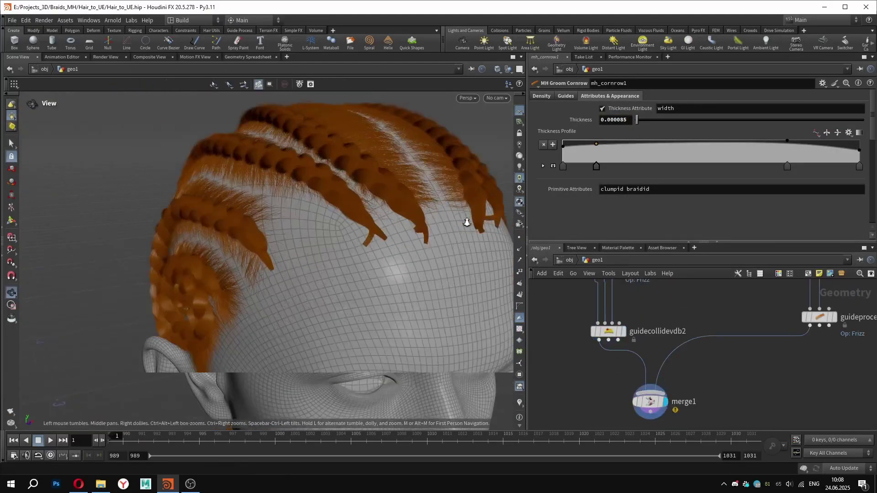
{"action": "left_click_drag", "start_coordinate": [467, 222], "coordinate": [329, 274]}
{"action": "key", "text": "s"}
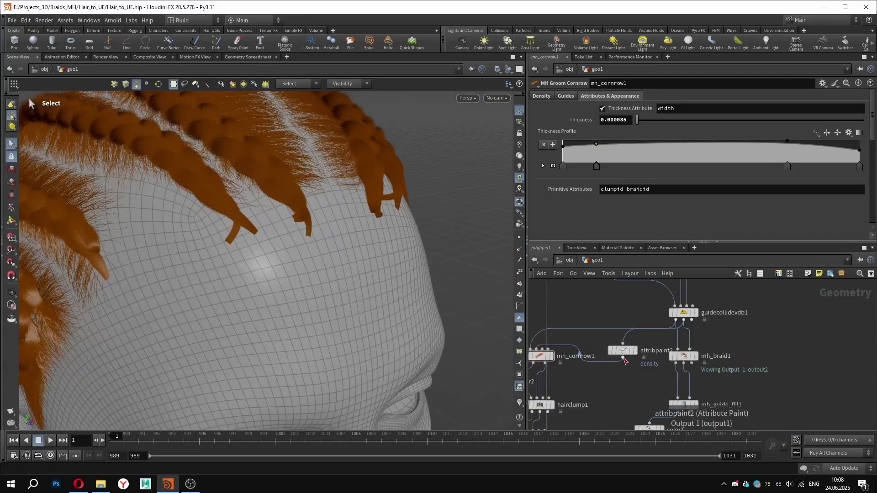
Step: Display attribpaint2 and activate its Attribute Paint tool for editing the density mask
{"action": "left_click", "coordinate": [623, 355]}
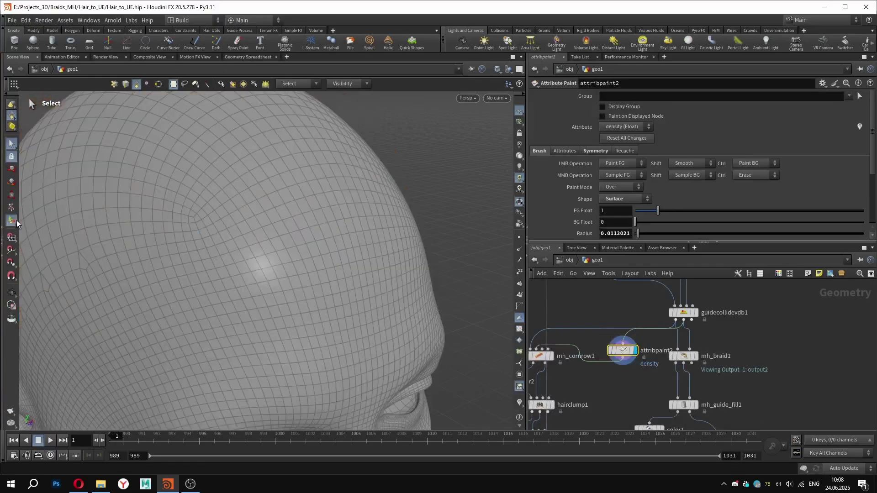
{"action": "left_click", "coordinate": [16, 222]}
{"action": "scroll", "coordinate": [406, 275], "scroll_direction": "down", "scroll_amount": 3, "text": "alt"}
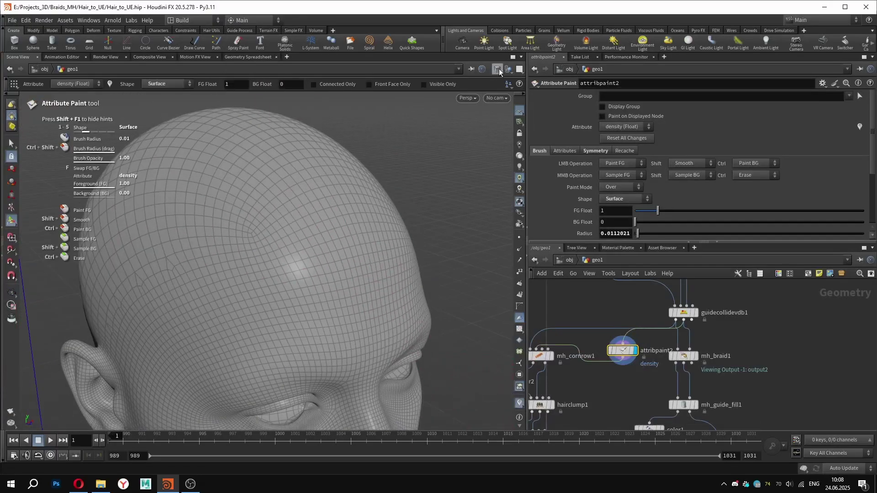
{"action": "left_click", "coordinate": [539, 98]}
{"action": "scroll", "coordinate": [369, 243], "scroll_direction": "down", "scroll_amount": 2}
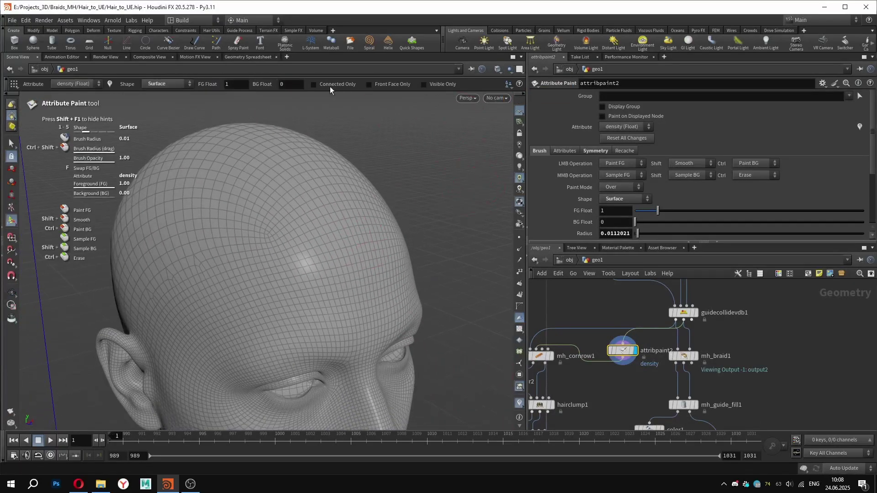
Step: Open an additional Scene View pane and activate the density painting tool in it
{"action": "left_click", "coordinate": [288, 57]}
{"action": "mouse_move", "coordinate": [333, 75]}
{"action": "mouse_move", "coordinate": [385, 185]}
{"action": "left_click", "coordinate": [430, 184]}
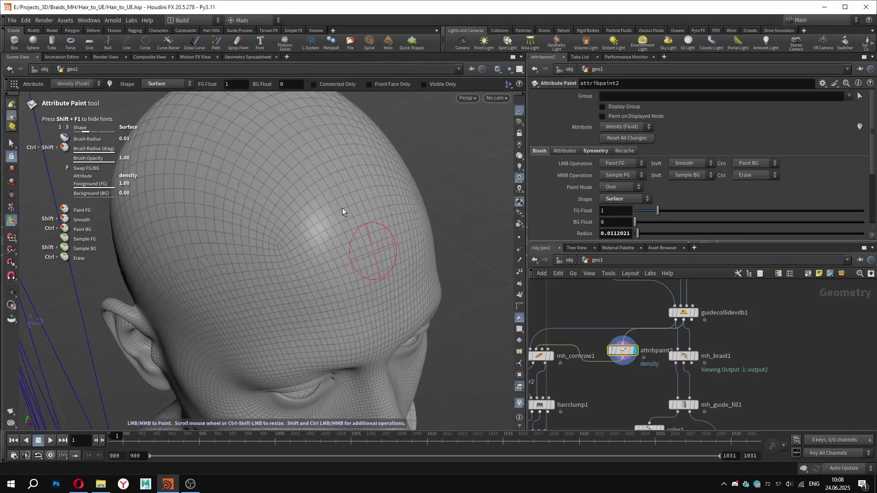
{"action": "key", "text": "space+g"}
{"action": "left_click", "coordinate": [5, 215]}
{"action": "left_click", "coordinate": [10, 221]}
Step: Template mh_braid1 over the density mask as a reference for the braid positions
{"action": "right_click_drag", "start_coordinate": [228, 185], "coordinate": [352, 200], "text": "alt"}
{"action": "mouse_move", "coordinate": [183, 158]}
{"action": "left_mouse_down", "text": "alt"}
{"action": "mouse_move", "coordinate": [187, 183]}
{"action": "mouse_move", "coordinate": [304, 221]}
{"action": "left_mouse_up", "text": "alt"}
{"action": "mouse_move", "coordinate": [320, 249]}
{"action": "left_mouse_down"}
{"action": "mouse_move", "coordinate": [249, 234]}
{"action": "mouse_move", "coordinate": [192, 206]}
{"action": "mouse_move", "coordinate": [305, 202]}
{"action": "mouse_move", "coordinate": [411, 279]}
{"action": "left_mouse_up"}
{"action": "scroll", "coordinate": [675, 327], "scroll_direction": "up", "scroll_amount": 1}
{"action": "left_click", "coordinate": [686, 336]}
{"action": "left_click_drag", "start_coordinate": [192, 205], "coordinate": [229, 222], "text": "alt"}
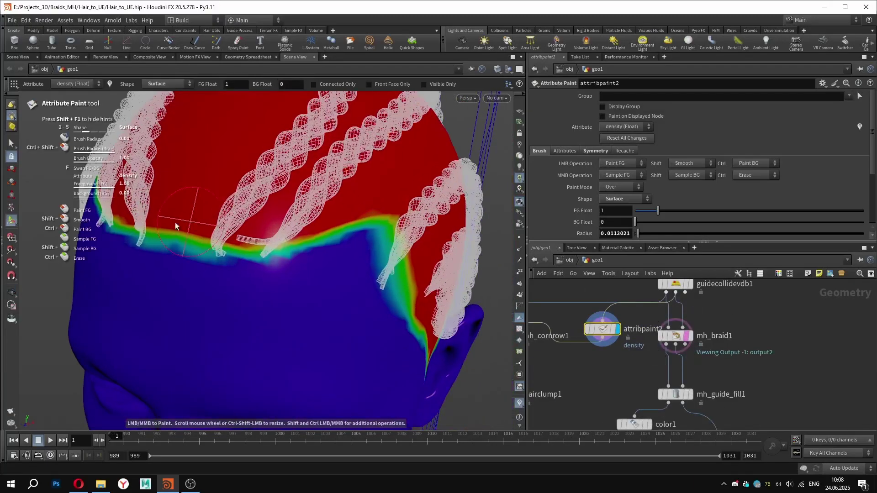
Step: Paint the density mask farther onto the forehead and temple along the hairline, reducing the brush radius to 0.0075239
{"action": "mouse_move", "coordinate": [169, 222]}
{"action": "left_mouse_down"}
{"action": "mouse_move", "coordinate": [151, 229]}
{"action": "mouse_move", "coordinate": [204, 250]}
{"action": "left_mouse_up"}
{"action": "left_click_drag", "start_coordinate": [298, 232], "coordinate": [272, 219], "text": "alt"}
{"action": "mouse_move", "coordinate": [316, 235]}
{"action": "left_mouse_down"}
{"action": "mouse_move", "coordinate": [398, 268]}
{"action": "mouse_move", "coordinate": [396, 294]}
{"action": "left_mouse_up"}
{"action": "left_click_drag", "start_coordinate": [366, 229], "coordinate": [302, 158], "text": "alt"}
{"action": "left_click_drag", "start_coordinate": [282, 205], "coordinate": [294, 201], "text": "alt"}
{"action": "mouse_move", "coordinate": [287, 196]}
{"action": "left_mouse_down"}
{"action": "mouse_move", "coordinate": [325, 211]}
{"action": "mouse_move", "coordinate": [302, 208]}
{"action": "left_mouse_up"}
{"action": "scroll", "coordinate": [299, 206], "scroll_direction": "down", "scroll_amount": 2}
{"action": "left_click_drag", "start_coordinate": [299, 206], "coordinate": [293, 188]}
{"action": "mouse_move", "coordinate": [374, 266]}
{"action": "left_mouse_down", "text": "alt"}
{"action": "mouse_move", "coordinate": [304, 202]}
{"action": "mouse_move", "coordinate": [160, 192]}
{"action": "mouse_move", "coordinate": [266, 238]}
{"action": "left_mouse_up", "text": "alt"}
{"action": "scroll", "coordinate": [180, 223], "scroll_direction": "down", "scroll_amount": 4}
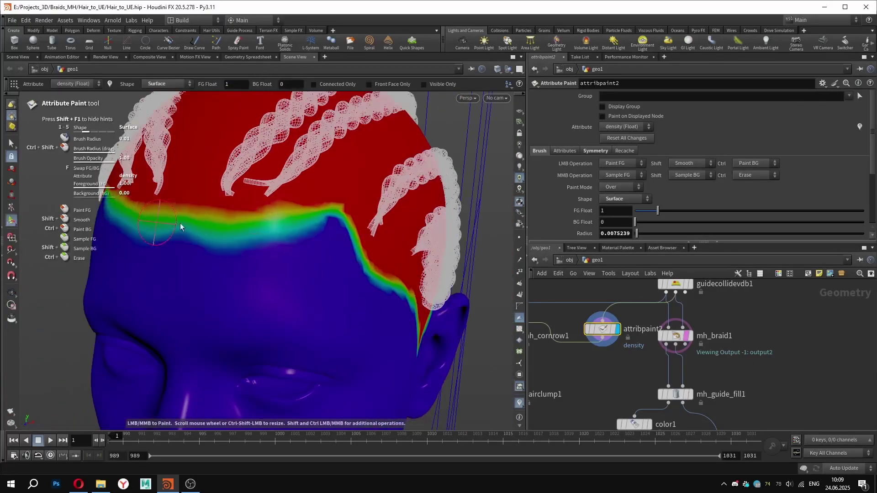
Step: Turn off the mh_braid1 template and display merge1
{"action": "scroll", "coordinate": [620, 323], "scroll_direction": "down", "scroll_amount": 3}
{"action": "left_click", "coordinate": [620, 324]}
{"action": "scroll", "coordinate": [620, 315], "scroll_direction": "down", "scroll_amount": 3}
{"action": "scroll", "coordinate": [644, 319], "scroll_direction": "up", "scroll_amount": 6}
{"action": "left_click", "coordinate": [683, 327]}
{"action": "scroll", "coordinate": [678, 324], "scroll_direction": "down", "scroll_amount": 5}
{"action": "scroll", "coordinate": [625, 402], "scroll_direction": "up", "scroll_amount": 5}
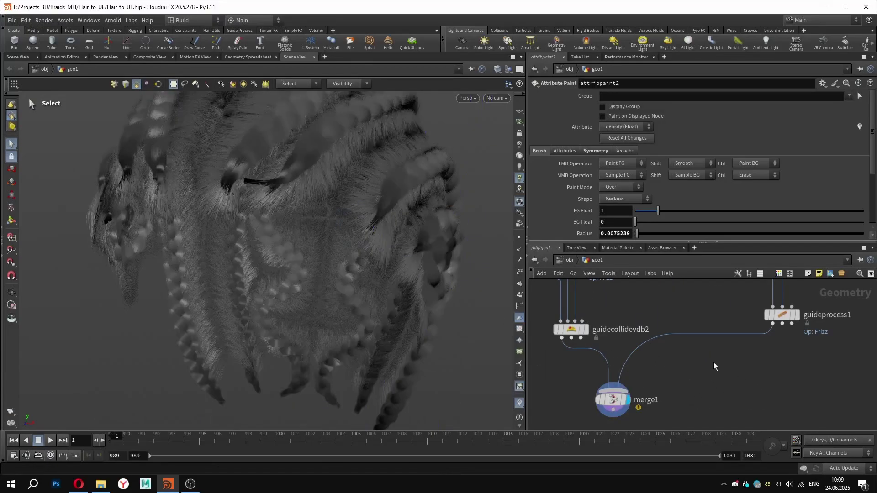
Step: Turn off the viewport's attribute visualizers and show out_head as a template beneath the groom
{"action": "left_click", "coordinate": [515, 80]}
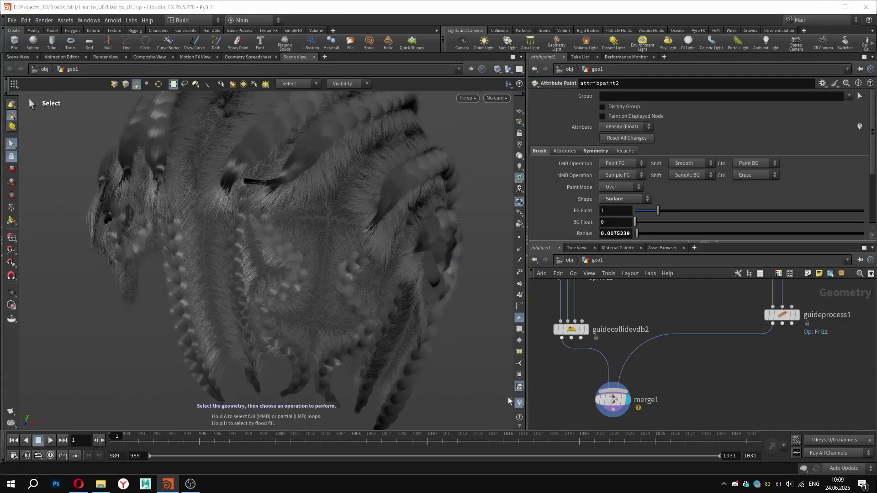
{"action": "left_click", "coordinate": [519, 403]}
{"action": "scroll", "coordinate": [631, 403], "scroll_direction": "down", "scroll_amount": 8}
{"action": "scroll", "coordinate": [644, 330], "scroll_direction": "up", "scroll_amount": 8}
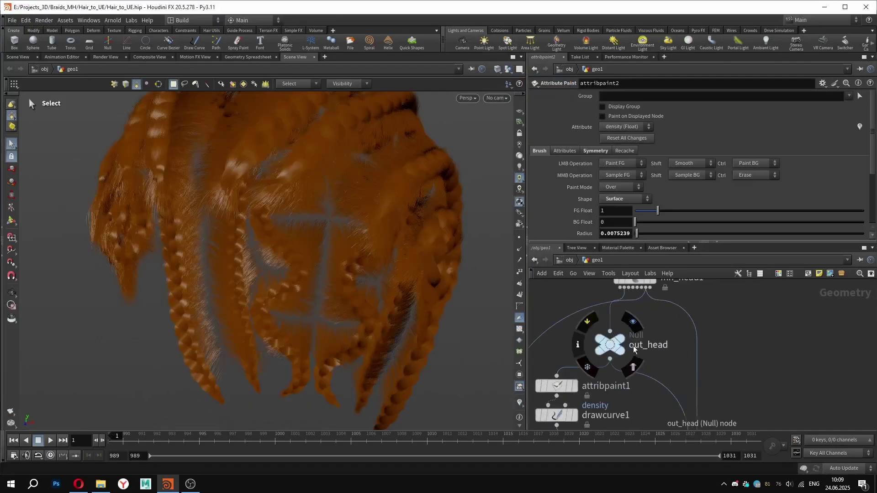
{"action": "left_click", "coordinate": [623, 351]}
{"action": "right_click_drag", "start_coordinate": [147, 219], "coordinate": [104, 238], "text": "alt"}
{"action": "left_click_drag", "start_coordinate": [103, 236], "coordinate": [256, 229]}
Step: Check merge1's geometry information for its point and primitive counts
{"action": "left_click", "coordinate": [586, 388]}
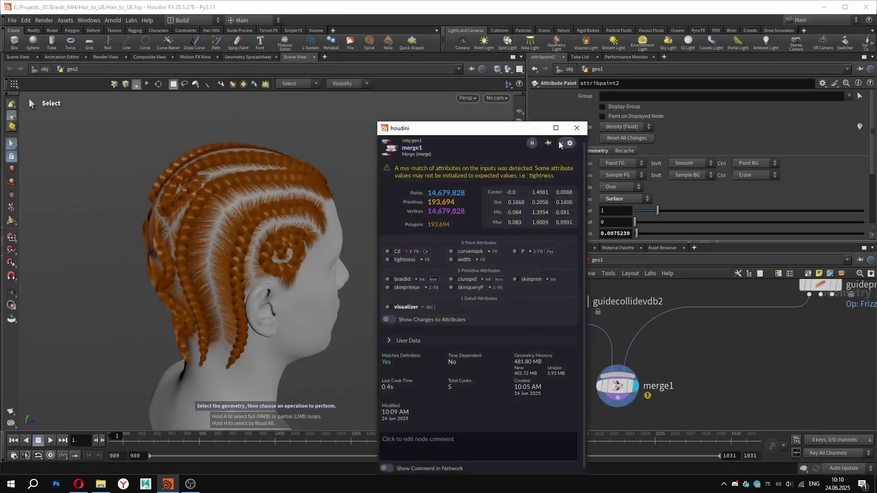
{"action": "left_click", "coordinate": [578, 129]}
{"action": "scroll", "coordinate": [637, 314], "scroll_direction": "down", "scroll_amount": 3}
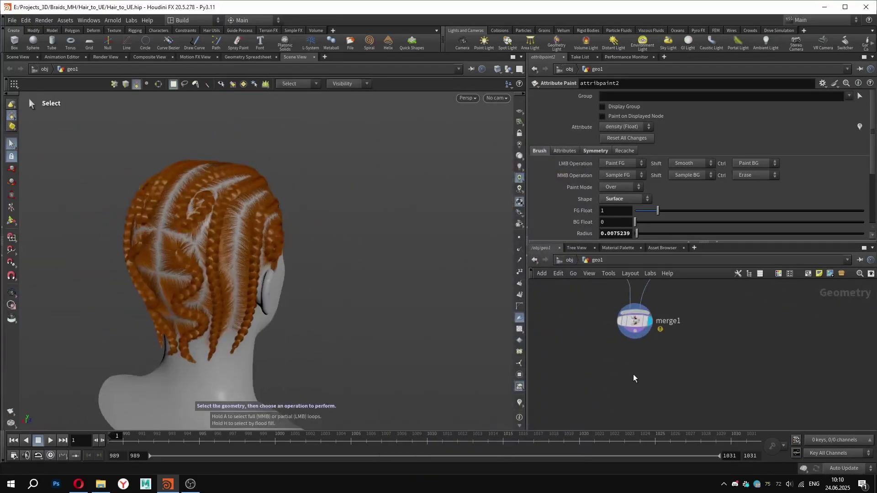
Step: Add a Resample node after merge1 and display it
{"action": "key", "text": "Tab"}
{"action": "type", "text": "res"}
{"action": "left_click", "coordinate": [726, 223]}
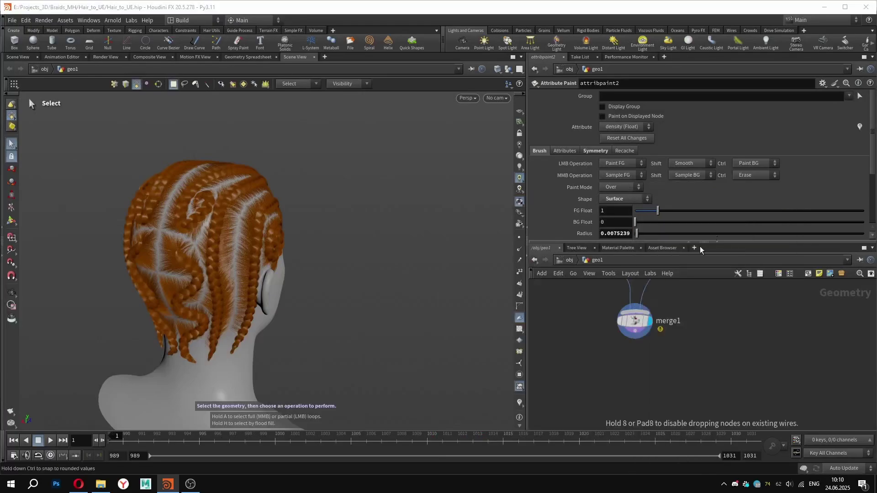
{"action": "left_click", "coordinate": [618, 366]}
{"action": "scroll", "coordinate": [642, 368], "scroll_direction": "up", "scroll_amount": 2}
{"action": "left_click", "coordinate": [642, 368]}
{"action": "left_click_drag", "start_coordinate": [182, 255], "coordinate": [323, 229], "text": "alt"}
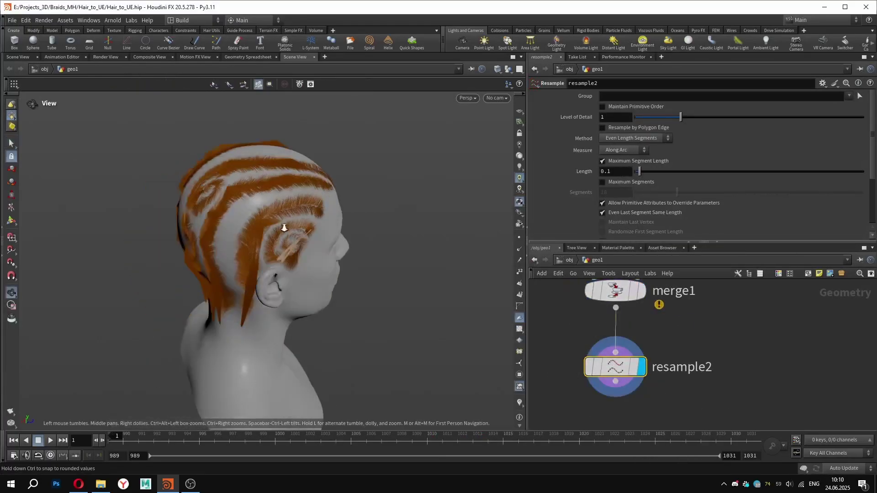
Step: Set resample2's maximum segment Length to 0.0035
{"action": "scroll", "coordinate": [323, 229], "scroll_direction": "up", "scroll_amount": 3}
{"action": "left_click", "coordinate": [622, 178]}
{"action": "type", "text": "0.0035"}
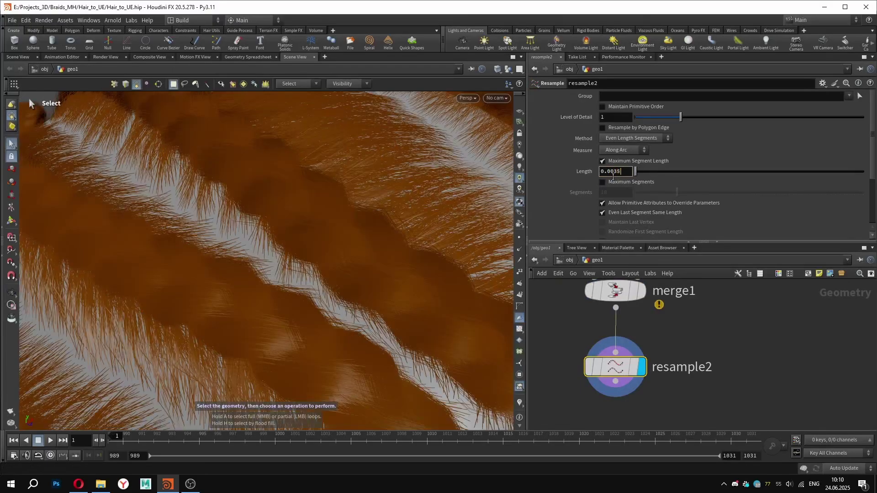
{"action": "key", "text": "Return"}
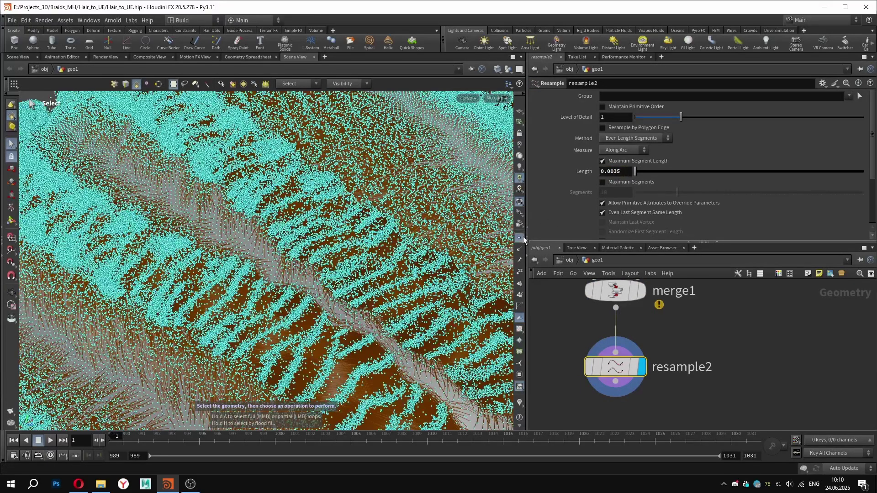
Step: Check resample2's geometry information and examine the resampled braids and hairline strands up close
{"action": "left_click", "coordinate": [570, 364]}
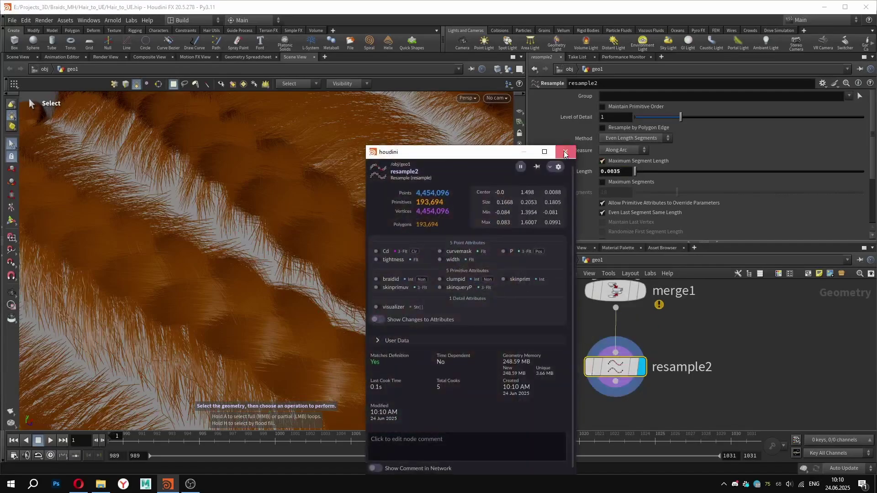
{"action": "left_click", "coordinate": [566, 155]}
{"action": "right_click_drag", "start_coordinate": [275, 205], "coordinate": [152, 221], "text": "alt"}
{"action": "left_click_drag", "start_coordinate": [152, 221], "coordinate": [356, 190], "text": "alt"}
{"action": "right_click_drag", "start_coordinate": [356, 191], "coordinate": [284, 211], "text": "alt"}
{"action": "left_click_drag", "start_coordinate": [284, 212], "coordinate": [257, 231], "text": "alt"}
{"action": "scroll", "coordinate": [364, 235], "scroll_direction": "up", "scroll_amount": 5}
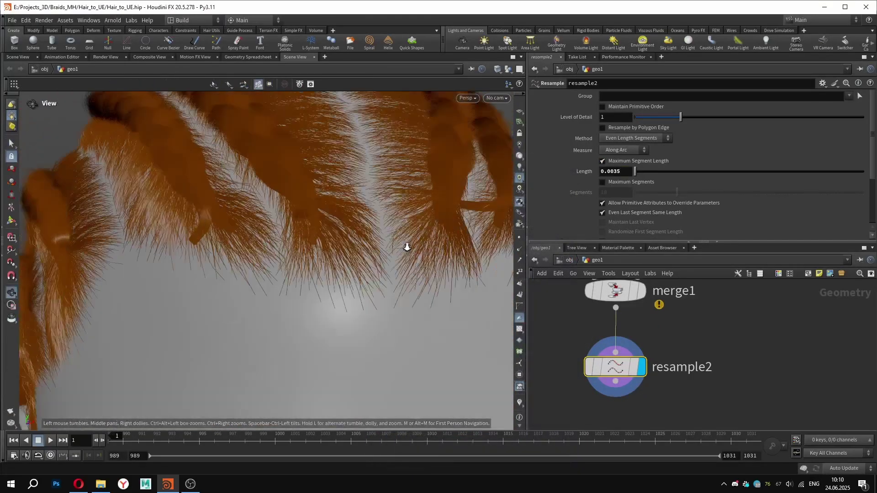
{"action": "left_click_drag", "start_coordinate": [364, 235], "coordinate": [186, 219], "text": "alt"}
{"action": "right_click_drag", "start_coordinate": [186, 219], "coordinate": [261, 227], "text": "alt"}
{"action": "left_click_drag", "start_coordinate": [260, 227], "coordinate": [249, 229], "text": "alt"}
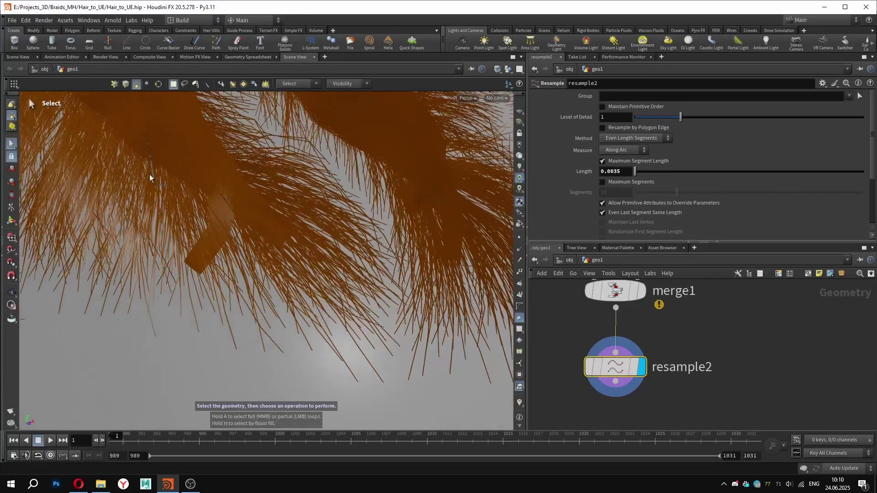
{"action": "right_click_drag", "start_coordinate": [203, 173], "coordinate": [139, 215], "text": "alt"}
Step: Taper the root end of mh_guide_fill1's Thickness Profile, adding a ramp point near the start and setting the first point's Value to 0.002
{"action": "scroll", "coordinate": [625, 391], "scroll_direction": "down", "scroll_amount": 5}
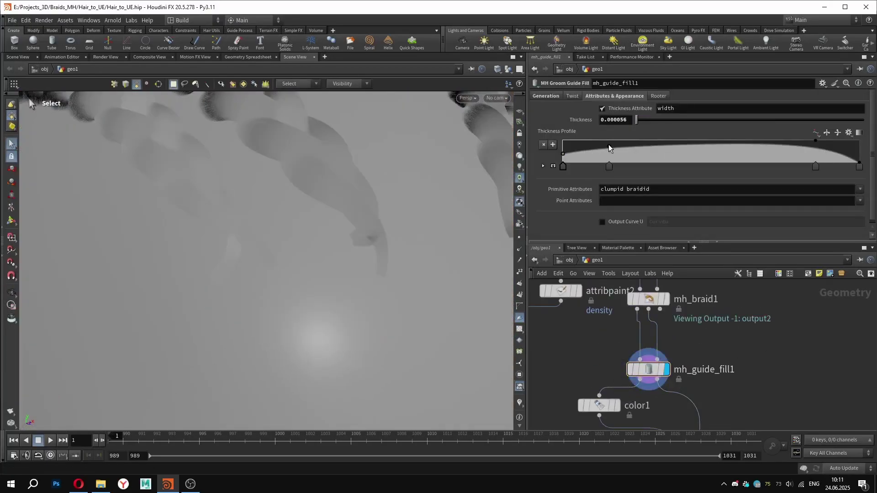
{"action": "left_click", "coordinate": [610, 146]}
{"action": "left_click_drag", "start_coordinate": [563, 154], "coordinate": [592, 158]}
{"action": "left_click", "coordinate": [566, 161]}
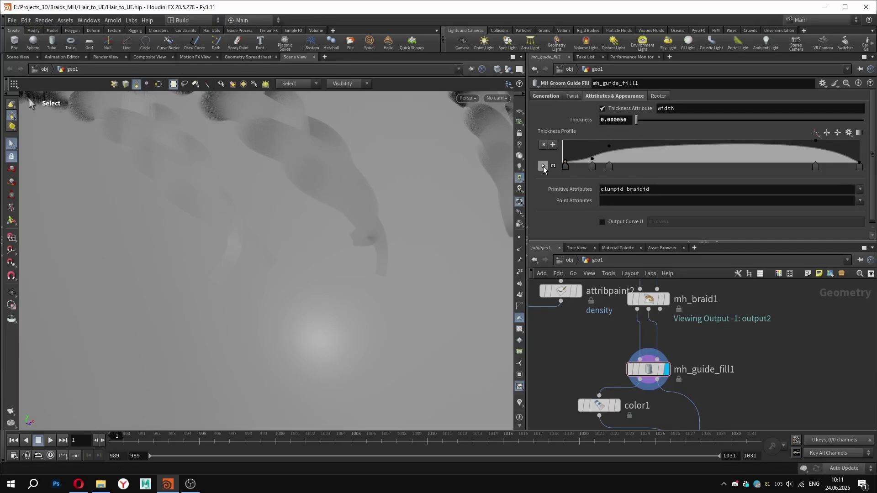
{"action": "left_click", "coordinate": [543, 166]}
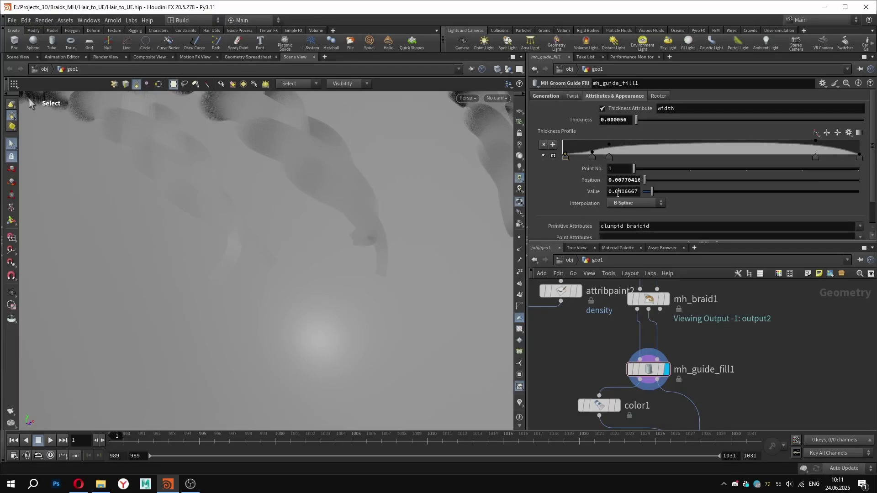
{"action": "type", "text": "02"}
{"action": "key", "text": "Return"}
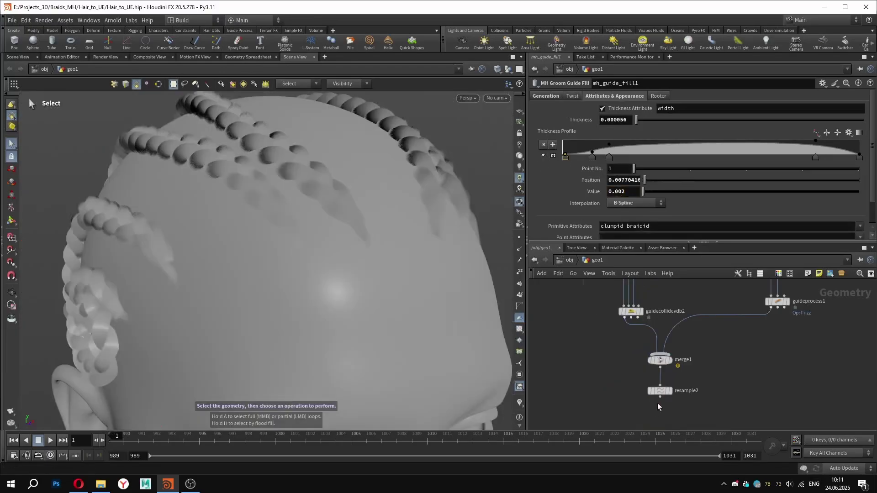
Step: Display resample2 and examine the thinned braid roots along the hairline from several angles
{"action": "scroll", "coordinate": [660, 402], "scroll_direction": "up", "scroll_amount": 3}
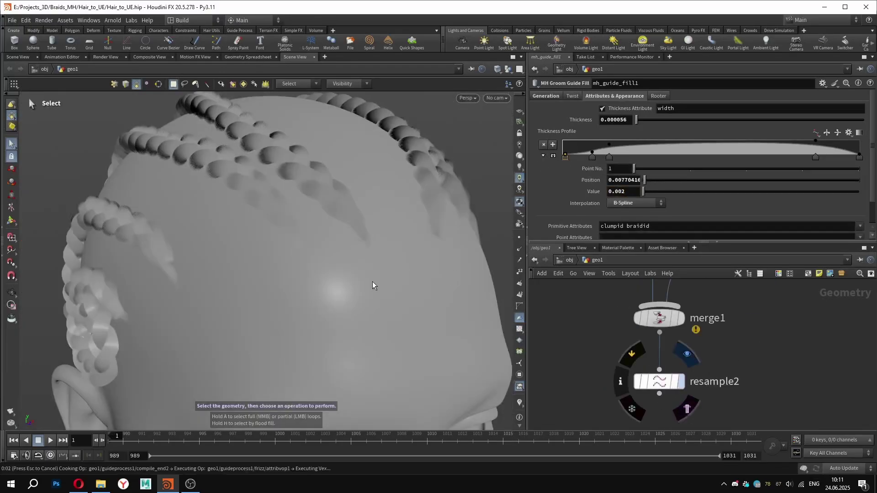
{"action": "right_click_drag", "start_coordinate": [405, 256], "coordinate": [550, 268], "text": "alt"}
{"action": "left_click_drag", "start_coordinate": [550, 268], "coordinate": [142, 250], "text": "alt"}
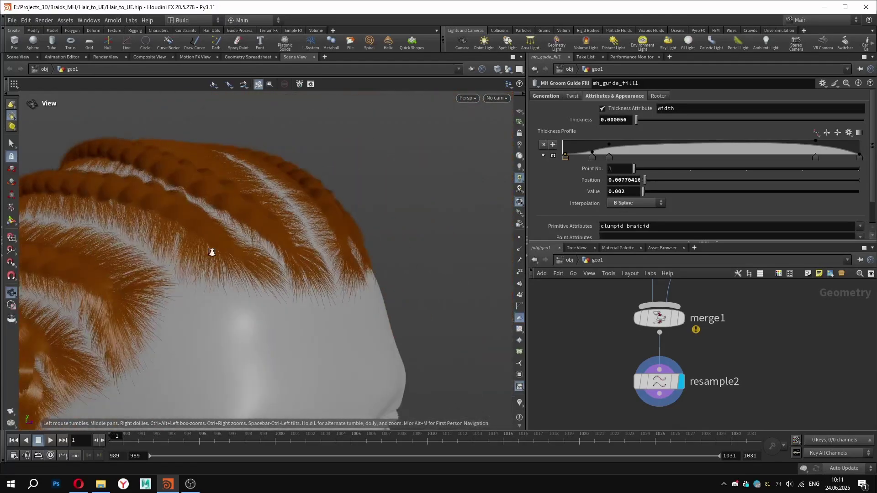
{"action": "right_click_drag", "start_coordinate": [142, 251], "coordinate": [69, 256], "text": "alt"}
{"action": "left_click_drag", "start_coordinate": [264, 245], "coordinate": [233, 254], "text": "alt"}
{"action": "scroll", "coordinate": [660, 311], "scroll_direction": "down", "scroll_amount": 3}
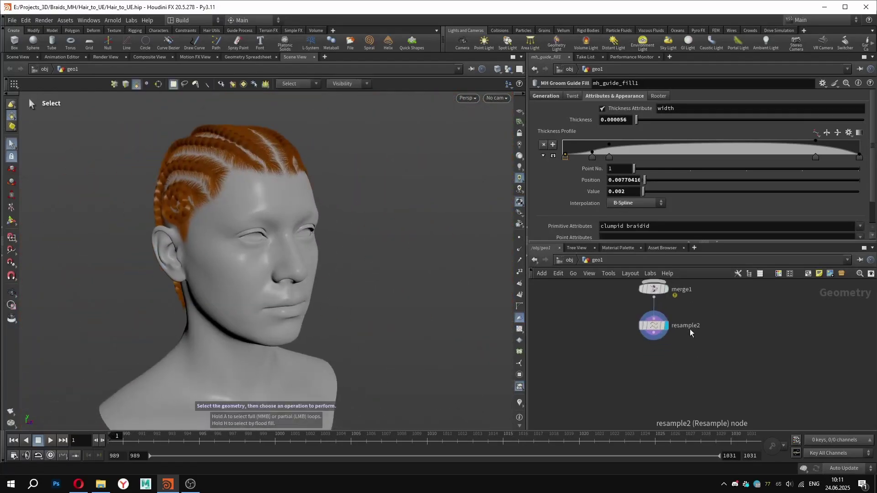
Step: Add an MH Groom Export node below resample2 and feed resample2 into its Strands input
{"action": "key", "text": "Tab"}
{"action": "mouse_move", "coordinate": [685, 353]}
{"action": "left_click", "coordinate": [516, 307]}
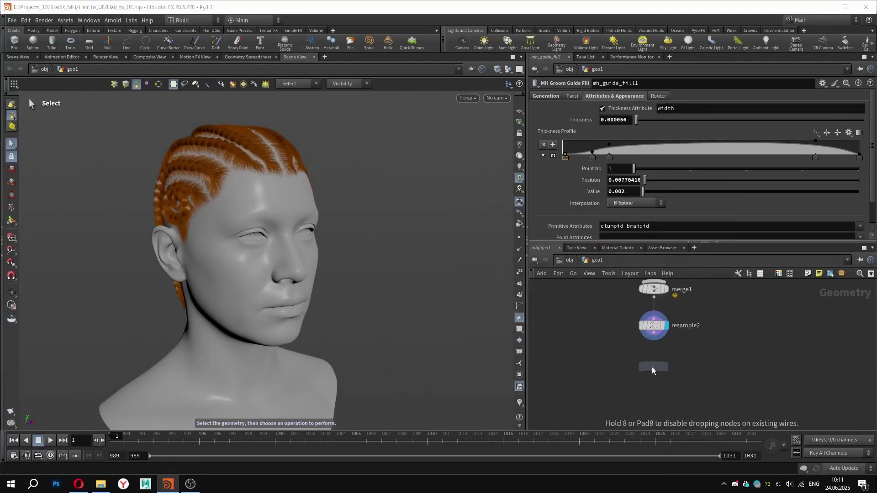
{"action": "left_click", "coordinate": [654, 366]}
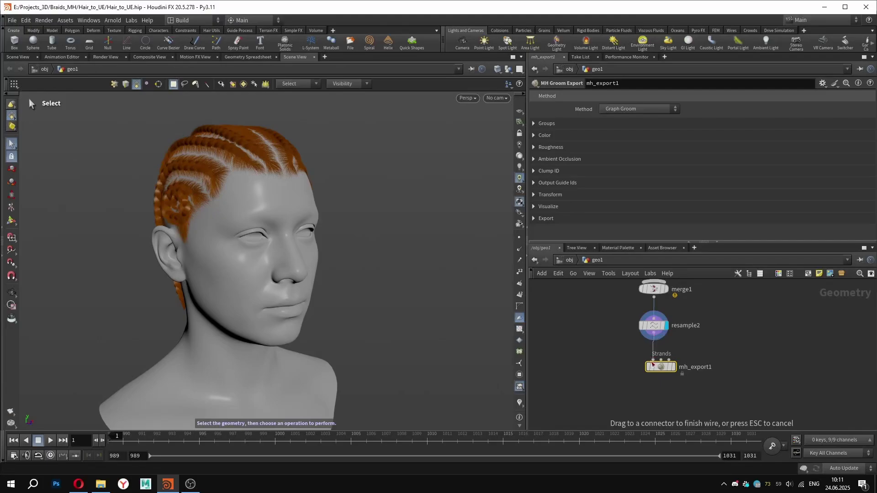
{"action": "scroll", "coordinate": [661, 369], "scroll_direction": "up", "scroll_amount": 2}
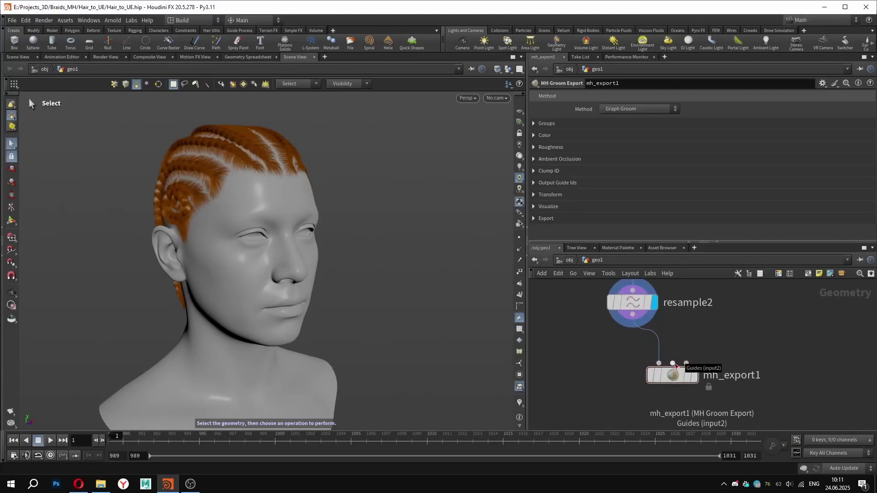
Step: Connect the head mesh from the upper network to mh_export1's Skin input and display mh_export1
{"action": "key", "text": "Escape"}
{"action": "left_click_drag", "start_coordinate": [202, 151], "coordinate": [306, 191]}
{"action": "mouse_move", "coordinate": [235, 169]}
{"action": "left_mouse_down", "text": "alt"}
{"action": "mouse_move", "coordinate": [355, 202]}
{"action": "mouse_move", "coordinate": [294, 202]}
{"action": "mouse_move", "coordinate": [235, 177]}
{"action": "left_mouse_up", "text": "alt"}
{"action": "mouse_move", "coordinate": [673, 378]}
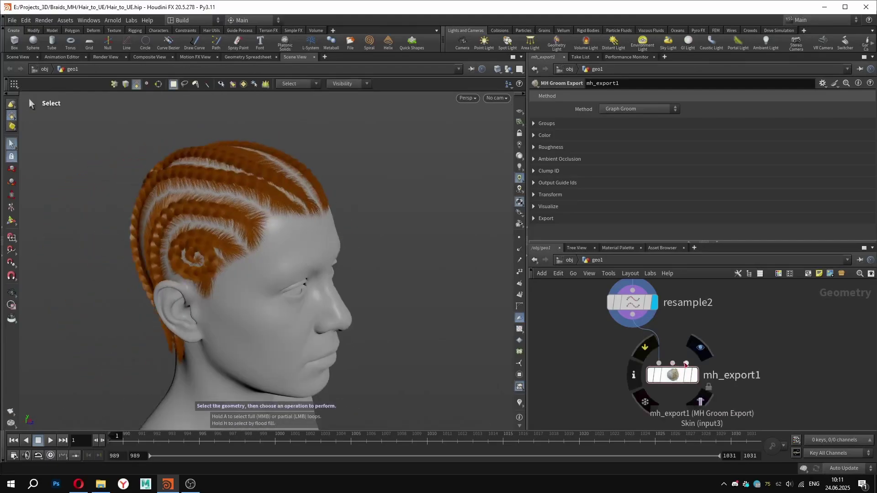
{"action": "left_click", "coordinate": [685, 363]}
{"action": "scroll", "coordinate": [686, 352], "scroll_direction": "down", "scroll_amount": 6}
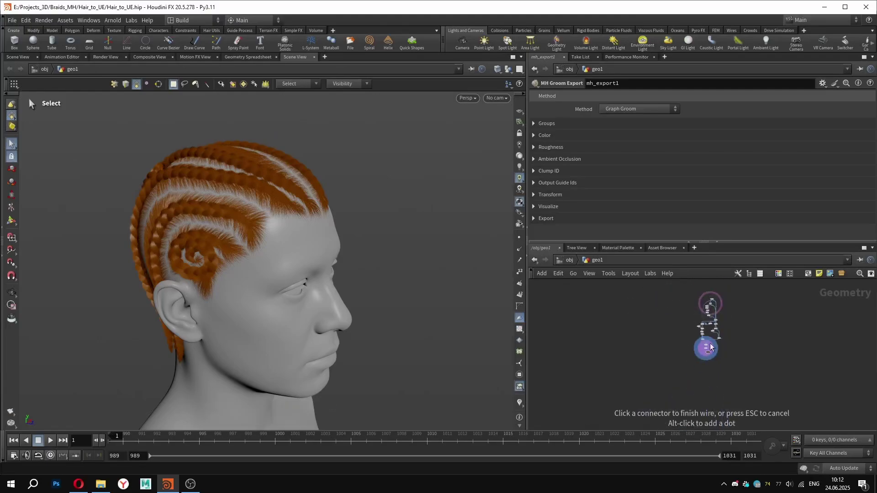
{"action": "left_click", "coordinate": [700, 323]}
{"action": "left_click", "coordinate": [708, 339]}
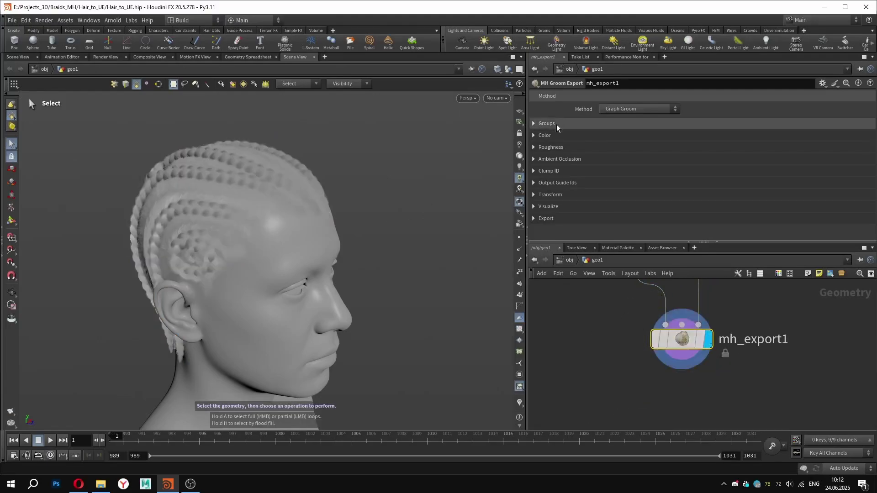
Step: Enable Output Groups on mh_export1 and open Group 0's settings
{"action": "left_click", "coordinate": [534, 124]}
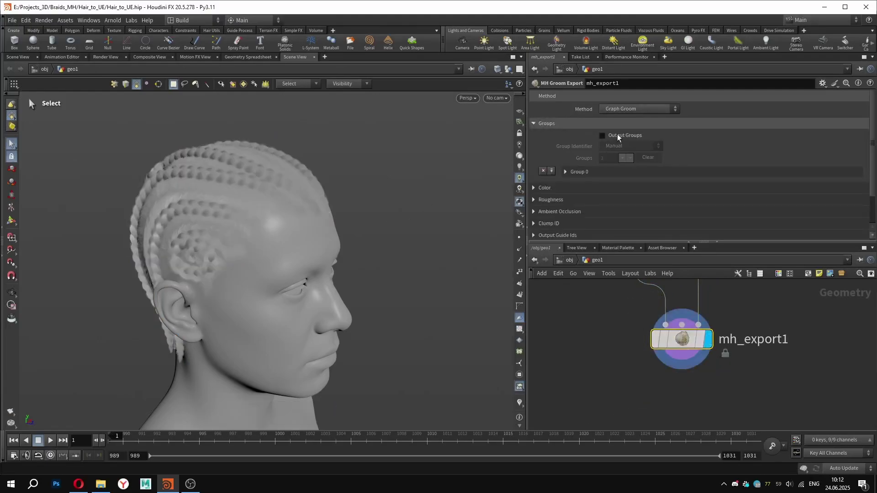
{"action": "left_click", "coordinate": [602, 135]}
{"action": "key", "text": "Escape"}
{"action": "left_click_drag", "start_coordinate": [333, 187], "coordinate": [379, 165]}
{"action": "key", "text": "s"}
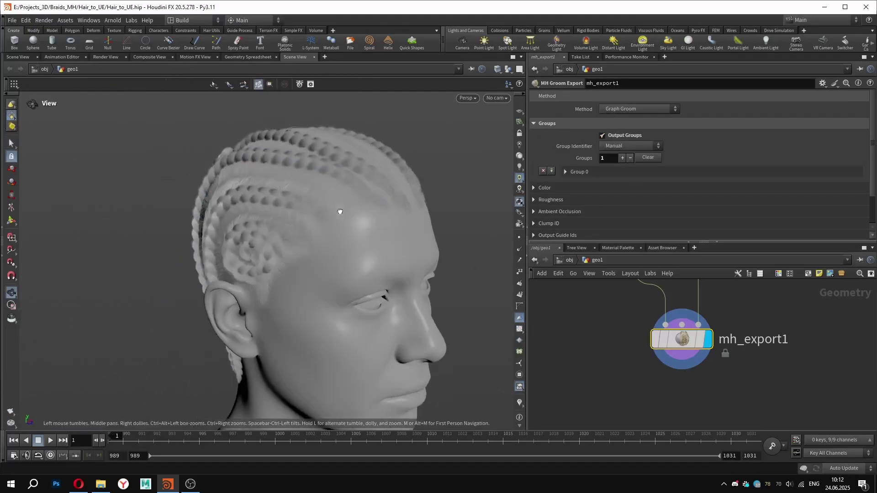
{"action": "left_click_drag", "start_coordinate": [340, 211], "coordinate": [402, 202], "text": "alt"}
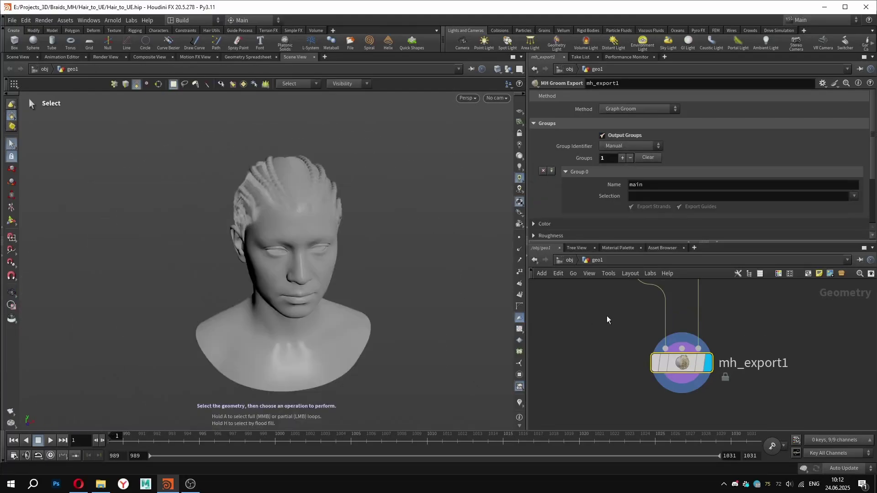
Step: Insert a Group Create node on the strands wire between resample2 and mh_export1
{"action": "key", "text": "Tab"}
{"action": "type", "text": "gr"}
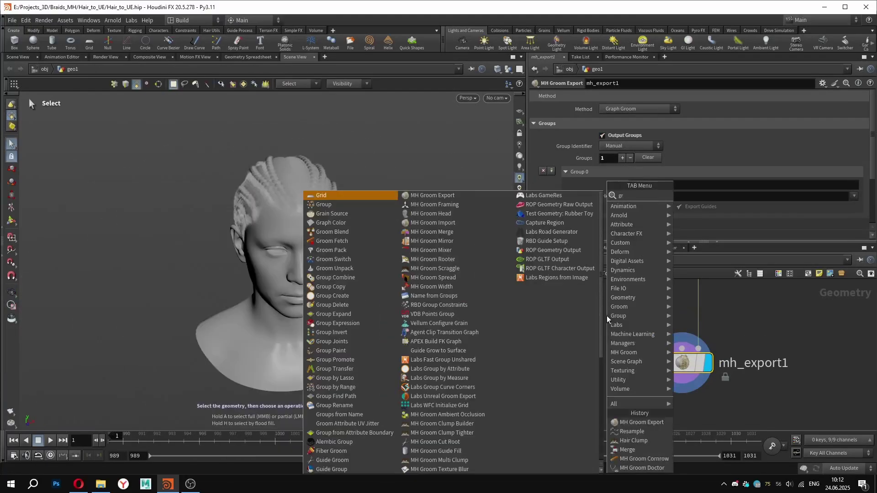
{"action": "type", "text": "oup"}
{"action": "left_click", "coordinate": [706, 222]}
{"action": "left_click", "coordinate": [666, 312]}
{"action": "left_click_drag", "start_coordinate": [665, 313], "coordinate": [635, 307]}
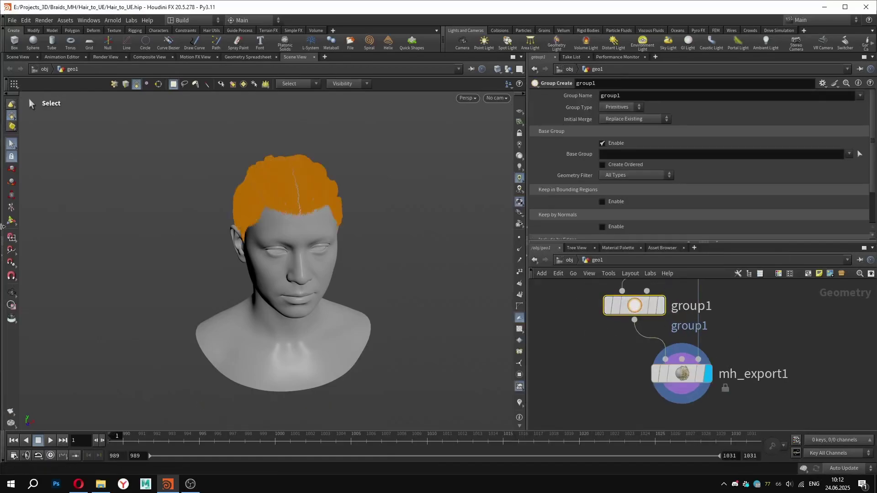
Step: Turn off group1's Base Group and enable Keep in Bounding Regions with an editable bounding box in the viewport
{"action": "left_click", "coordinate": [11, 221]}
{"action": "left_click", "coordinate": [603, 143]}
{"action": "left_click", "coordinate": [603, 168]}
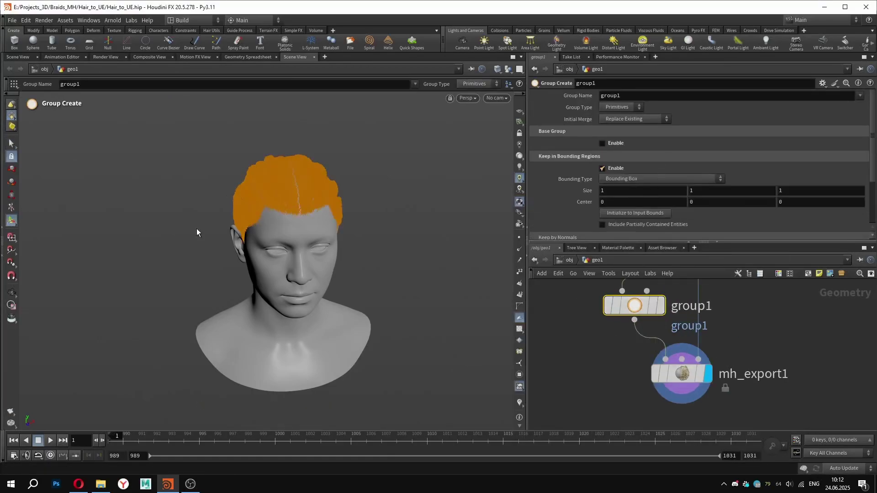
Step: Fit the group bounding box vertically around the hair, about 0.42 high and centred at about 1.478 in Y
{"action": "right_click_drag", "start_coordinate": [198, 233], "coordinate": [136, 251], "text": "alt"}
{"action": "middle_click_drag", "start_coordinate": [136, 250], "coordinate": [145, 177], "text": "alt"}
{"action": "left_click_drag", "start_coordinate": [330, 318], "coordinate": [282, 165]}
{"action": "left_click_drag", "start_coordinate": [275, 251], "coordinate": [283, 209]}
{"action": "middle_click_drag", "start_coordinate": [284, 211], "coordinate": [269, 298], "text": "alt"}
{"action": "right_click_drag", "start_coordinate": [269, 298], "coordinate": [320, 288], "text": "alt"}
{"action": "left_click_drag", "start_coordinate": [254, 138], "coordinate": [255, 208]}
{"action": "left_click_drag", "start_coordinate": [292, 228], "coordinate": [352, 321], "text": "alt"}
{"action": "right_click_drag", "start_coordinate": [352, 321], "coordinate": [316, 315], "text": "alt"}
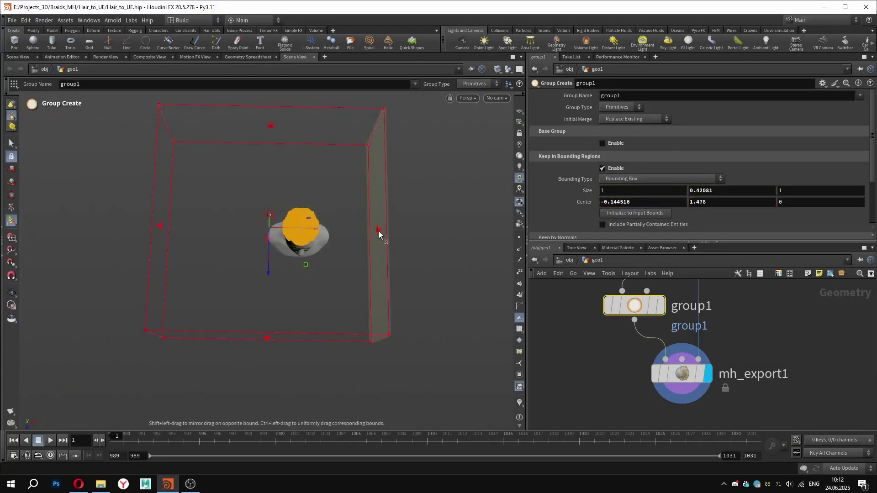
Step: Trim the bounding box at the middle parting to about 0.65 wide so it covers one hair half, and name the group right
{"action": "left_click_drag", "start_coordinate": [379, 235], "coordinate": [304, 230]}
{"action": "scroll", "coordinate": [319, 229], "scroll_direction": "up", "scroll_amount": 5}
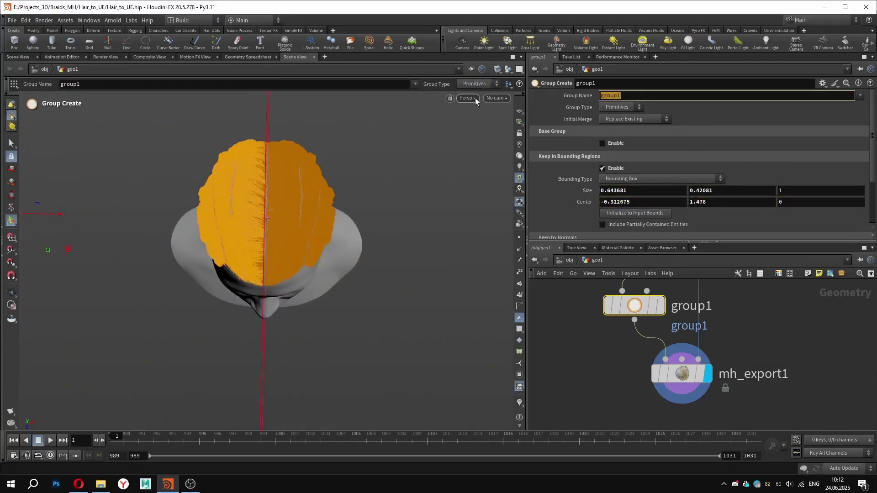
{"action": "type", "text": "ri"}
{"action": "type", "text": "ght"}
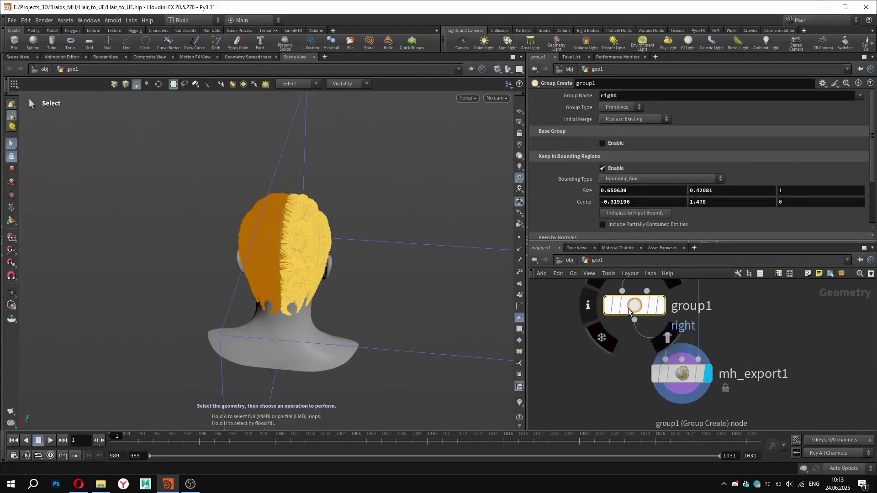
Step: Duplicate group1 into the chain, name the copy's group left, and move its bounding box to the other half, centred at about 0.315 in X
{"action": "left_click_drag", "start_coordinate": [634, 306], "coordinate": [639, 340]}
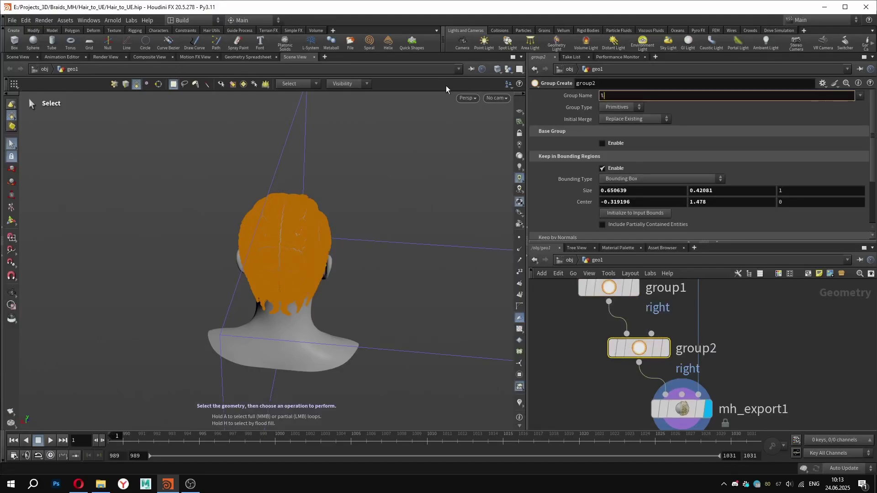
{"action": "scroll", "coordinate": [210, 195], "scroll_direction": "down", "scroll_amount": 5}
{"action": "key", "text": "Return"}
{"action": "left_click_drag", "start_coordinate": [273, 263], "coordinate": [125, 259]}
{"action": "key", "text": "Escape"}
{"action": "scroll", "coordinate": [233, 258], "scroll_direction": "up", "scroll_amount": 5}
{"action": "scroll", "coordinate": [620, 337], "scroll_direction": "down", "scroll_amount": 3}
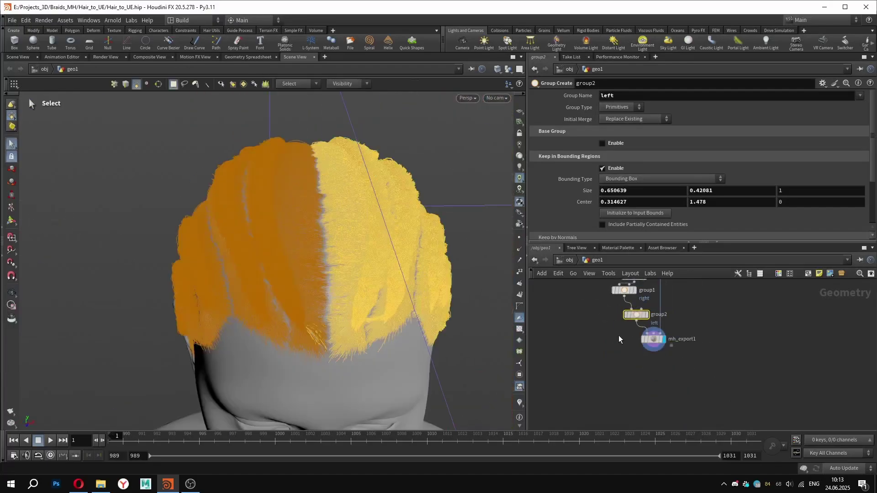
Step: Assign the left selection to mh_export1's Group 0 and name that group left
{"action": "scroll", "coordinate": [651, 341], "scroll_direction": "up", "scroll_amount": 3}
{"action": "left_click", "coordinate": [654, 337]}
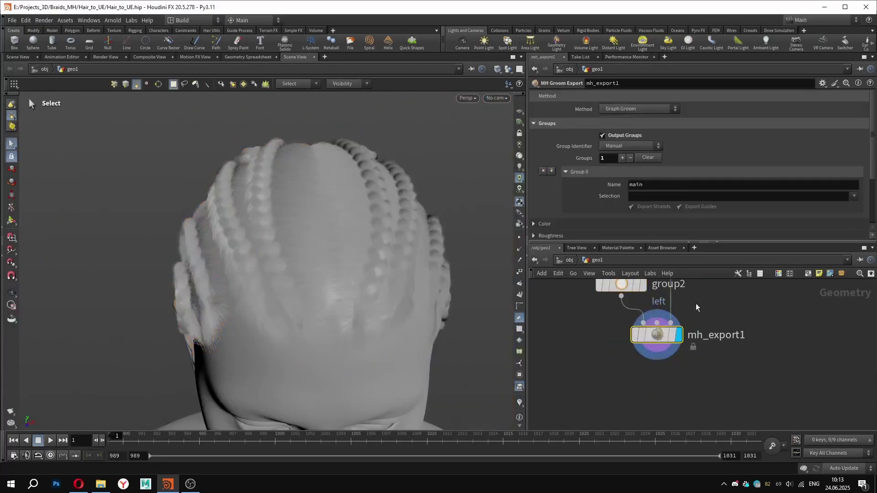
{"action": "left_click", "coordinate": [854, 196]}
{"action": "left_click", "coordinate": [859, 205]}
{"action": "left_click_drag", "start_coordinate": [661, 184], "coordinate": [517, 181]}
{"action": "type", "text": "left"}
{"action": "key", "text": "Return"}
Step: Add a second export group named right and assign the right selection to it
{"action": "left_click", "coordinate": [622, 158]}
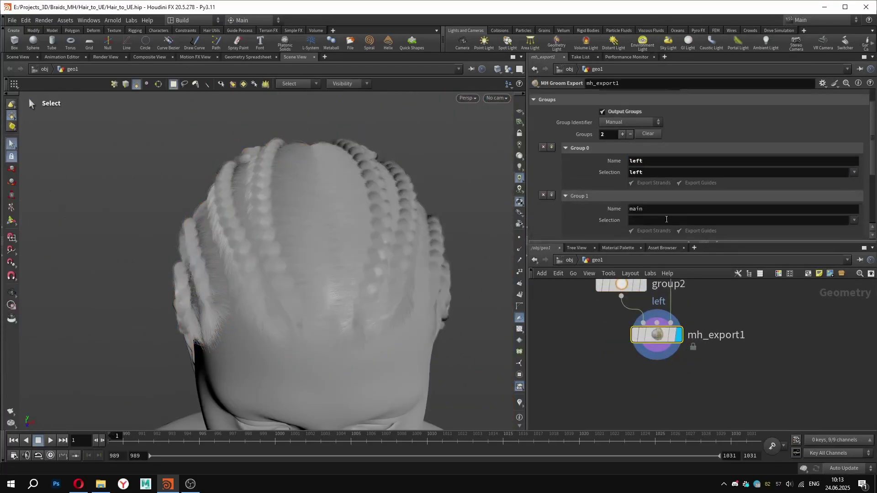
{"action": "left_click", "coordinate": [854, 220]}
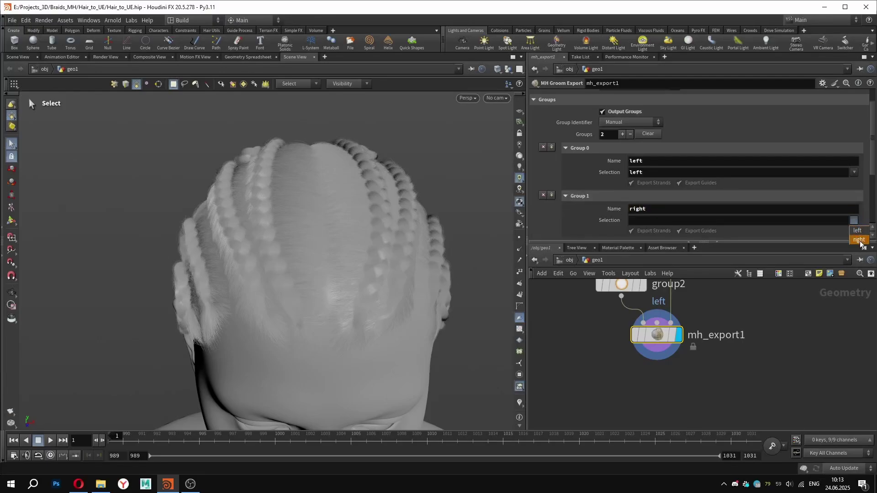
{"action": "left_click", "coordinate": [860, 240]}
Step: Enable Output Color on mh_export1 with the Cd colour attribute
{"action": "scroll", "coordinate": [632, 199], "scroll_direction": "down", "scroll_amount": 4}
{"action": "left_click", "coordinate": [542, 201]}
{"action": "scroll", "coordinate": [571, 192], "scroll_direction": "down", "scroll_amount": 2}
{"action": "left_click", "coordinate": [617, 178]}
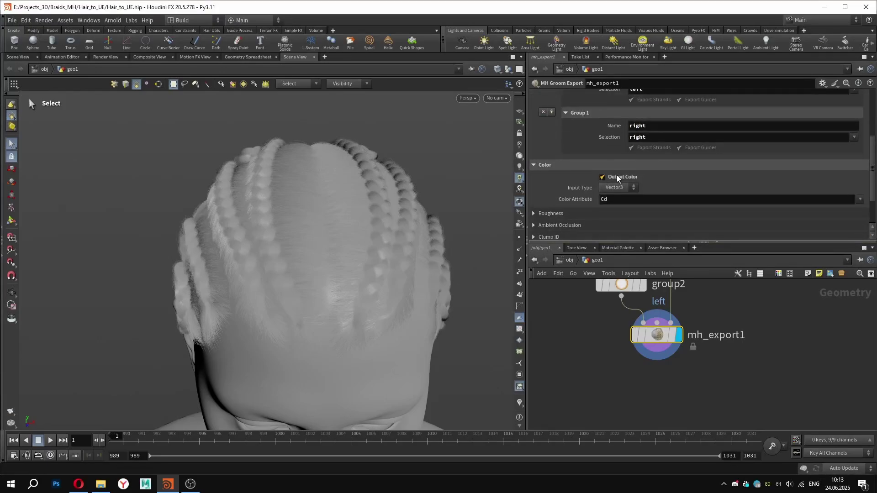
{"action": "scroll", "coordinate": [538, 224], "scroll_direction": "down", "scroll_amount": 5}
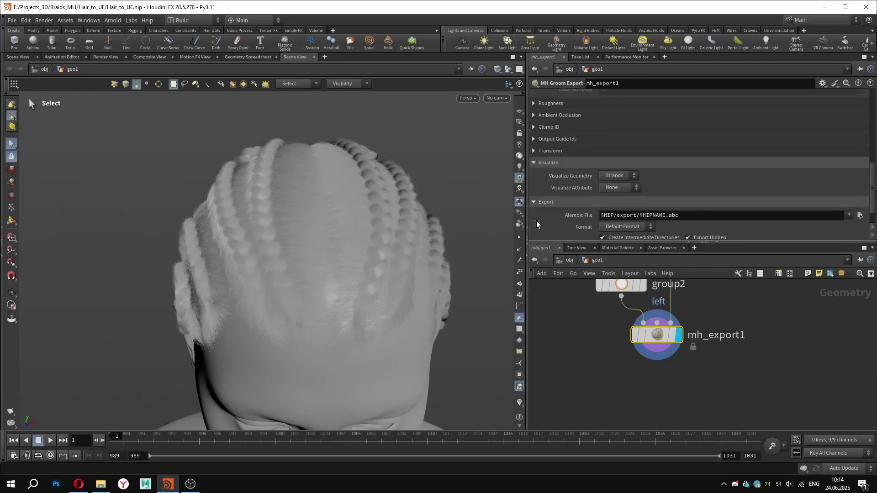
Step: Open mh_export1's Transform settings and choose Z-Up (Left Handed) as the Up Axis
{"action": "scroll", "coordinate": [537, 224], "scroll_direction": "down", "scroll_amount": 1}
{"action": "left_click", "coordinate": [553, 122]}
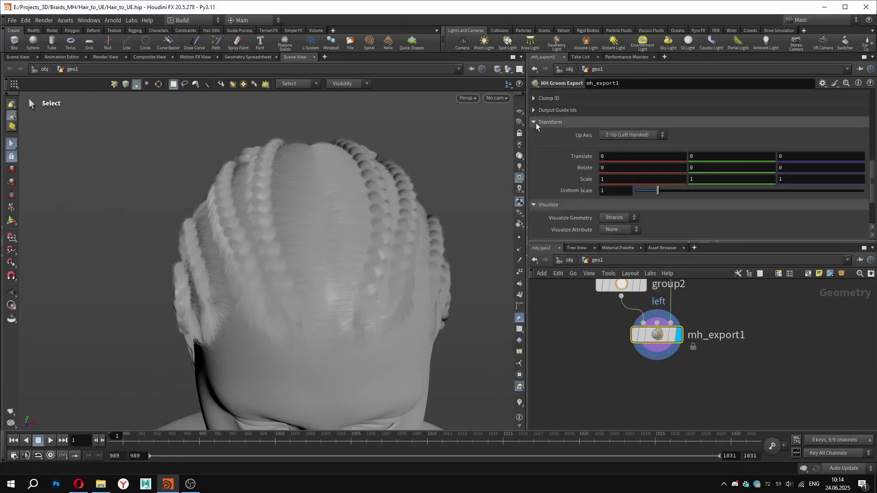
{"action": "left_click", "coordinate": [633, 135]}
{"action": "left_click", "coordinate": [625, 154]}
{"action": "key", "text": "Escape"}
{"action": "left_click_drag", "start_coordinate": [196, 256], "coordinate": [268, 229]}
{"action": "right_click_drag", "start_coordinate": [268, 229], "coordinate": [152, 220]}
{"action": "left_click_drag", "start_coordinate": [153, 219], "coordinate": [73, 188], "text": "alt"}
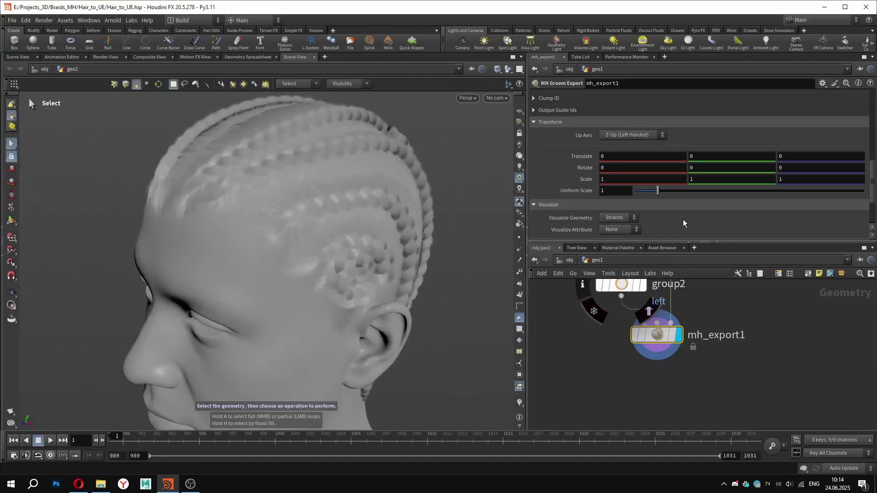
Step: Set mh_export1's Uniform Scale to 100
{"action": "scroll", "coordinate": [684, 223], "scroll_direction": "down", "scroll_amount": 2}
{"action": "left_click", "coordinate": [614, 145]}
{"action": "key", "text": "Return"}
{"action": "right_click_drag", "start_coordinate": [298, 232], "coordinate": [234, 237], "text": "alt"}
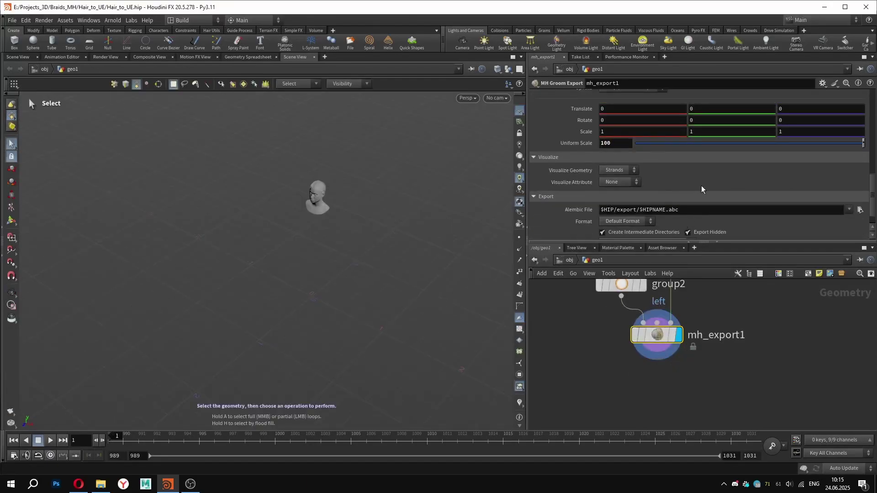
Step: Set the export's Alembic File path to $HIP/alembic/GM_Hair_test.abc
{"action": "scroll", "coordinate": [706, 191], "scroll_direction": "down", "scroll_amount": 1}
{"action": "left_click", "coordinate": [860, 187]}
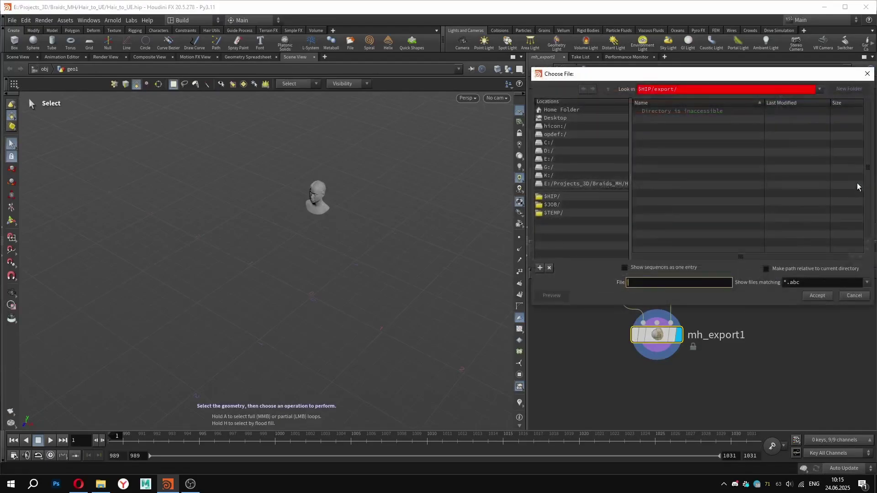
{"action": "left_click", "coordinate": [554, 198]}
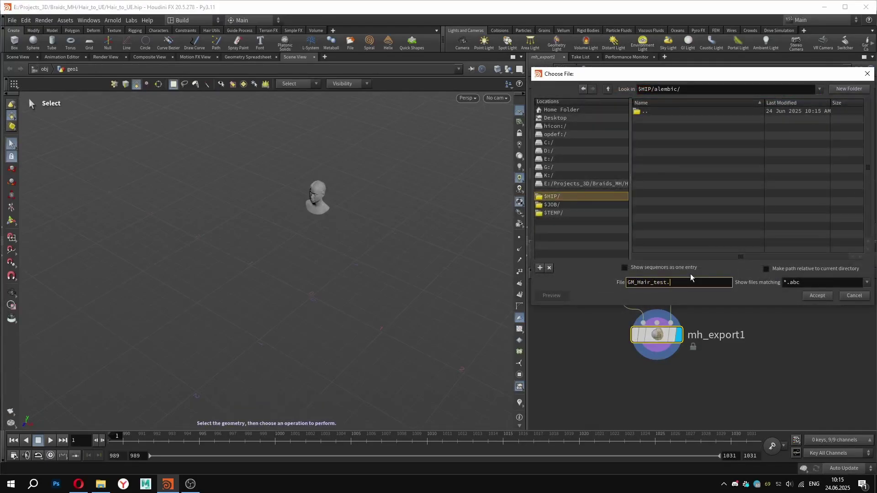
{"action": "left_click", "coordinate": [818, 296]}
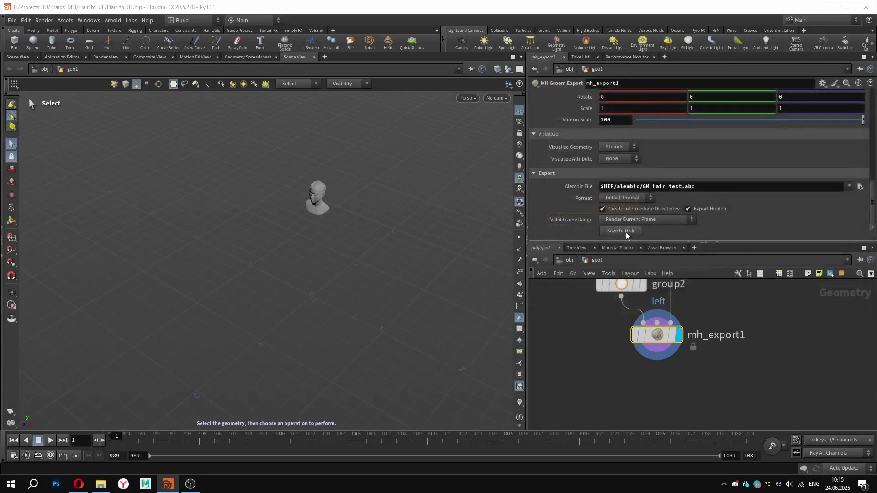
{"action": "left_click_drag", "start_coordinate": [273, 207], "coordinate": [303, 198], "text": "alt"}
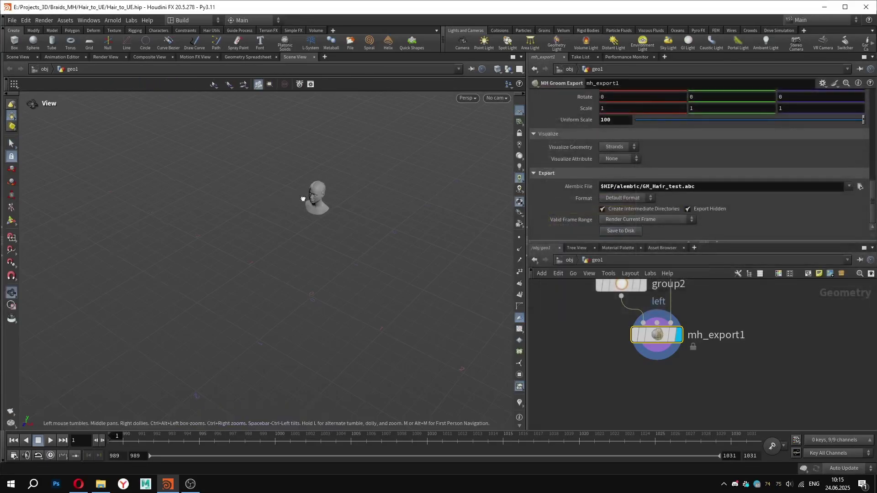
{"action": "middle_click_drag", "start_coordinate": [303, 198], "coordinate": [333, 289], "text": "alt"}
{"action": "right_click_drag", "start_coordinate": [333, 289], "coordinate": [460, 283], "text": "alt"}
{"action": "left_click_drag", "start_coordinate": [461, 283], "coordinate": [254, 319], "text": "alt"}
{"action": "key", "text": "s"}
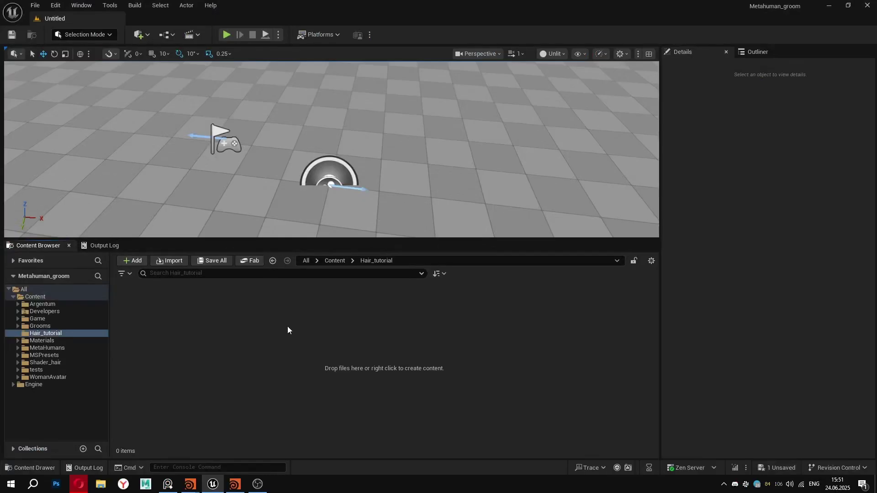
{"action": "right_click", "coordinate": [184, 317]}
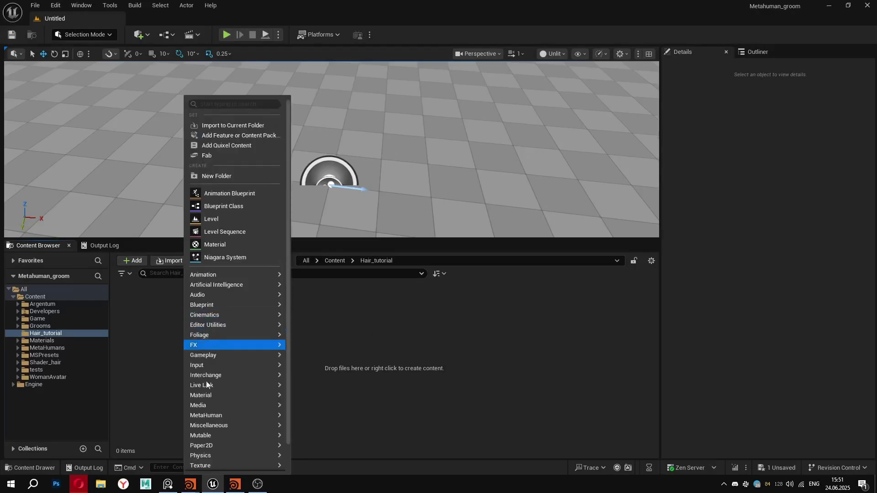
{"action": "mouse_move", "coordinate": [205, 417]}
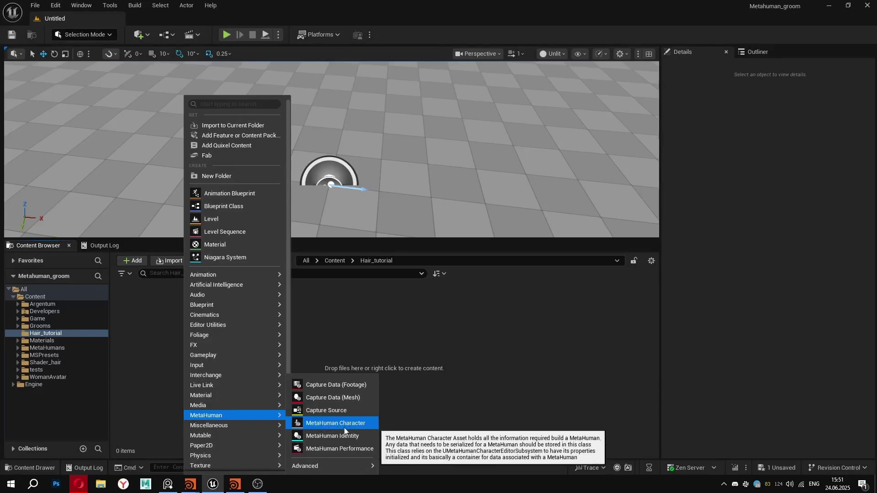
{"action": "left_click", "coordinate": [355, 335]}
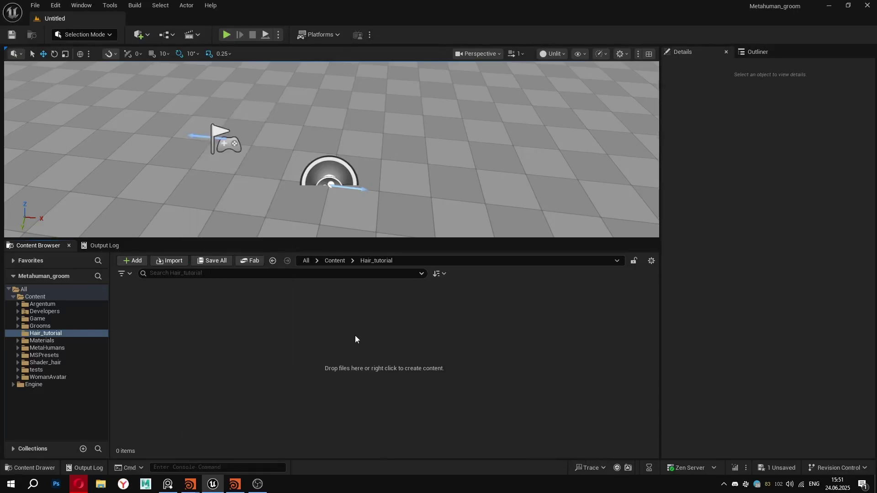
Step: Open the ManAvatar MetaHuman from the Content folder and examine its Body and Head editing sections
{"action": "left_click", "coordinate": [48, 298]}
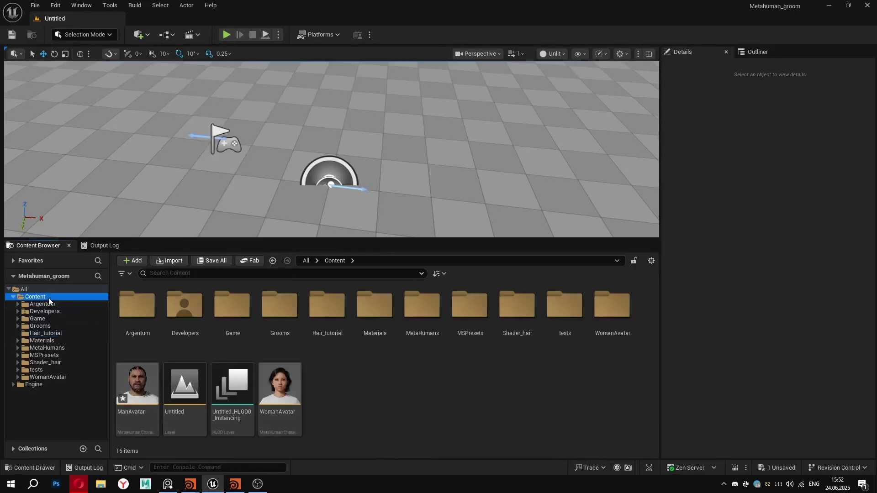
{"action": "double_click", "coordinate": [138, 384]}
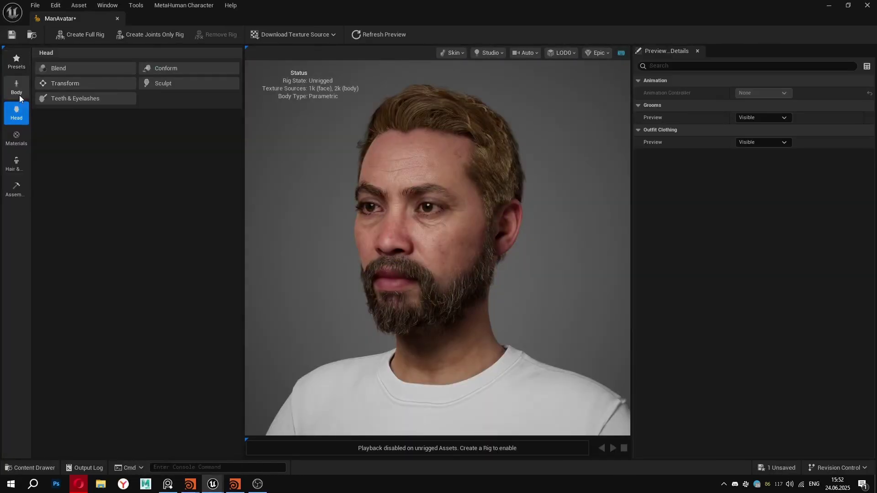
{"action": "left_click", "coordinate": [20, 88]}
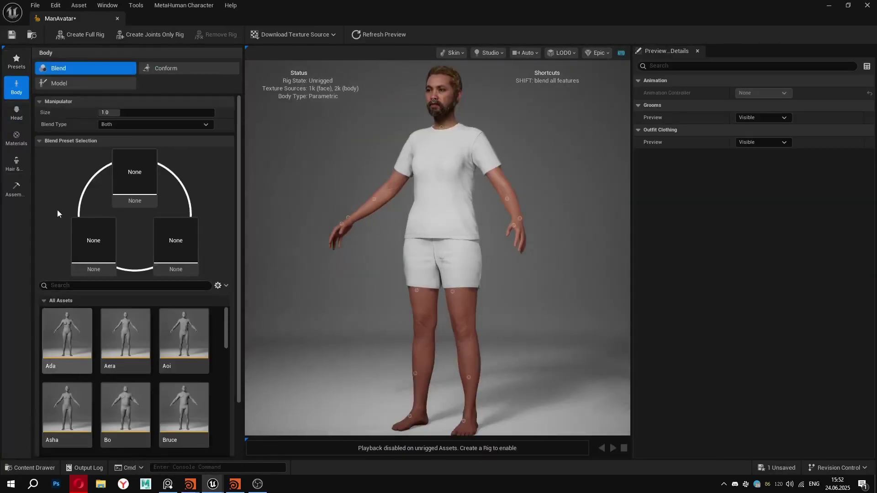
{"action": "left_click", "coordinate": [18, 111]}
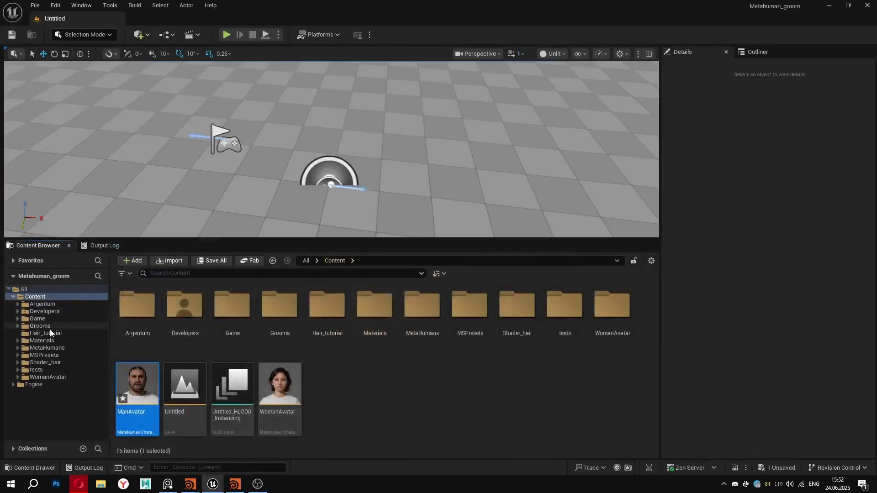
Step: Open the Hair_tutorial content folder and search the project's plugins for groom
{"action": "left_click", "coordinate": [50, 332]}
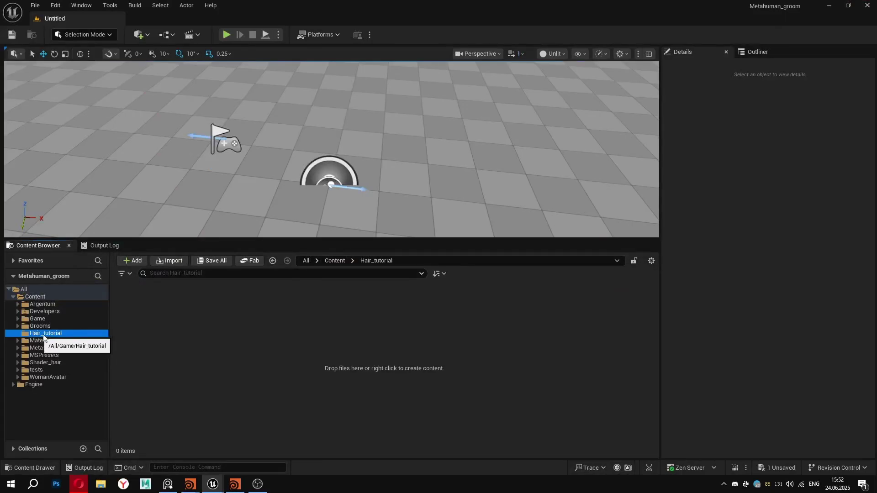
{"action": "left_click", "coordinate": [55, 5]}
{"action": "left_click", "coordinate": [90, 159]}
{"action": "type", "text": "groom"}
{"action": "left_click", "coordinate": [809, 35]}
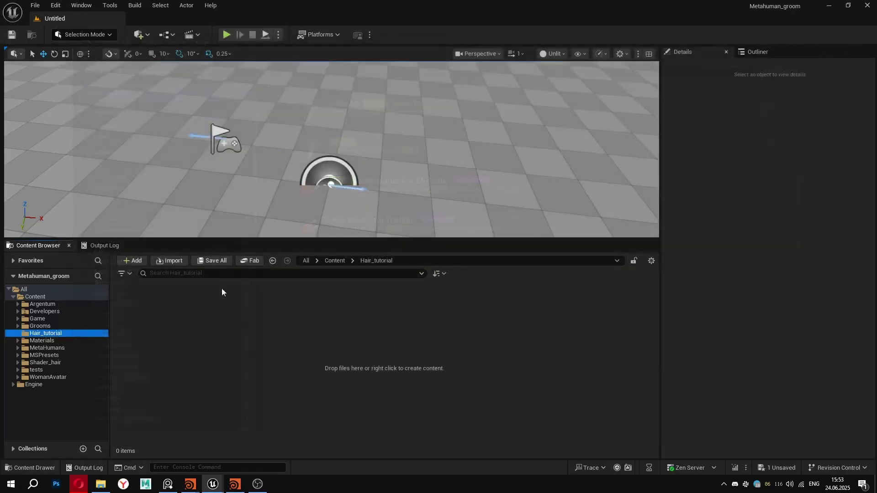
Step: Import all of GM_Hair_test_02.abc from the alembic folder into Hair_tutorial as a groom, reviewing both of its groups in the import options
{"action": "left_click", "coordinate": [101, 484]}
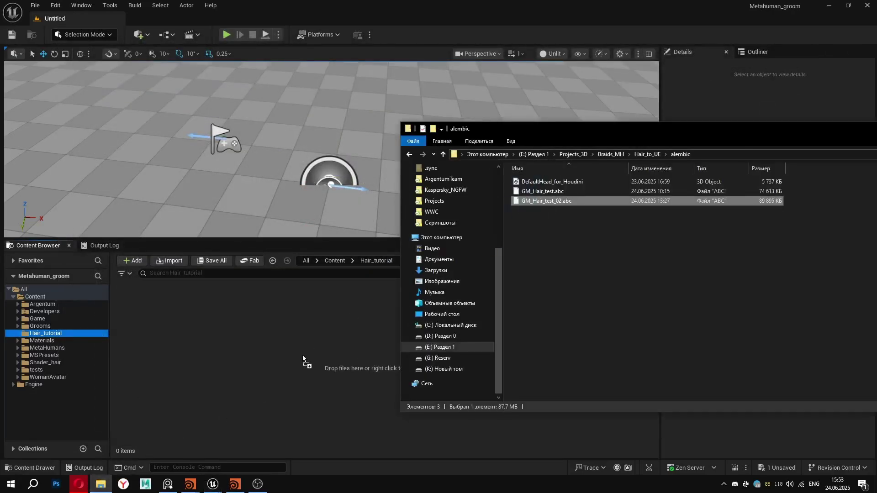
{"action": "left_click", "coordinate": [336, 3]}
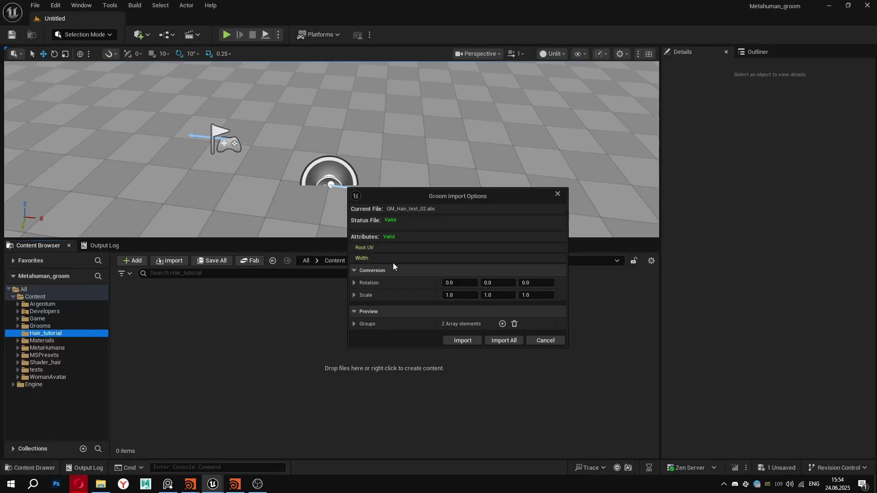
{"action": "left_click", "coordinate": [354, 324]}
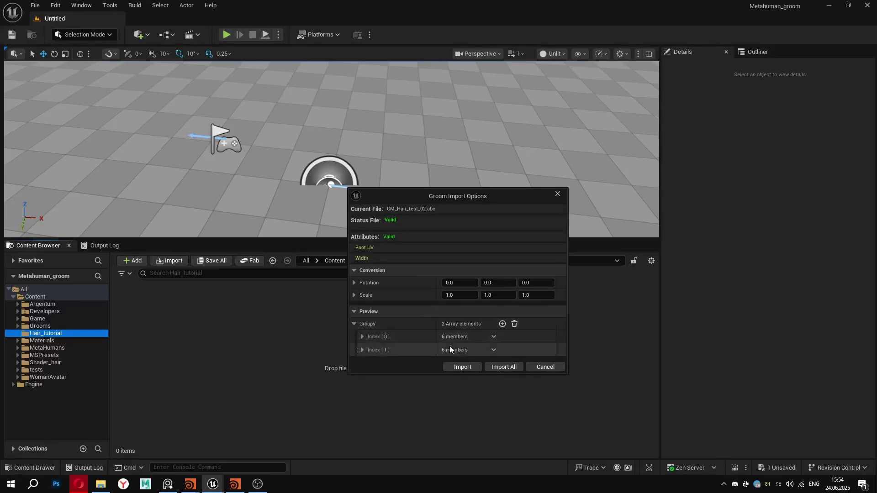
{"action": "left_click", "coordinate": [363, 337]}
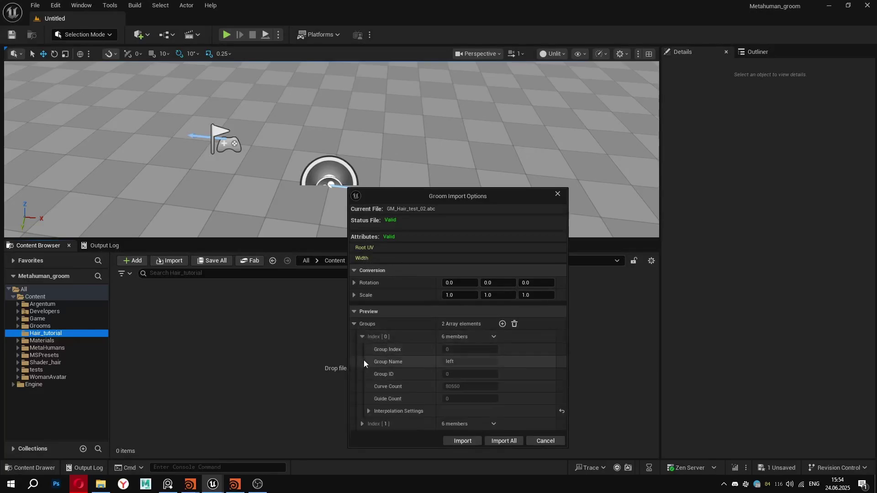
{"action": "left_click", "coordinate": [361, 423]}
{"action": "left_click_drag", "start_coordinate": [481, 199], "coordinate": [477, 100]}
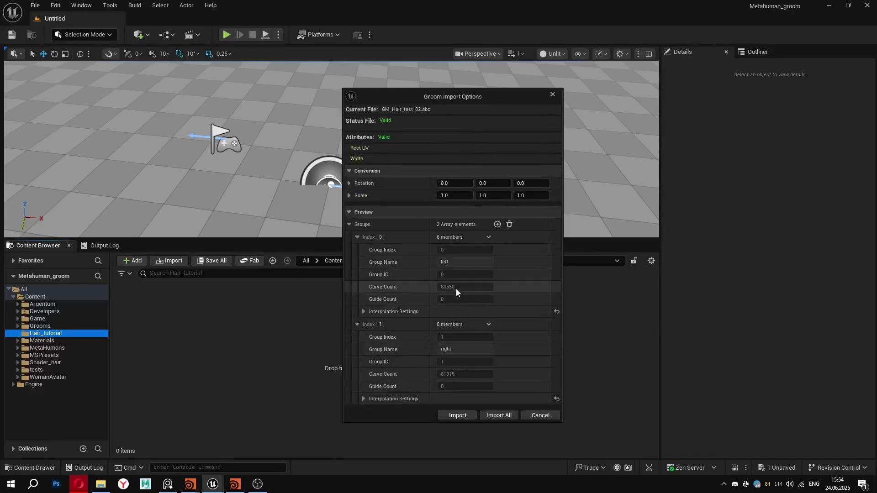
{"action": "left_click", "coordinate": [498, 416]}
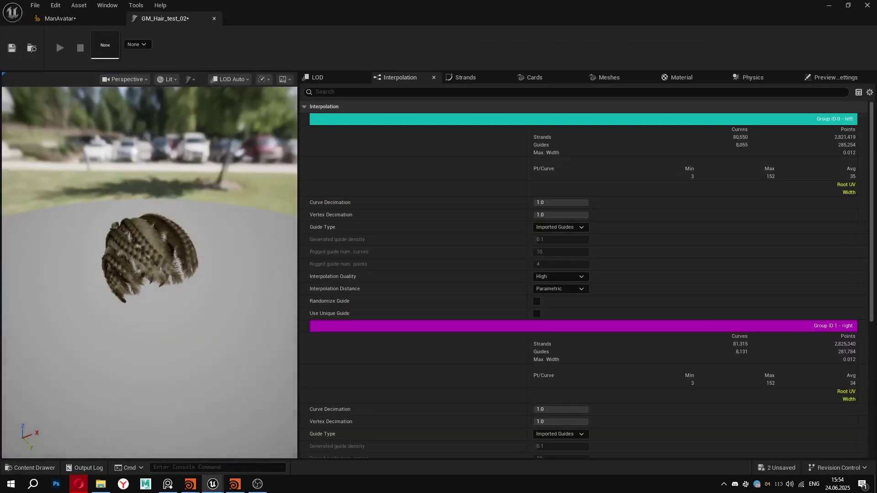
Step: Add a material slot using MID_MI_Hair_49 to the GM_Hair_test_02 groom, save the asset and close its editor
{"action": "mouse_move", "coordinate": [196, 240]}
{"action": "right_mouse_down"}
{"action": "mouse_move", "coordinate": [229, 274]}
{"action": "mouse_move", "coordinate": [195, 239]}
{"action": "right_mouse_up"}
{"action": "left_click_drag", "start_coordinate": [196, 239], "coordinate": [379, 214]}
{"action": "left_click_drag", "start_coordinate": [272, 240], "coordinate": [297, 240]}
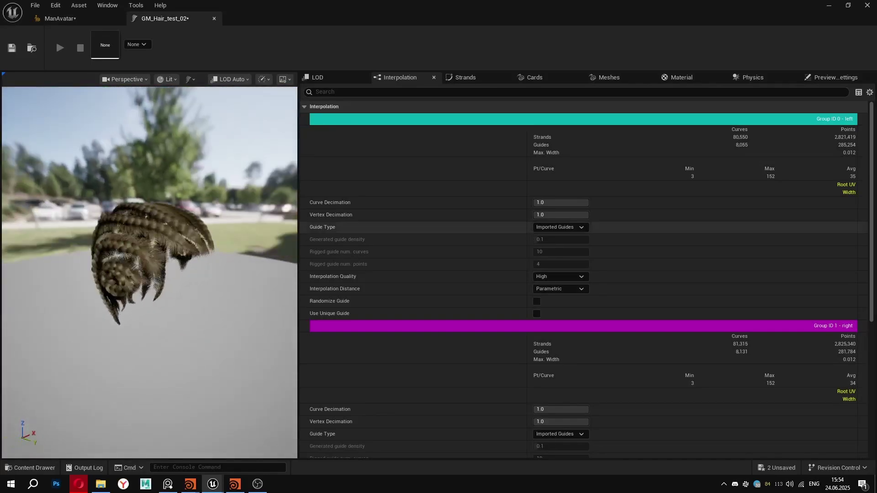
{"action": "left_click", "coordinate": [682, 77]}
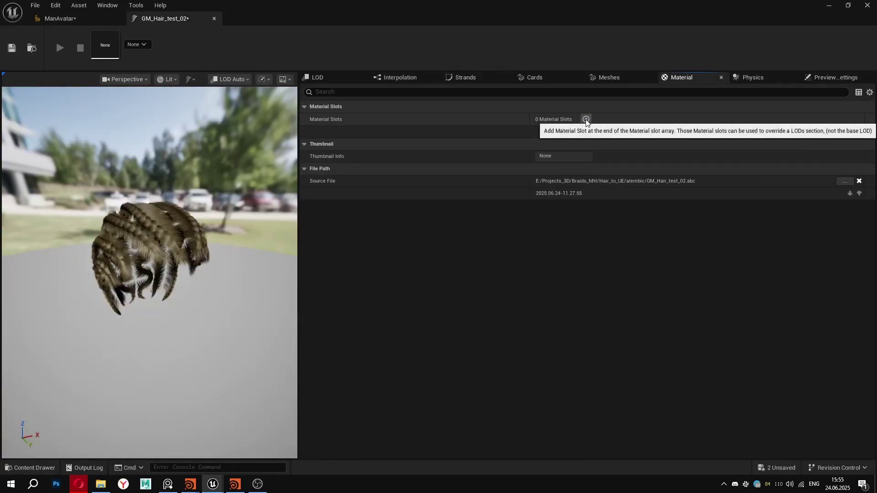
{"action": "left_click", "coordinate": [657, 133]}
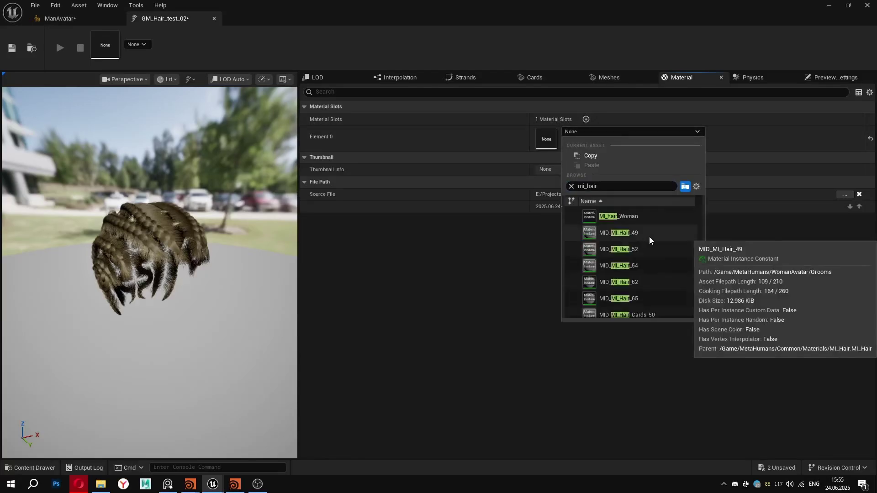
{"action": "left_click", "coordinate": [649, 237]}
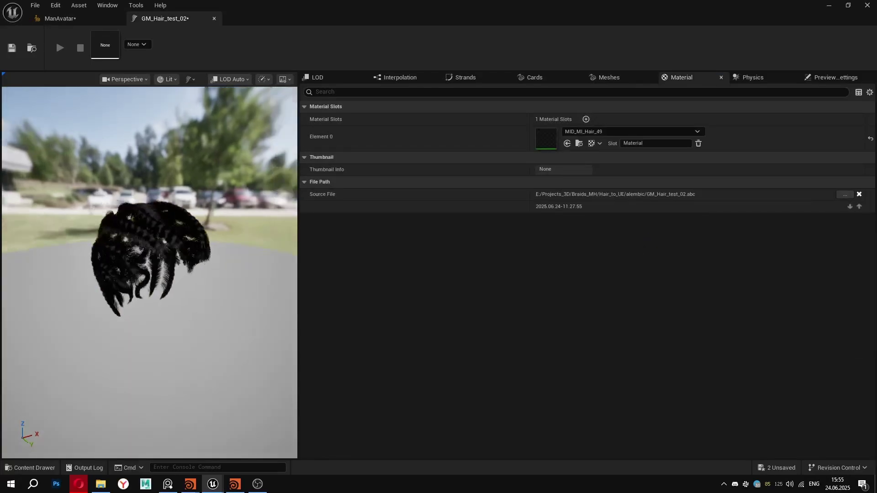
{"action": "key", "text": "ctrl+s"}
{"action": "left_click", "coordinate": [214, 19]}
{"action": "left_click", "coordinate": [830, 6]}
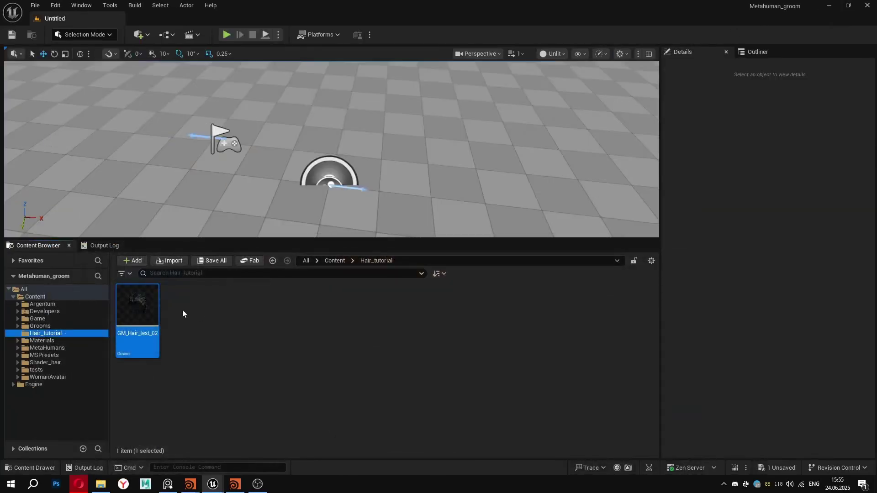
Step: Import SM_Head.fbx into the Hair_tutorial folder with Force All Mesh as Type set to Skeletal Mesh
{"action": "mouse_move", "coordinate": [141, 298]}
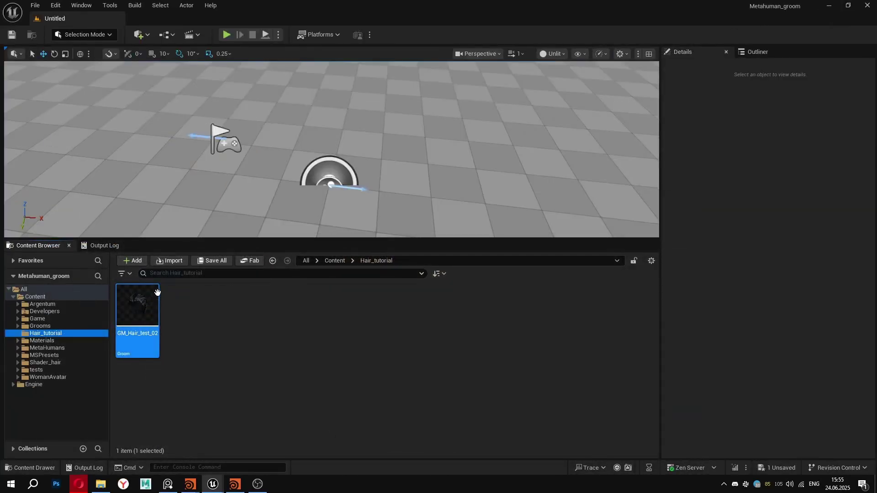
{"action": "mouse_move", "coordinate": [157, 322]}
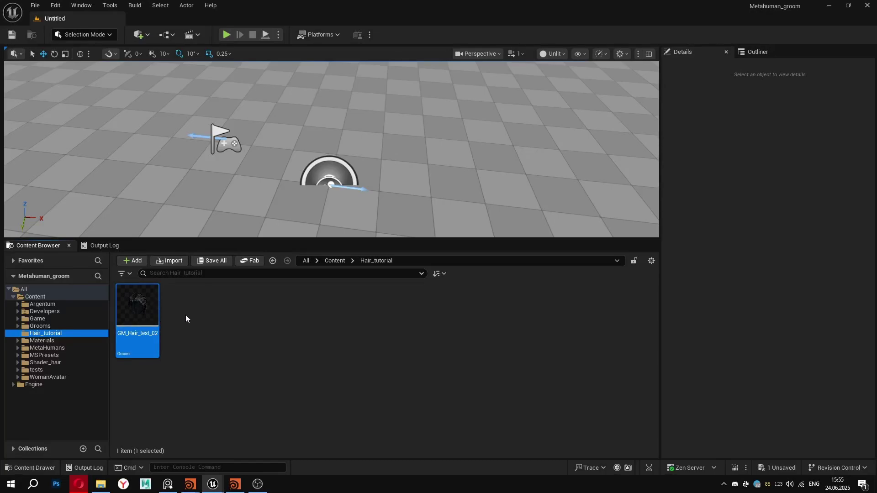
{"action": "left_click", "coordinate": [94, 487]}
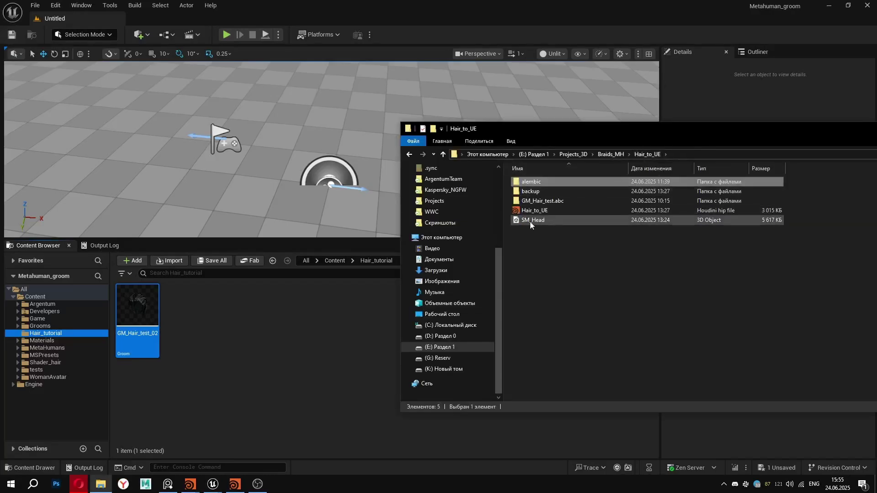
{"action": "left_click_drag", "start_coordinate": [528, 221], "coordinate": [215, 353]}
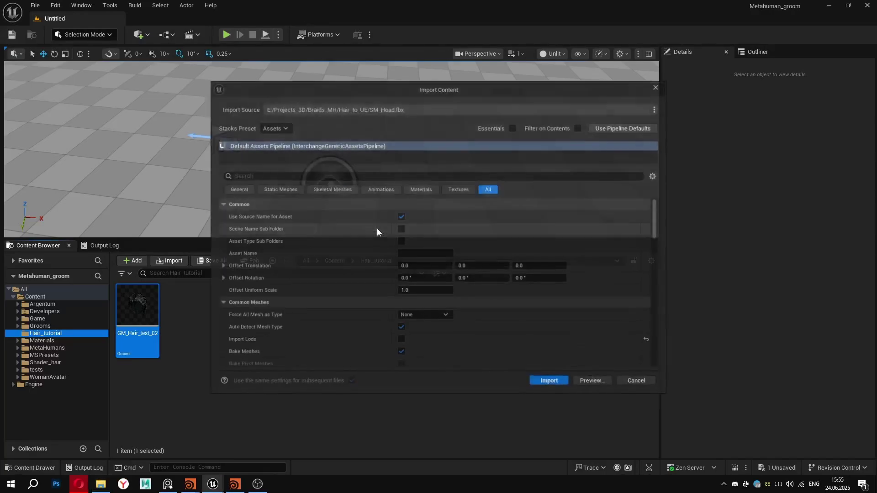
{"action": "left_click", "coordinate": [416, 315]}
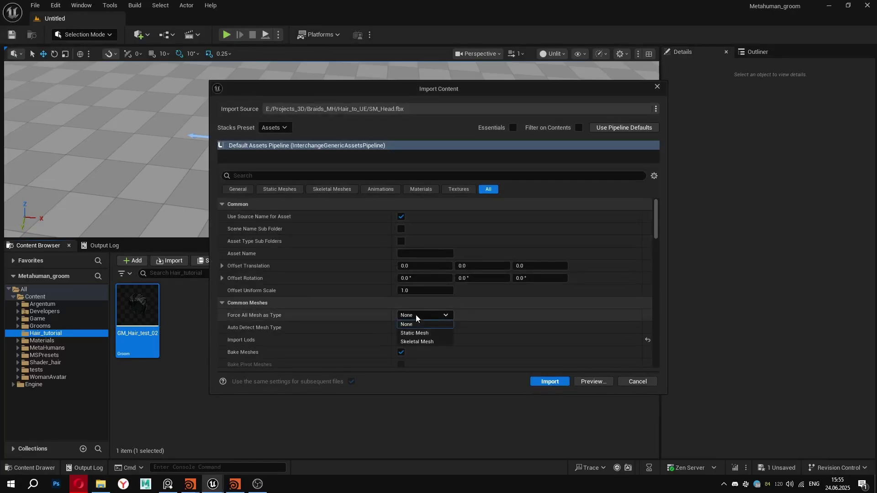
{"action": "left_click", "coordinate": [423, 342]}
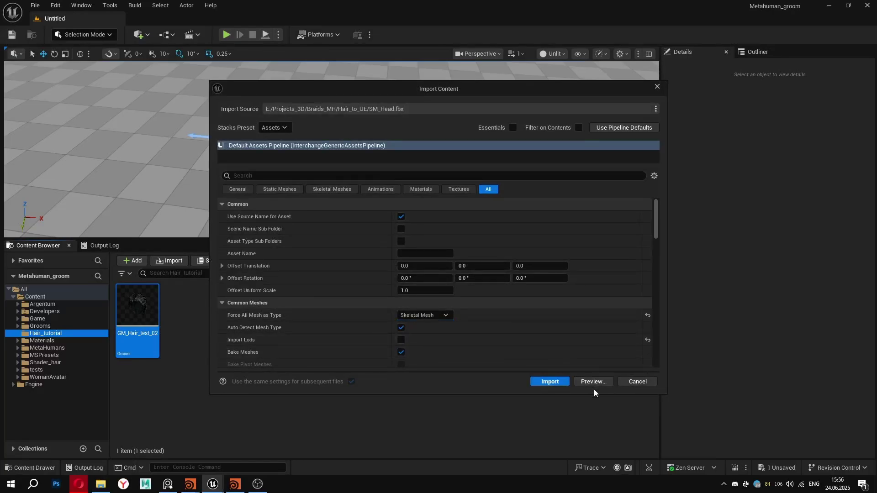
{"action": "left_click_drag", "start_coordinate": [656, 227], "coordinate": [659, 246]}
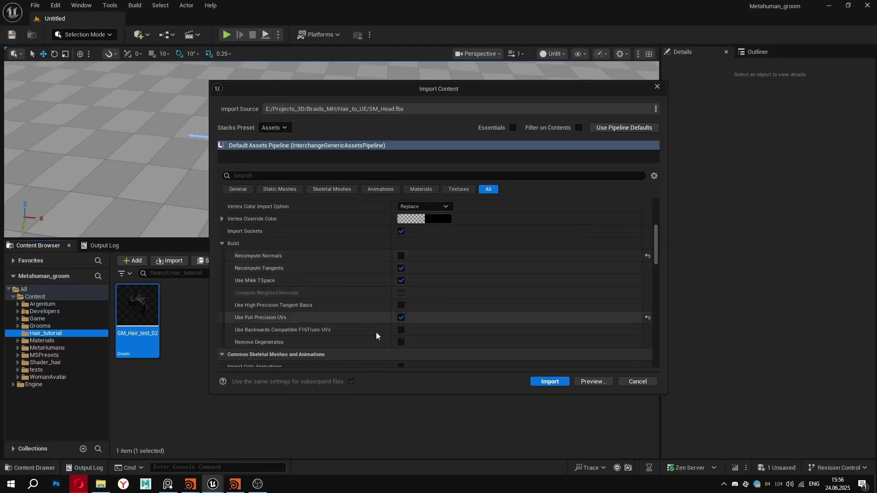
{"action": "left_click", "coordinate": [555, 382]}
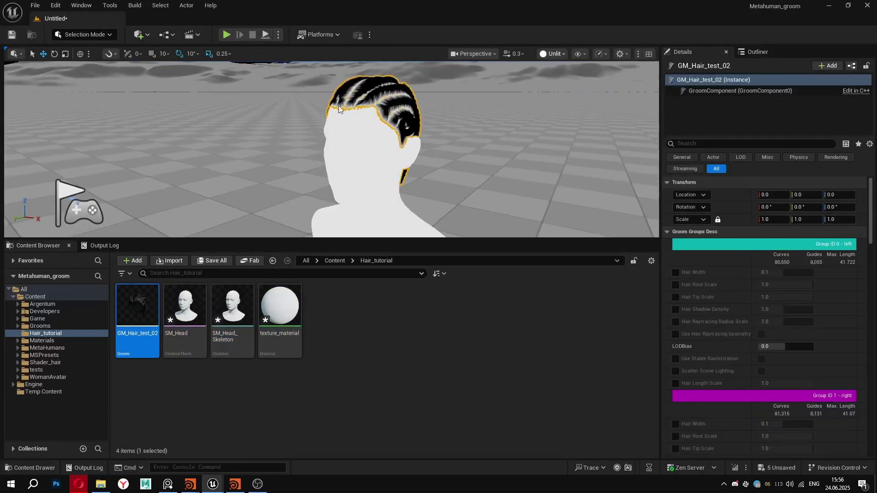
Step: Check the groom on the head in Lit view mode, return to Unlit, and delete the placed groom and head from the level
{"action": "key", "text": "alt+4"}
{"action": "right_click_drag", "start_coordinate": [325, 142], "coordinate": [344, 140]}
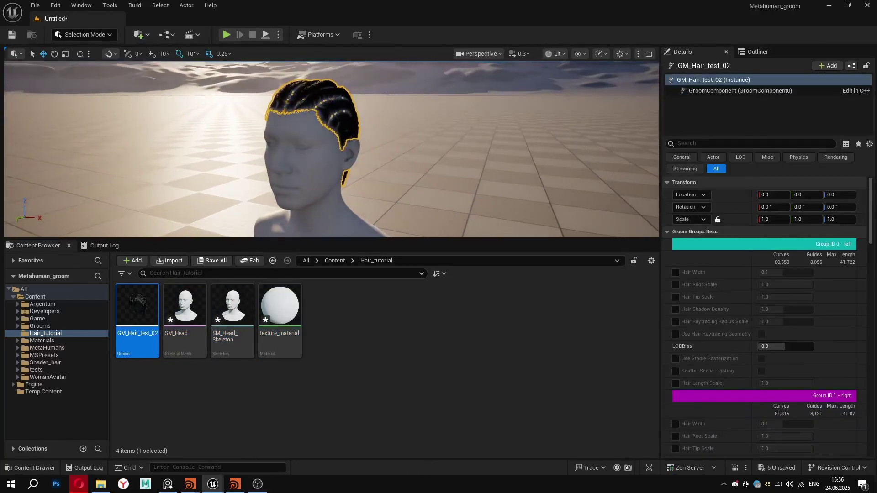
{"action": "left_click", "coordinate": [555, 54]}
{"action": "left_click", "coordinate": [564, 98]}
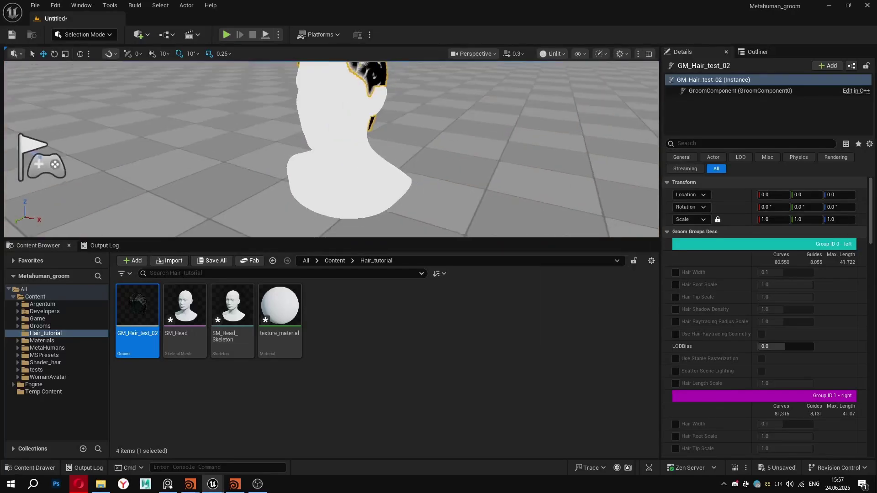
{"action": "scroll", "coordinate": [337, 141], "scroll_direction": "down", "scroll_amount": 5}
{"action": "key", "text": "Delete"}
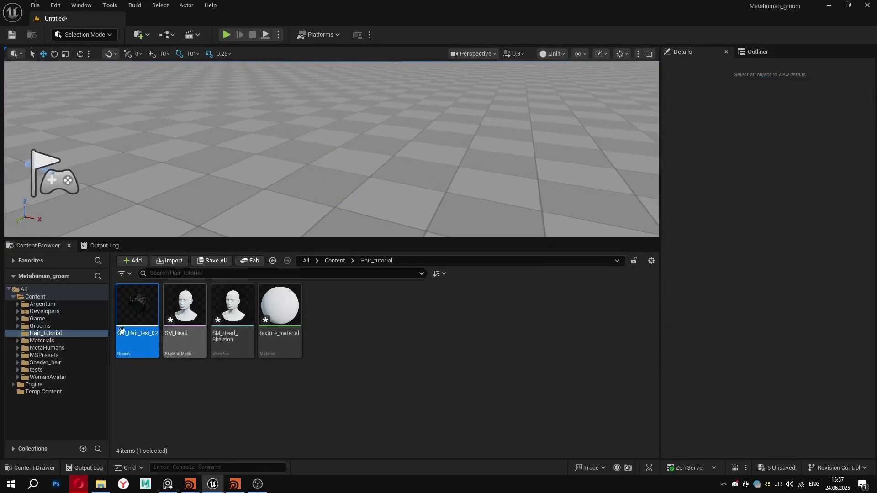
Step: Rename the GM_Hair_test_02 groom asset with a main-character name starting with Hair_
{"action": "left_click", "coordinate": [122, 331]}
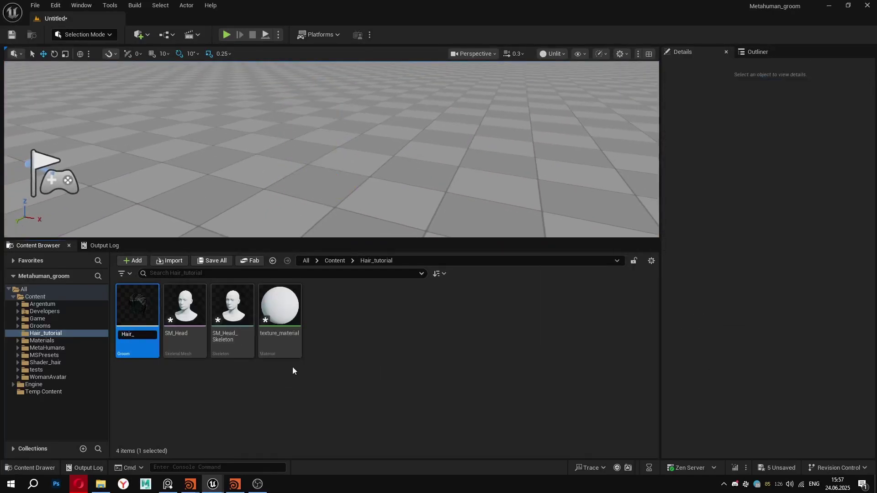
{"action": "key", "text": "Return"}
Step: Create a skeletal mesh groom binding for Hair_MainCharacter with SM_Head as the target mesh, and close the binding's editor
{"action": "right_click", "coordinate": [137, 319]}
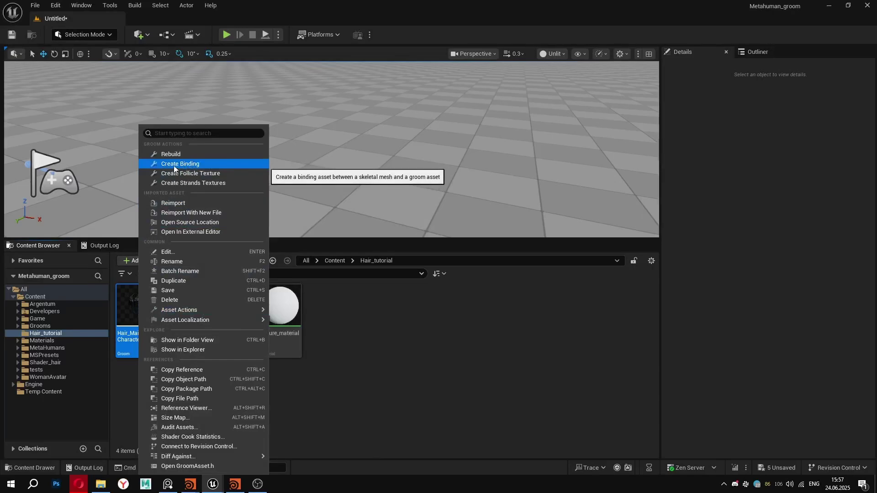
{"action": "left_click", "coordinate": [189, 164]}
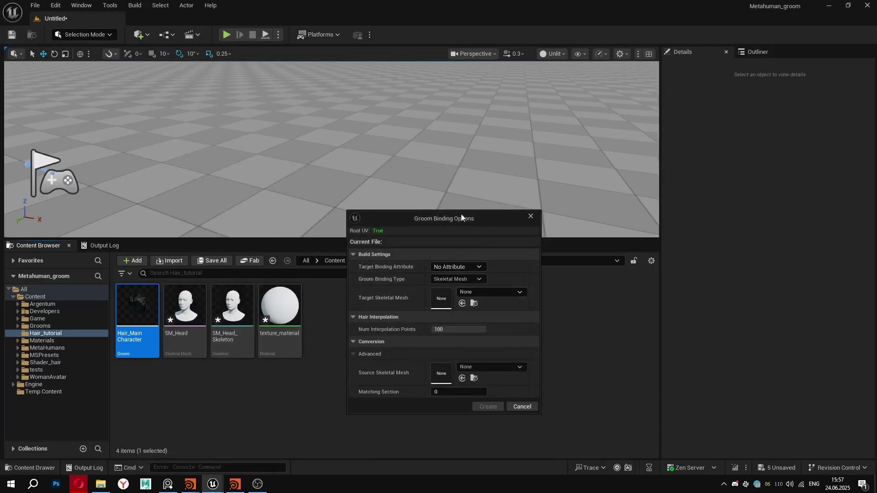
{"action": "left_click_drag", "start_coordinate": [459, 218], "coordinate": [470, 212]}
{"action": "left_click", "coordinate": [492, 286]}
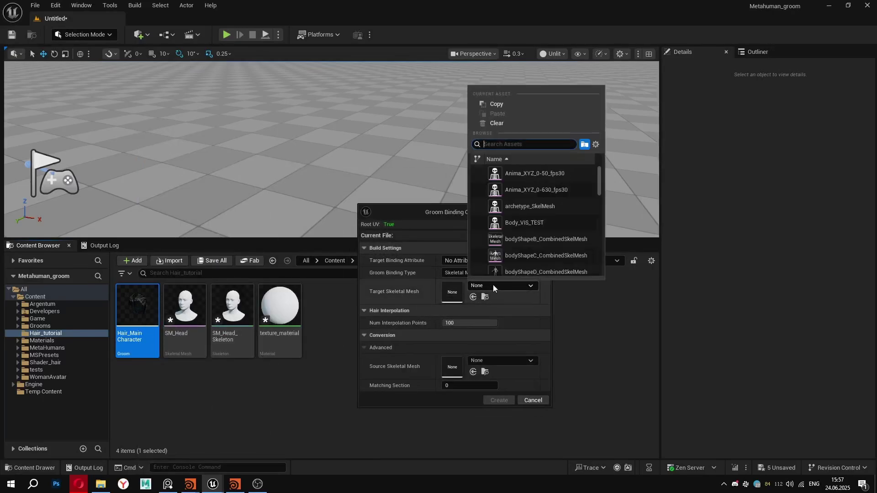
{"action": "type", "text": "head"}
{"action": "left_click", "coordinate": [525, 173]}
{"action": "left_click", "coordinate": [497, 400]}
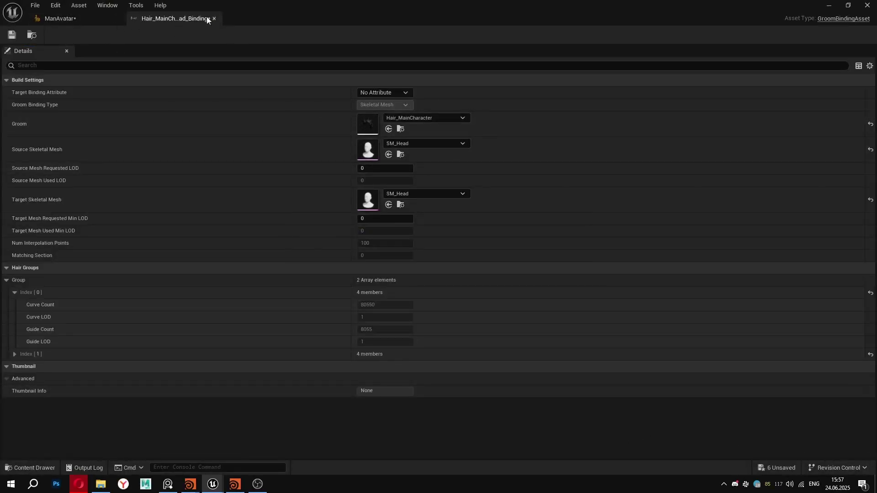
{"action": "left_click", "coordinate": [213, 18]}
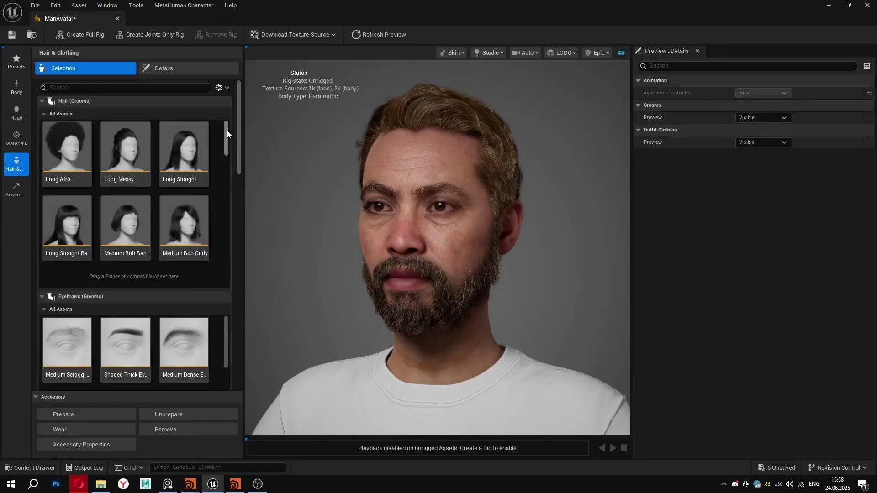
Step: Show the end of ManAvatar's Hair grooms list and place its editor window beside the Content Browser
{"action": "mouse_move", "coordinate": [227, 131]}
{"action": "left_mouse_down"}
{"action": "mouse_move", "coordinate": [223, 223]}
{"action": "mouse_move", "coordinate": [227, 123]}
{"action": "left_mouse_up"}
{"action": "left_click_drag", "start_coordinate": [238, 131], "coordinate": [237, 319]}
{"action": "left_click_drag", "start_coordinate": [238, 283], "coordinate": [239, 277]}
{"action": "left_click_drag", "start_coordinate": [302, 3], "coordinate": [537, 70]}
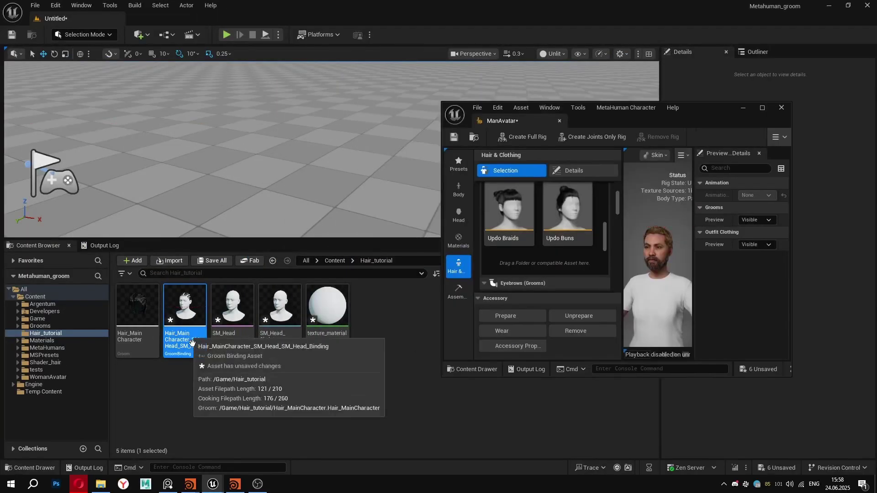
Step: Rename the new groom binding asset as GB_Hair_MainCharacter
{"action": "right_click", "coordinate": [186, 333]}
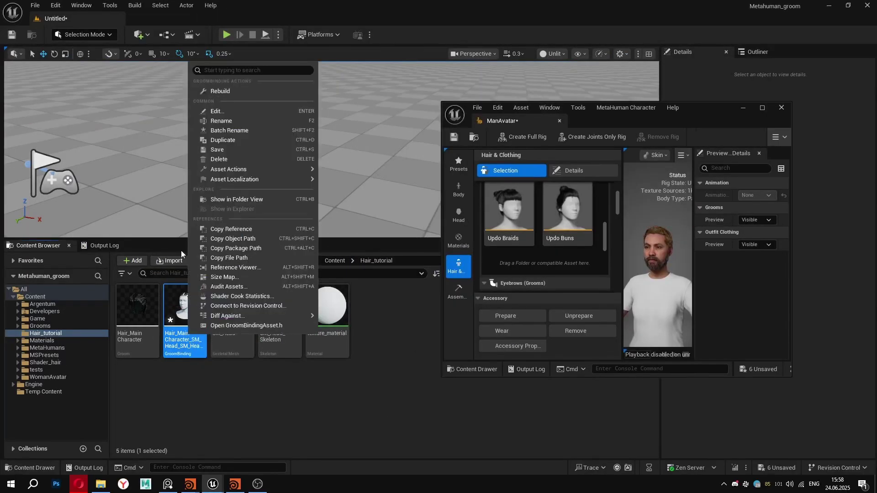
{"action": "left_click", "coordinate": [228, 122]}
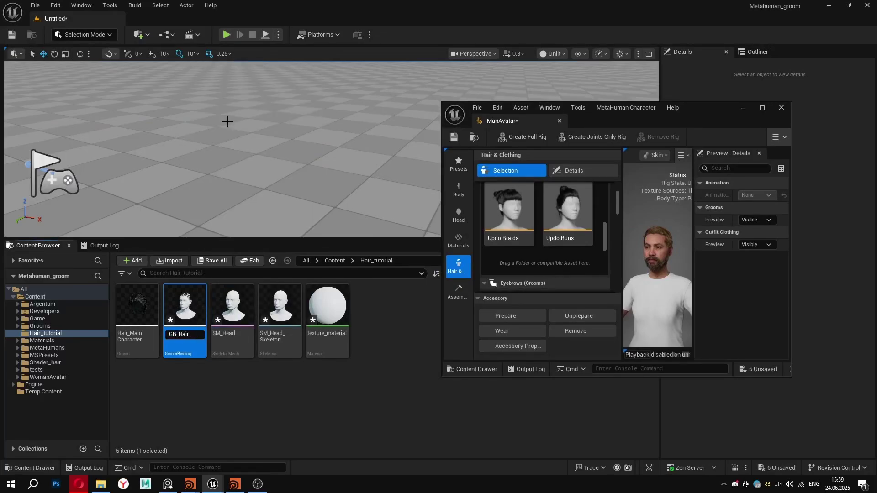
{"action": "key", "text": "Return"}
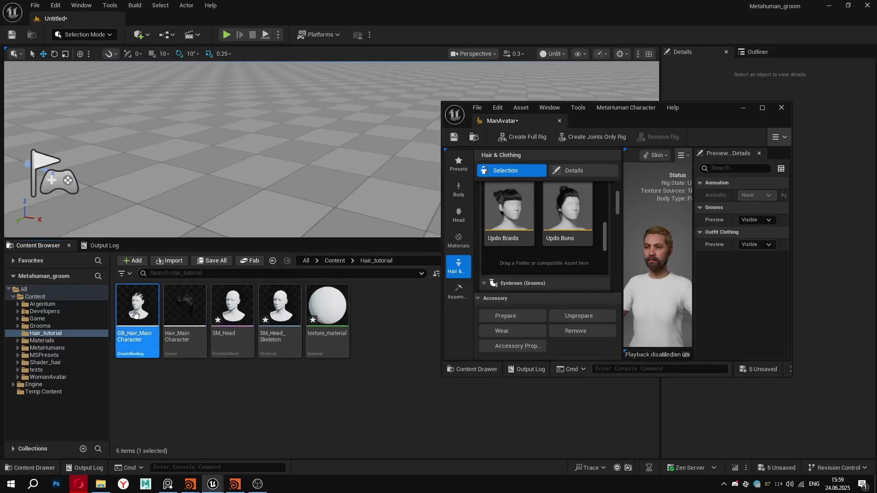
Step: Add the GB_Hair_MainCharacter binding to ManAvatar's Hair grooms and apply the resulting braided hairstyle to the character
{"action": "left_click_drag", "start_coordinate": [136, 316], "coordinate": [583, 223]}
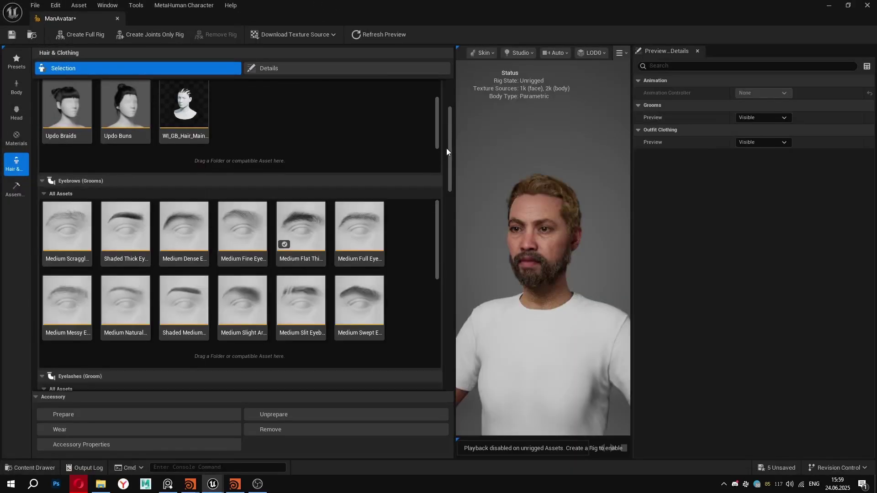
{"action": "left_click_drag", "start_coordinate": [452, 150], "coordinate": [254, 211]}
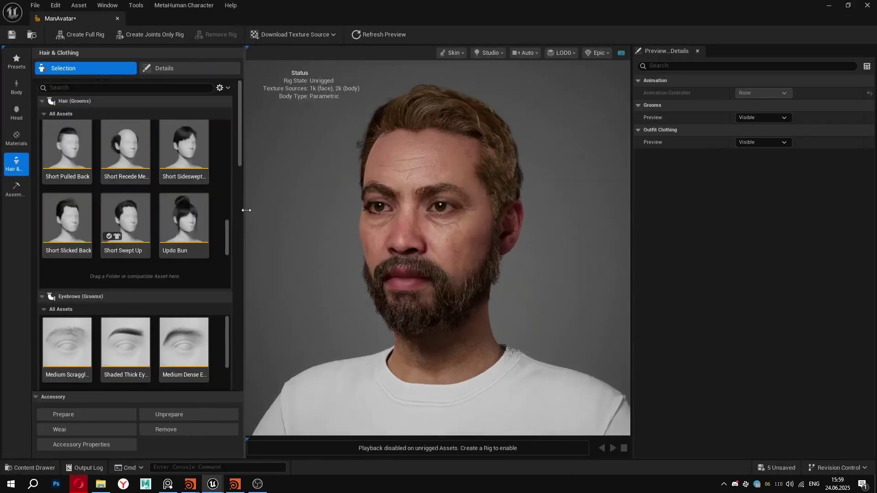
{"action": "scroll", "coordinate": [182, 219], "scroll_direction": "down", "scroll_amount": 2}
{"action": "left_click", "coordinate": [184, 223]}
{"action": "left_click_drag", "start_coordinate": [393, 224], "coordinate": [365, 224]}
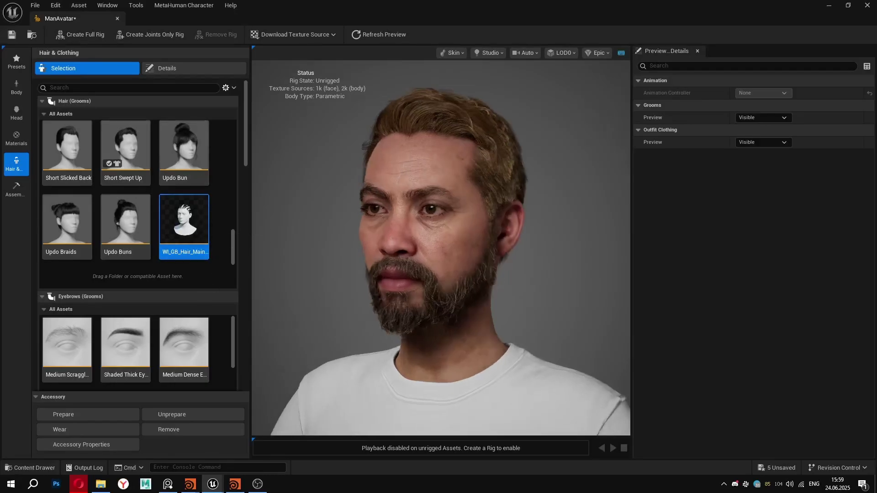
{"action": "left_click", "coordinate": [138, 235]}
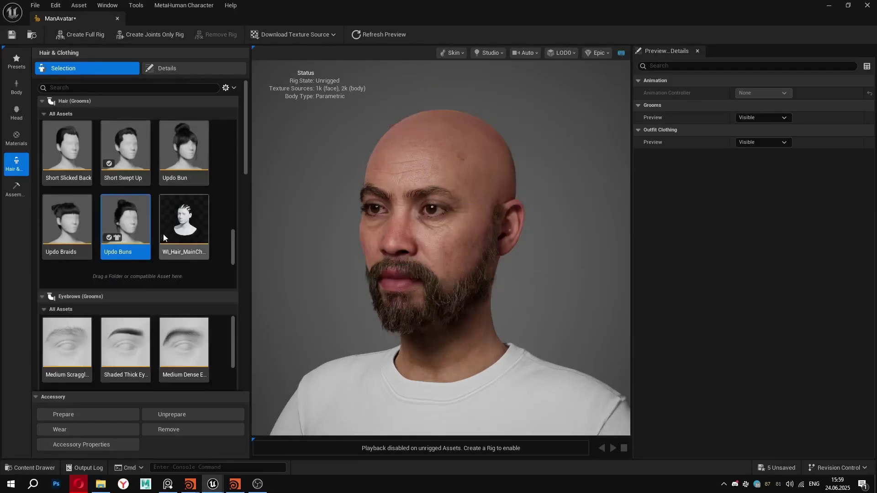
{"action": "left_click", "coordinate": [174, 235]}
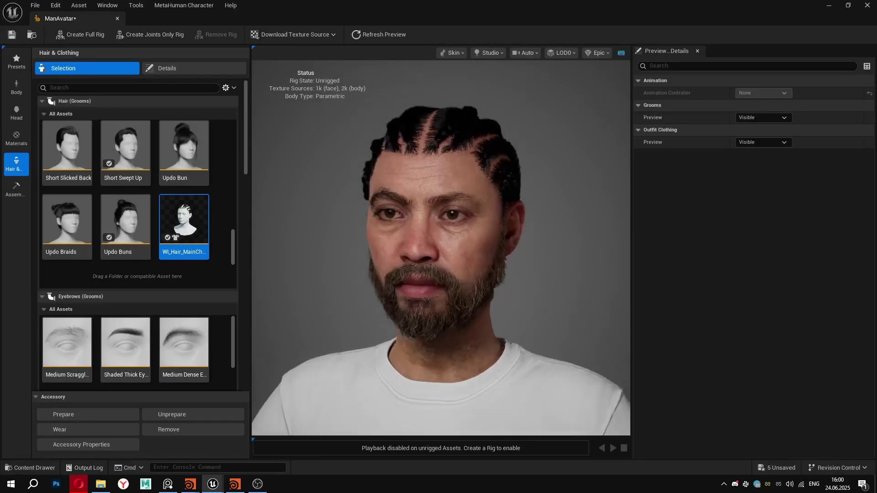
{"action": "left_click_drag", "start_coordinate": [422, 206], "coordinate": [539, 205]}
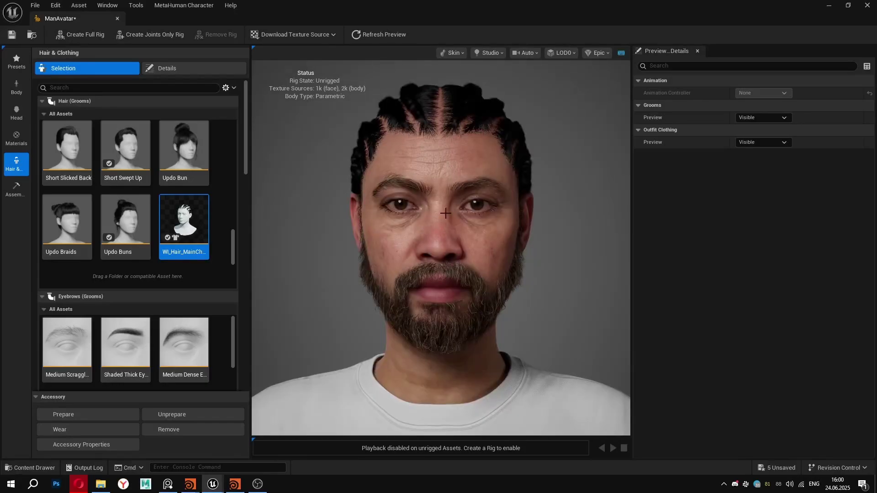
Step: Test the braids on different head shapes by applying the Aoi, Bruce, Aera and Bo blend presets
{"action": "left_click", "coordinate": [16, 112]}
{"action": "scroll", "coordinate": [246, 191], "scroll_direction": "down", "scroll_amount": 2}
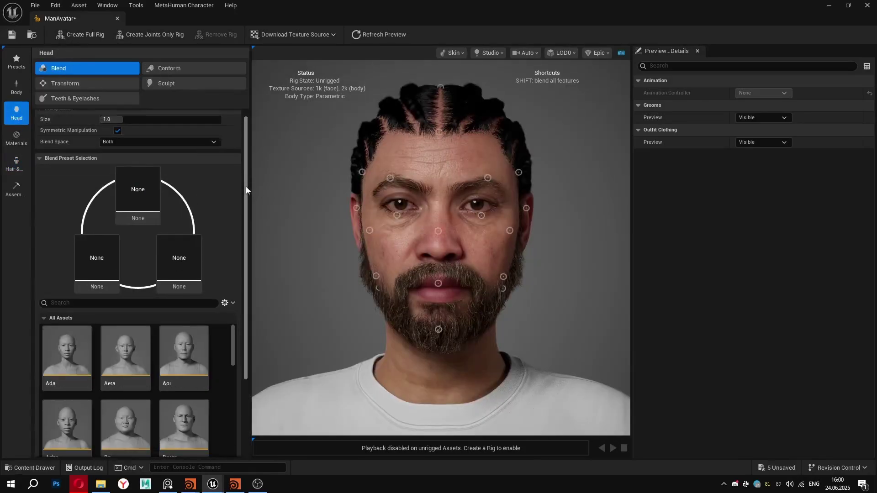
{"action": "scroll", "coordinate": [244, 215], "scroll_direction": "down", "scroll_amount": 3}
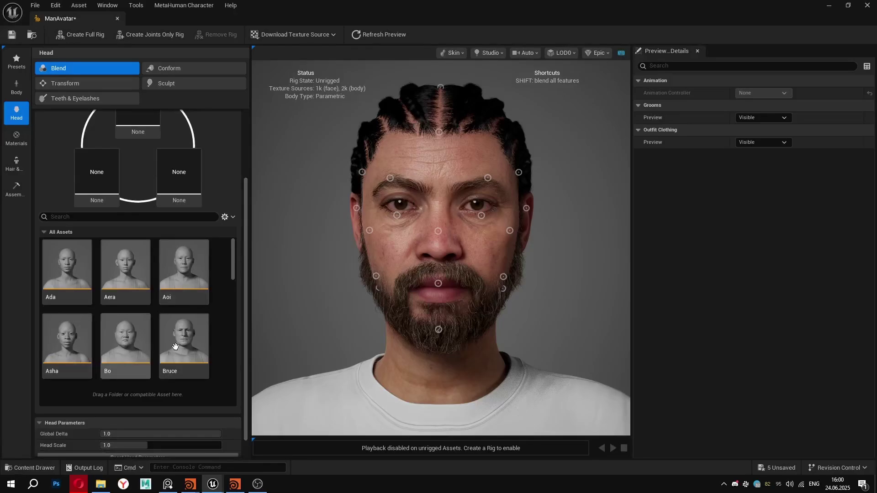
{"action": "left_click", "coordinate": [185, 263]}
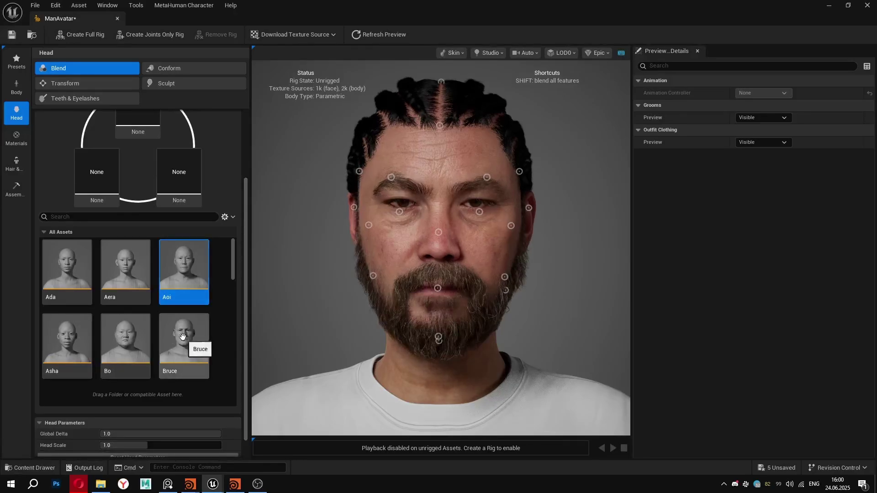
{"action": "left_click", "coordinate": [183, 337]}
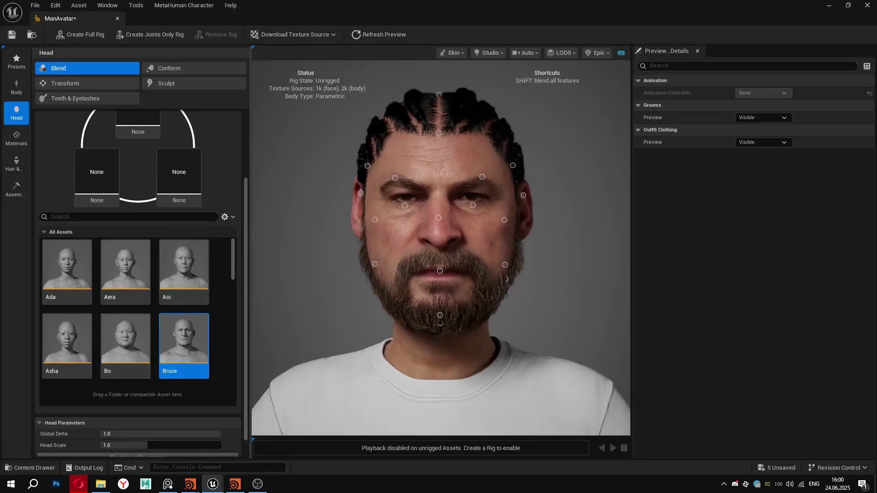
{"action": "left_click", "coordinate": [126, 267]}
{"action": "left_click", "coordinate": [126, 340]}
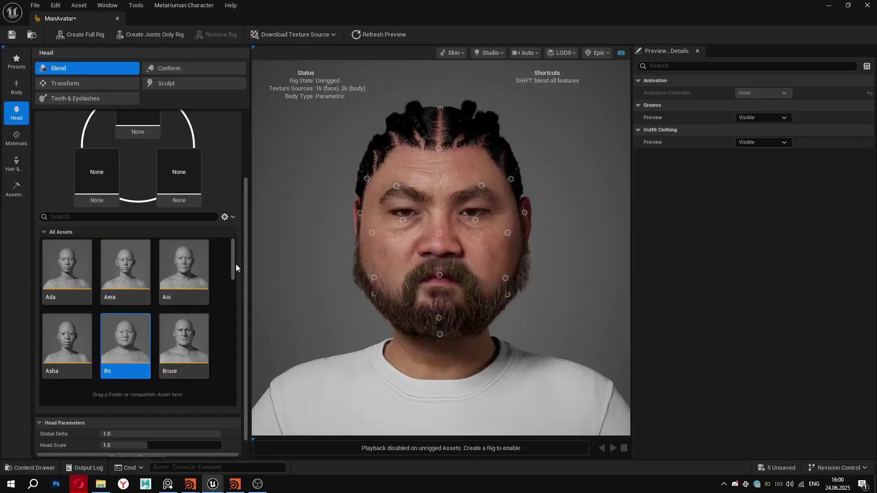
Step: Apply the Isaiah head preset followed by Etta, and inspect how the braids fit from both sides
{"action": "scroll", "coordinate": [231, 252], "scroll_direction": "down", "scroll_amount": 3}
{"action": "left_click", "coordinate": [184, 329]}
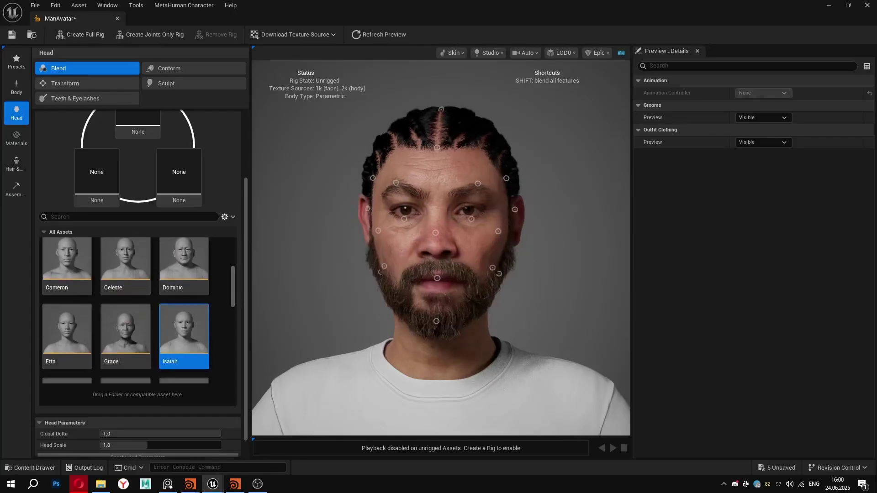
{"action": "mouse_move", "coordinate": [301, 311]}
{"action": "left_mouse_down"}
{"action": "mouse_move", "coordinate": [348, 313]}
{"action": "mouse_move", "coordinate": [306, 309]}
{"action": "left_mouse_up"}
{"action": "double_click", "coordinate": [55, 329]}
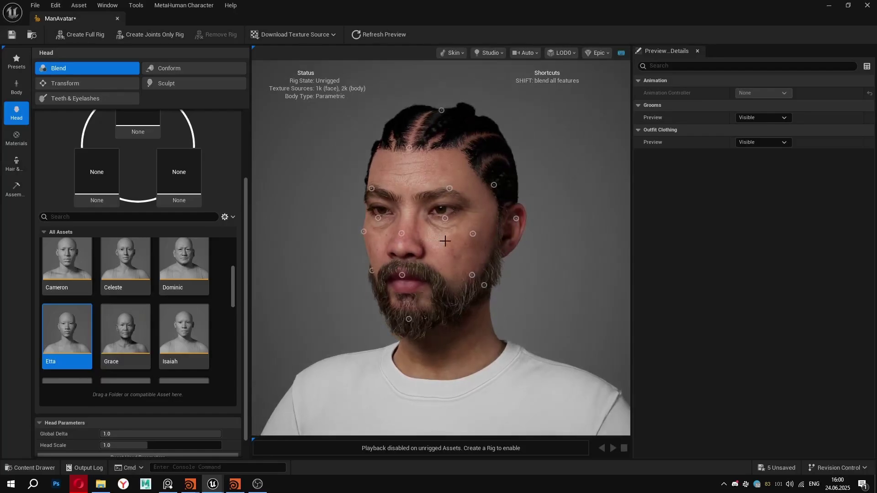
{"action": "left_click_drag", "start_coordinate": [447, 222], "coordinate": [543, 224]}
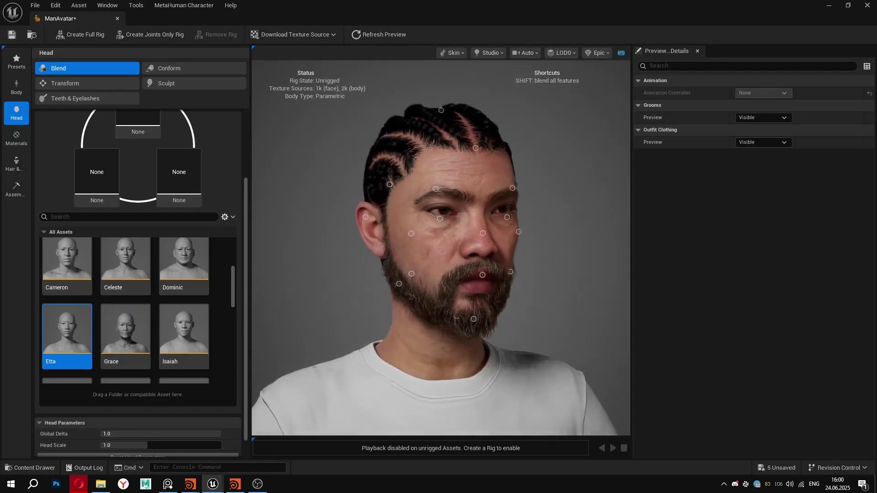